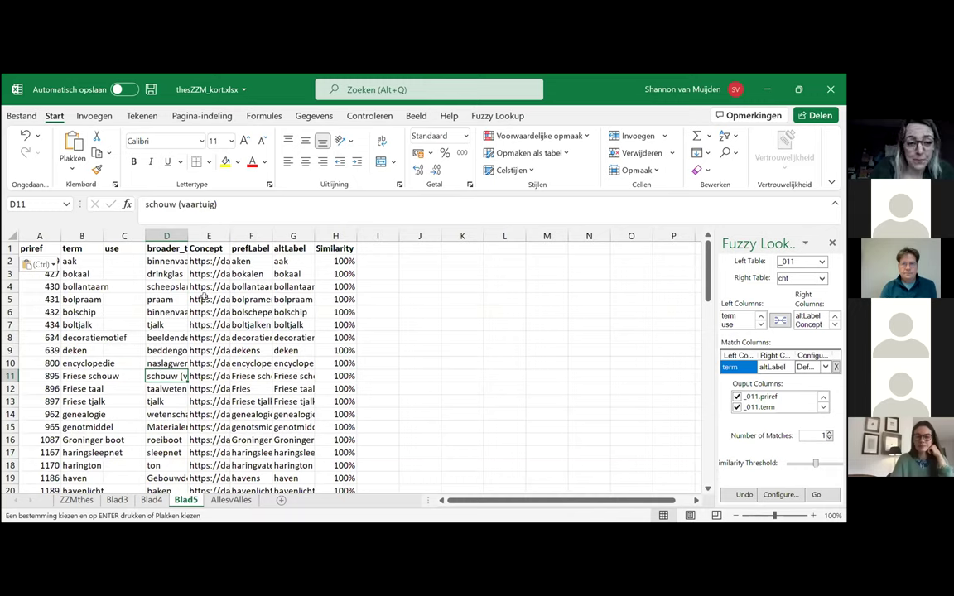
# Compare the matched terms on sheet Blad5 with the lower-similarity results on sheet Blad4.
pyautogui.click(89, 261)
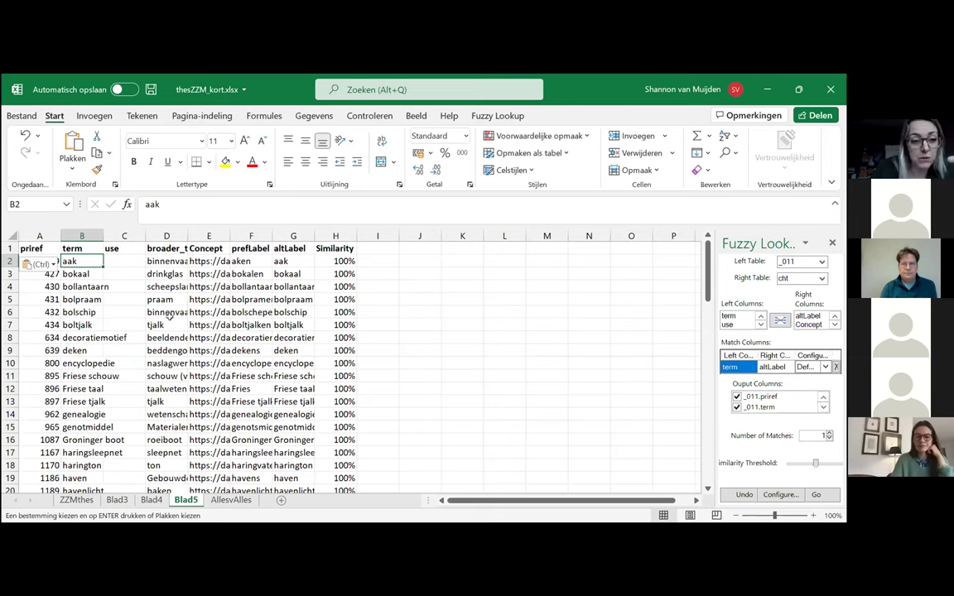
pyautogui.hotkey('ctrl', 'pageup')
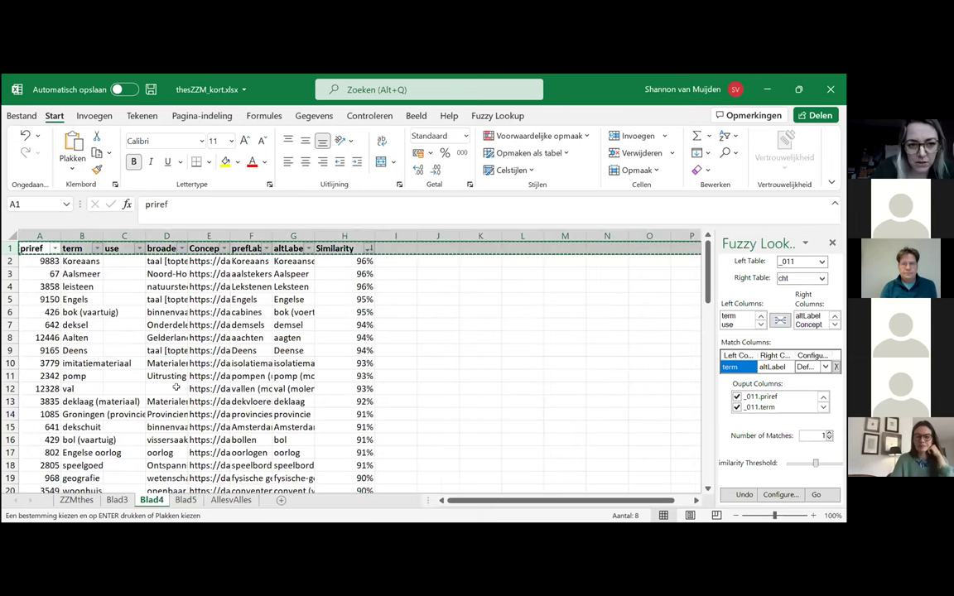
pyautogui.click(166, 323)
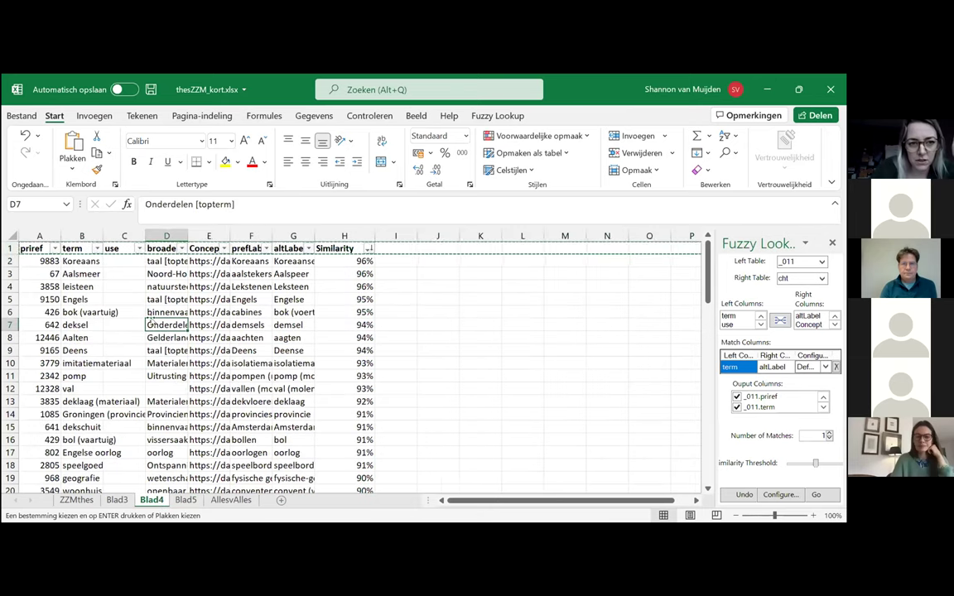
pyautogui.click(76, 259)
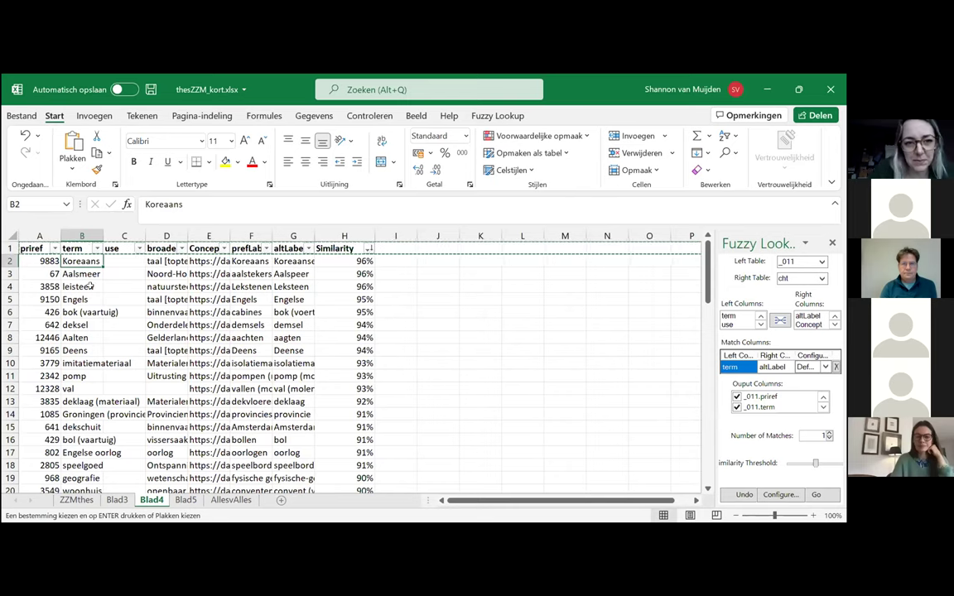
pyautogui.click(185, 500)
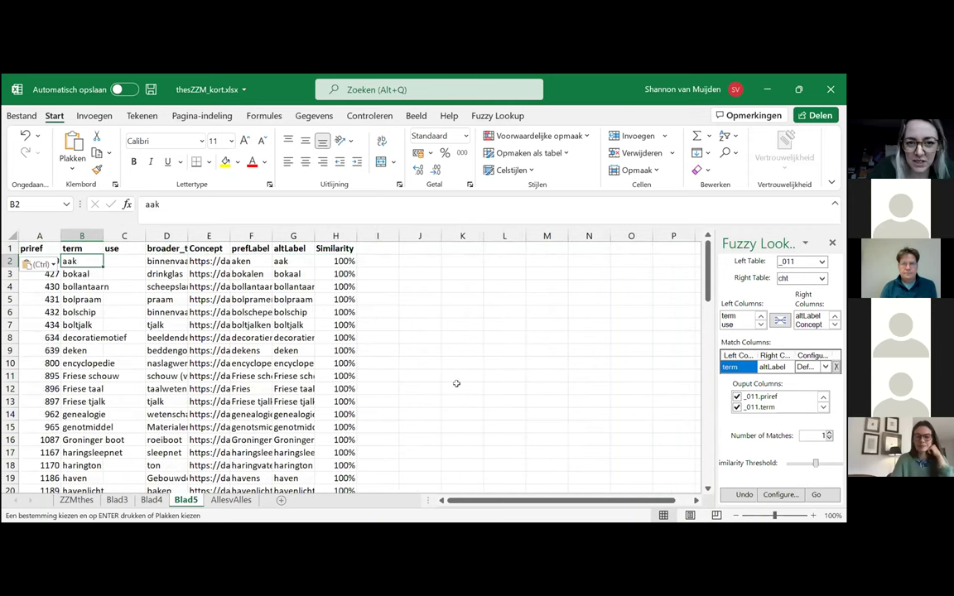
pyautogui.click(152, 500)
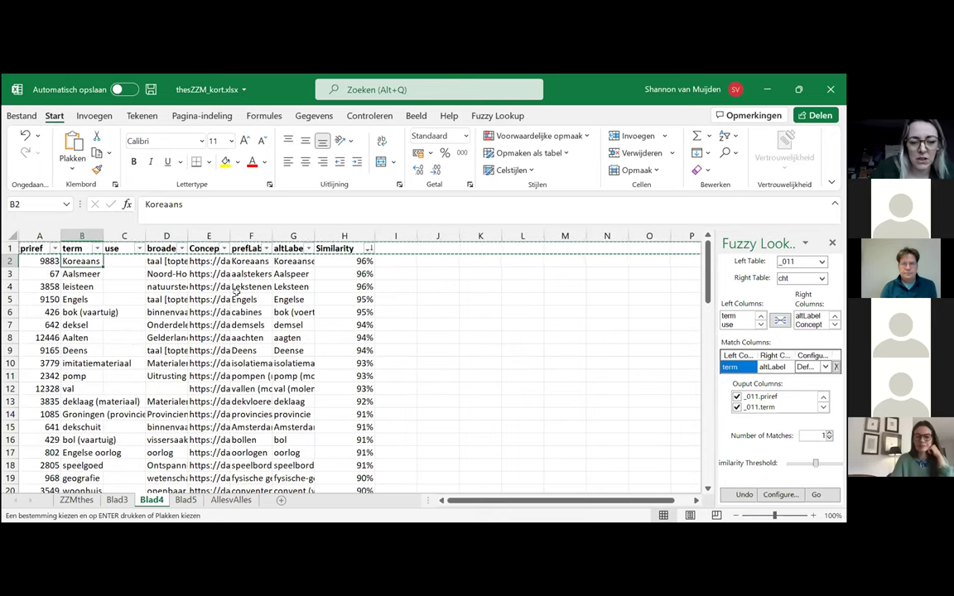
# Examine the Blad4 results from the highest similarity down to the 0% rows, comparing the terms with their altLabel matches.
pyautogui.click(276, 274)
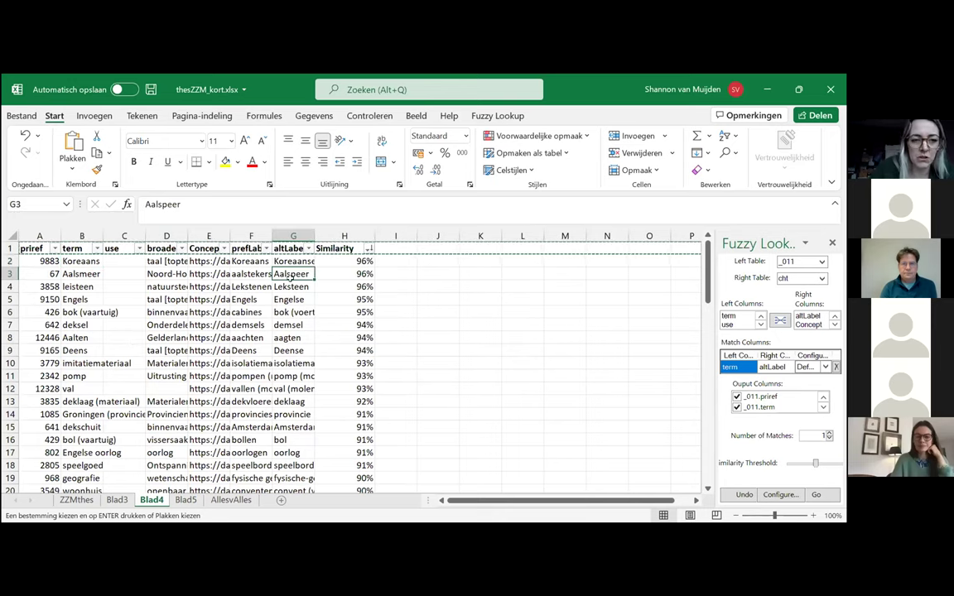
pyautogui.scroll(-2, 628, 333)
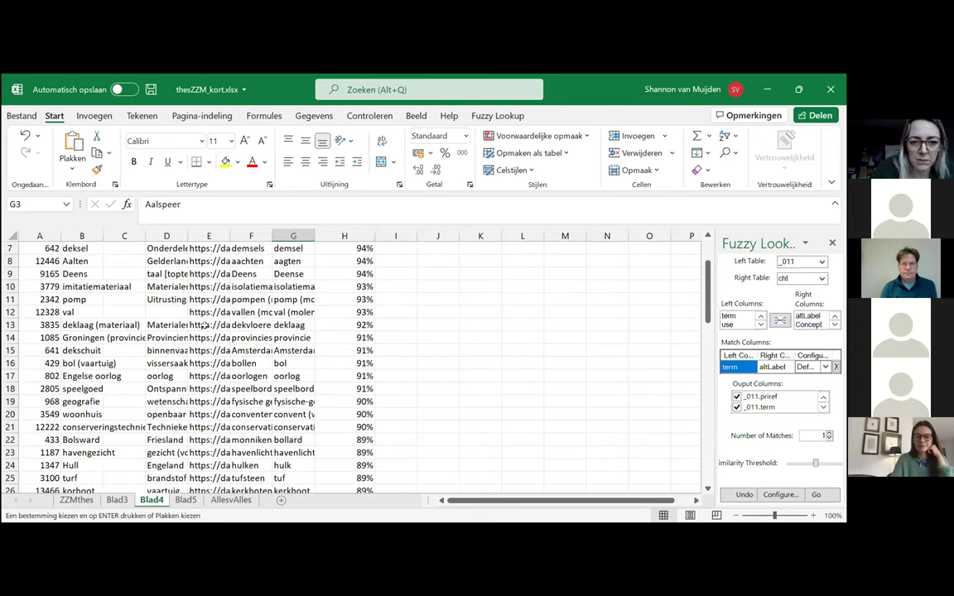
pyautogui.scroll(-5, 628, 332)
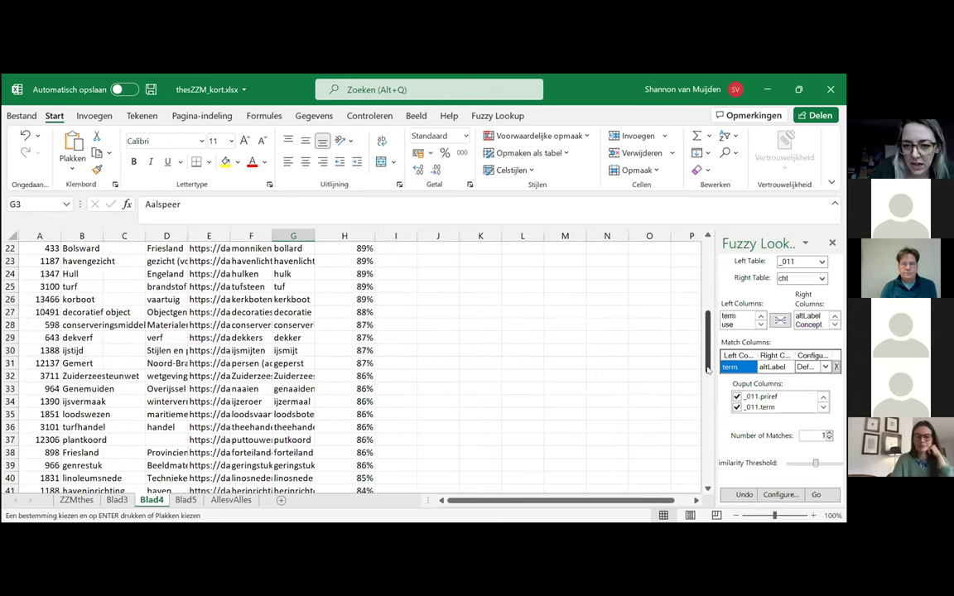
pyautogui.moveTo(708, 371); pyautogui.dragTo(716, 494)
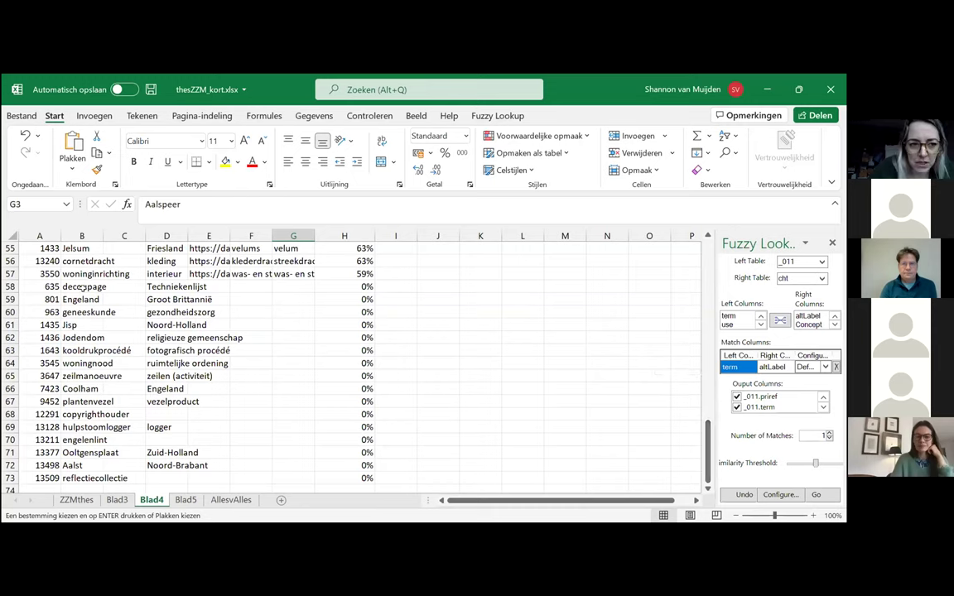
pyautogui.moveTo(42, 299); pyautogui.dragTo(348, 300)
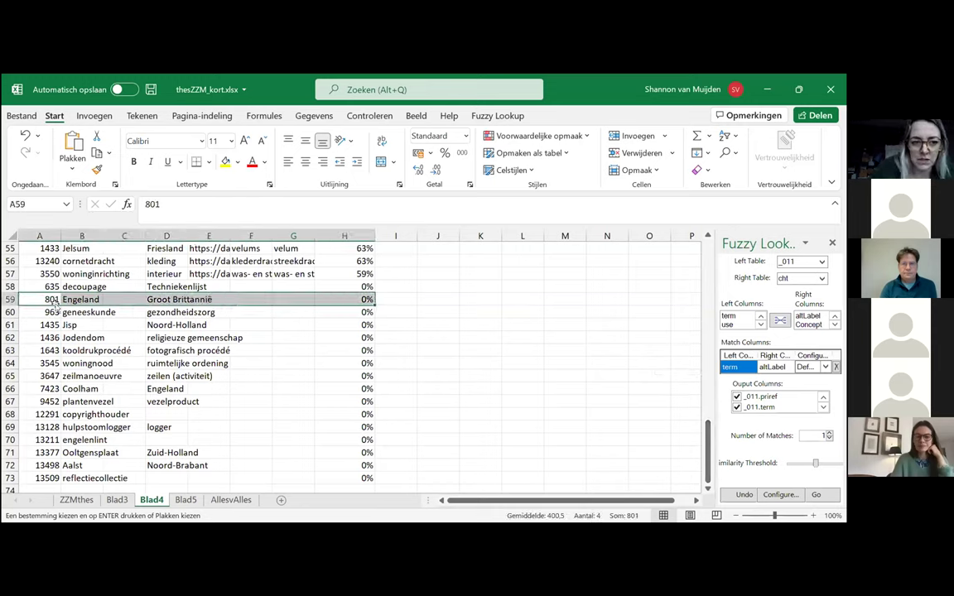
pyautogui.moveTo(42, 325); pyautogui.dragTo(307, 325)
pyautogui.click(332, 325)
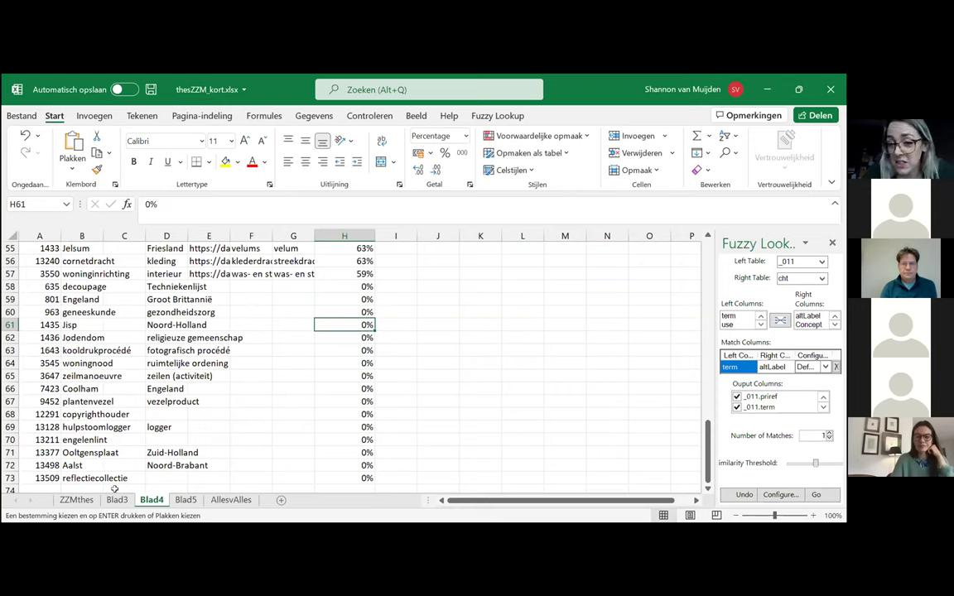
pyautogui.scroll(18, 164, 287)
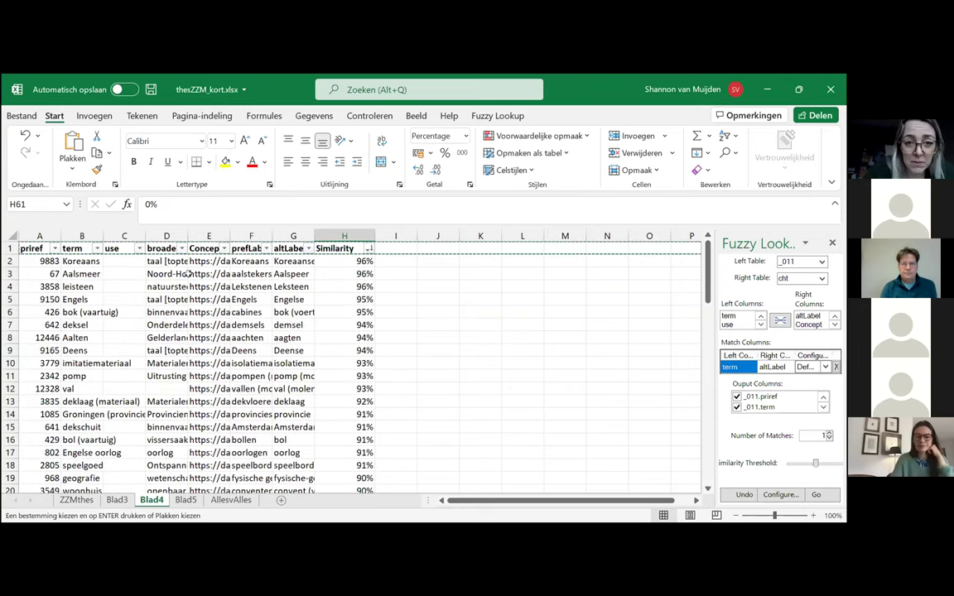
pyautogui.scroll(-20, 219, 292)
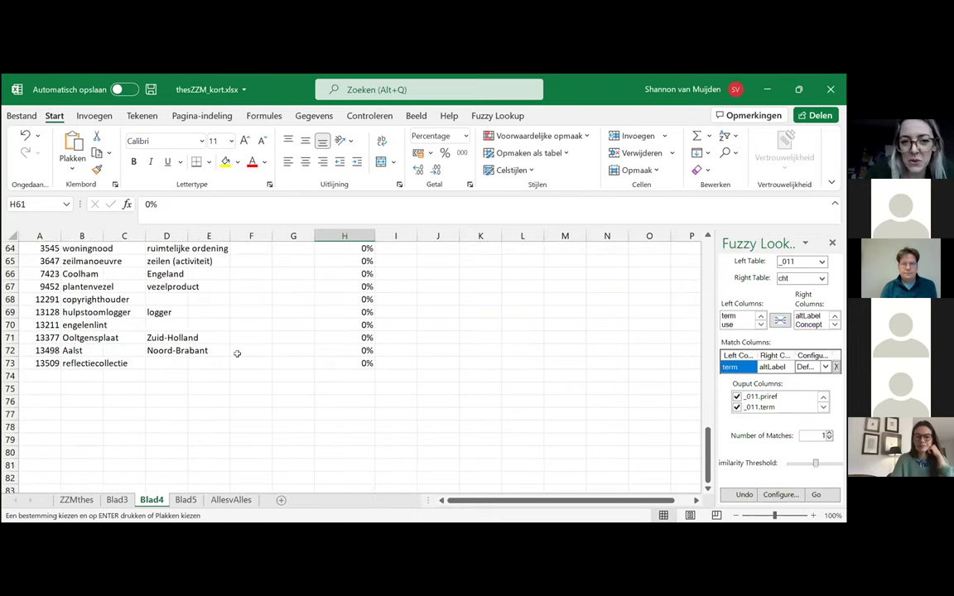
pyautogui.scroll(20, 163, 338)
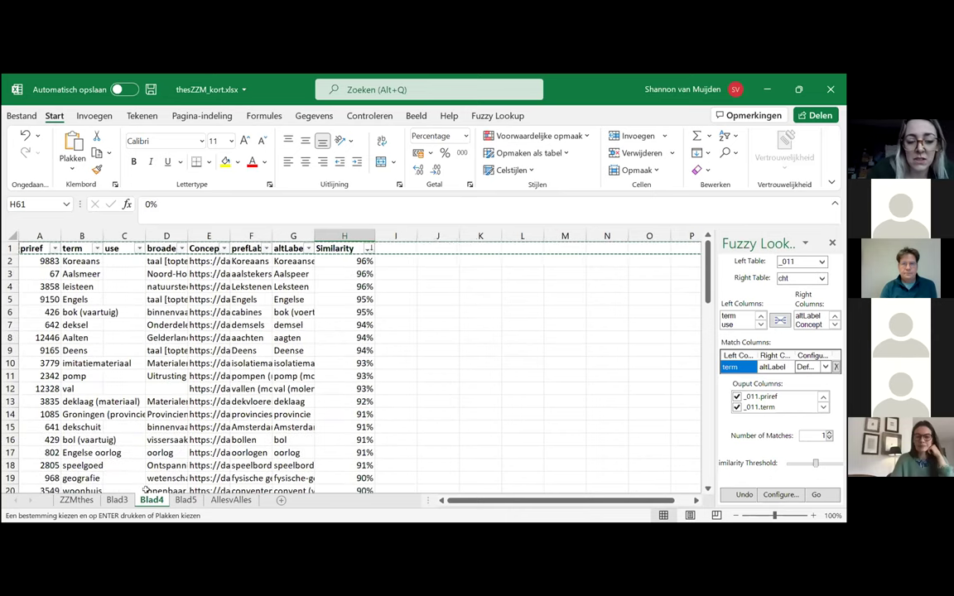
# Convert the Blad4 data in A1:H73 to a table with headers and name it match2.
pyautogui.click(25, 247)
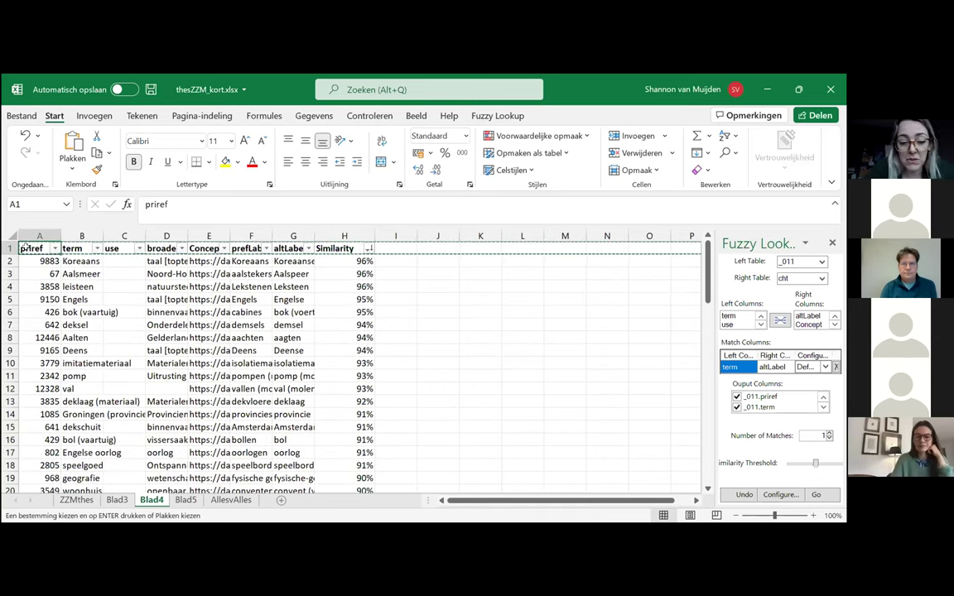
pyautogui.hotkey('ctrl', 'shift', 'End')
pyautogui.hotkey('ctrl', 't')
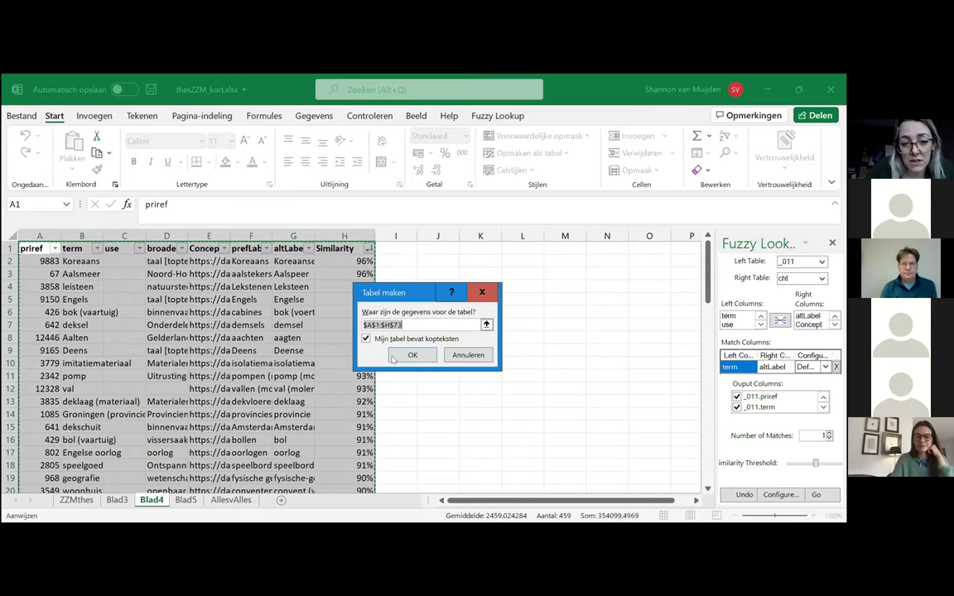
pyautogui.click(395, 354)
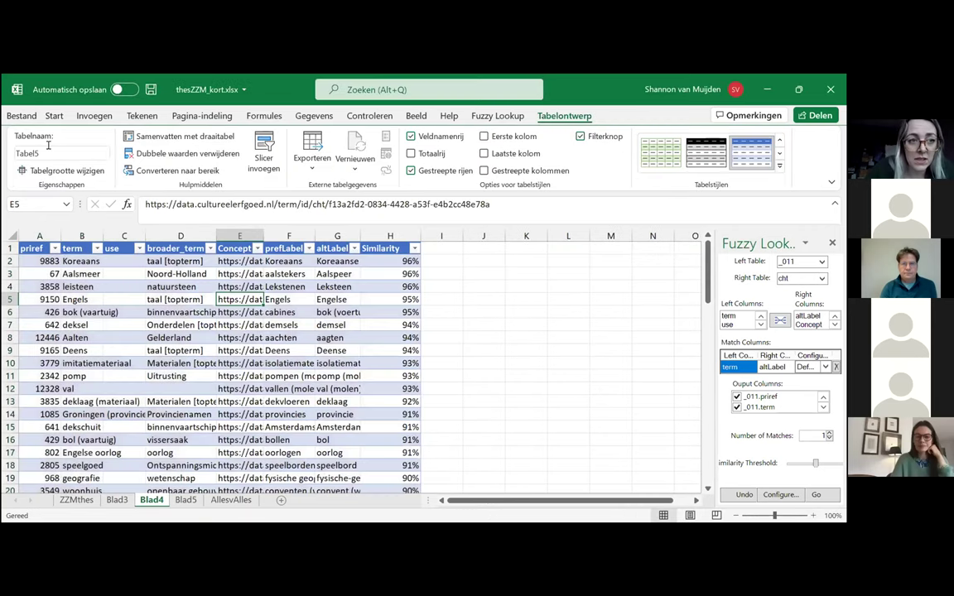
pyautogui.click(47, 153)
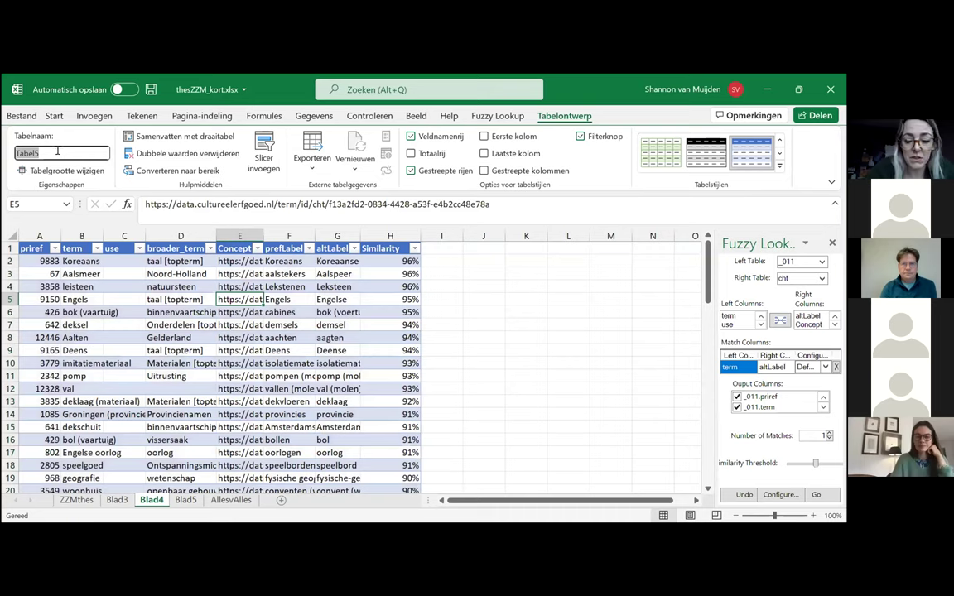
pyautogui.write('match2')
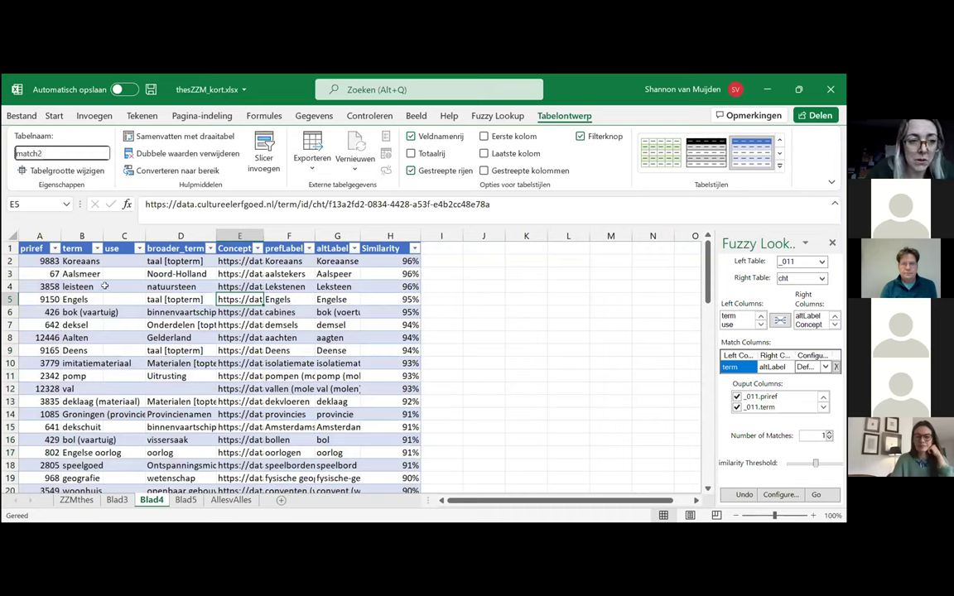
pyautogui.click(125, 287)
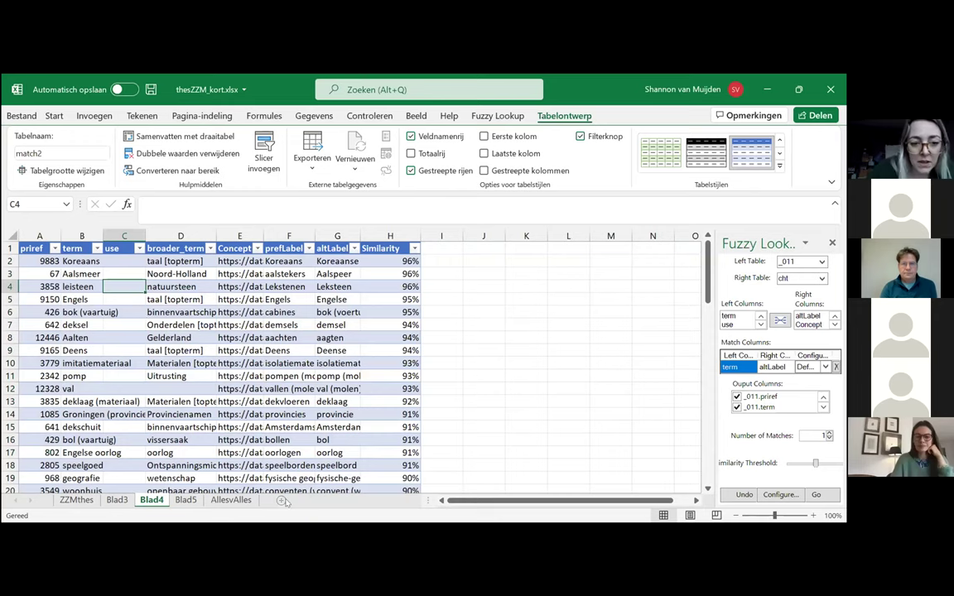
# Add a new worksheet, set match2 as the left table in Fuzzy Lookup and clear the existing column match.
pyautogui.click(280, 501)
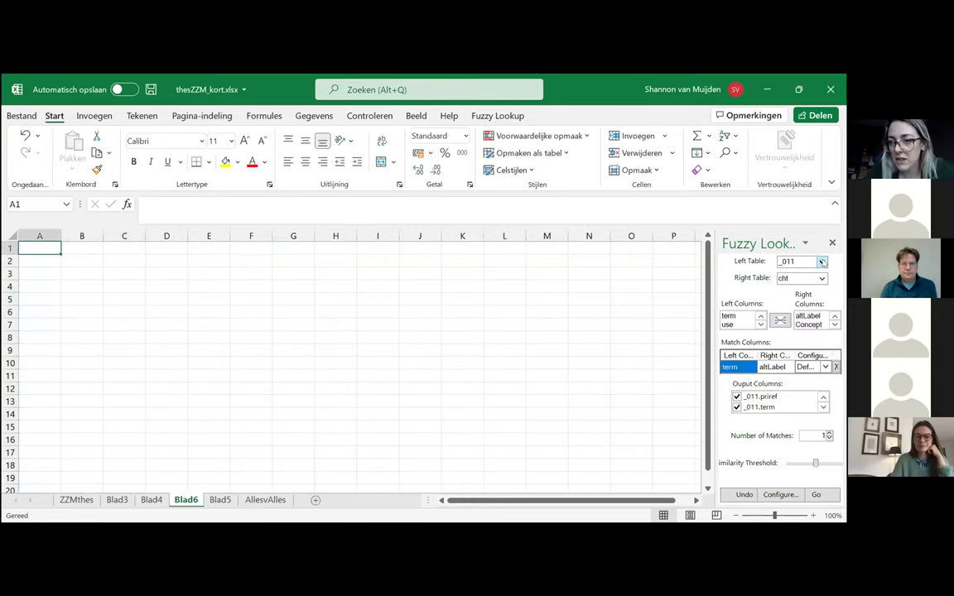
pyautogui.click(821, 262)
pyautogui.click(816, 284)
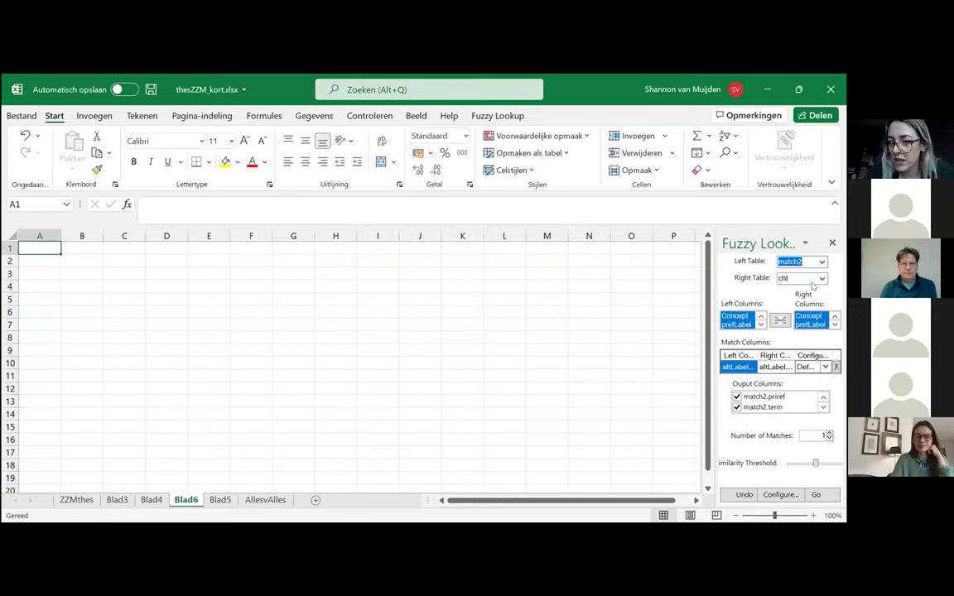
pyautogui.click(817, 355)
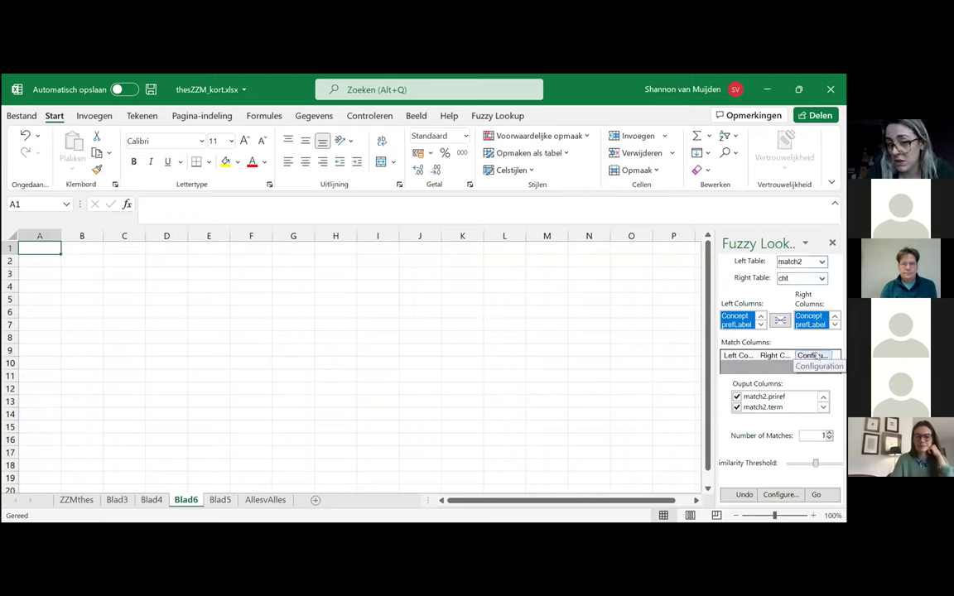
# Select term as the left column and prefLabel as the right column for the fuzzy match.
pyautogui.click(761, 317)
pyautogui.click(761, 325)
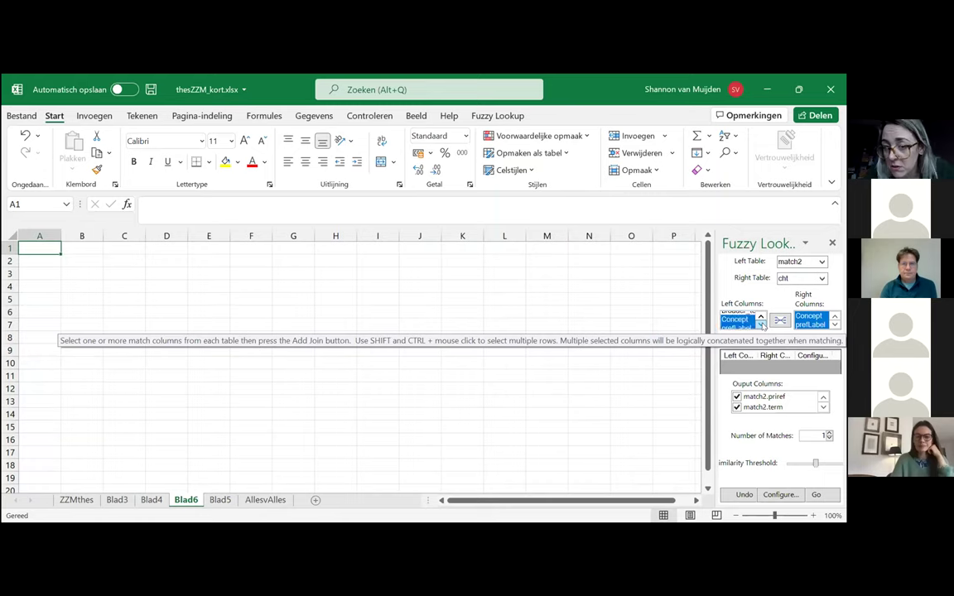
pyautogui.click(761, 325)
pyautogui.click(760, 325)
pyautogui.click(733, 324)
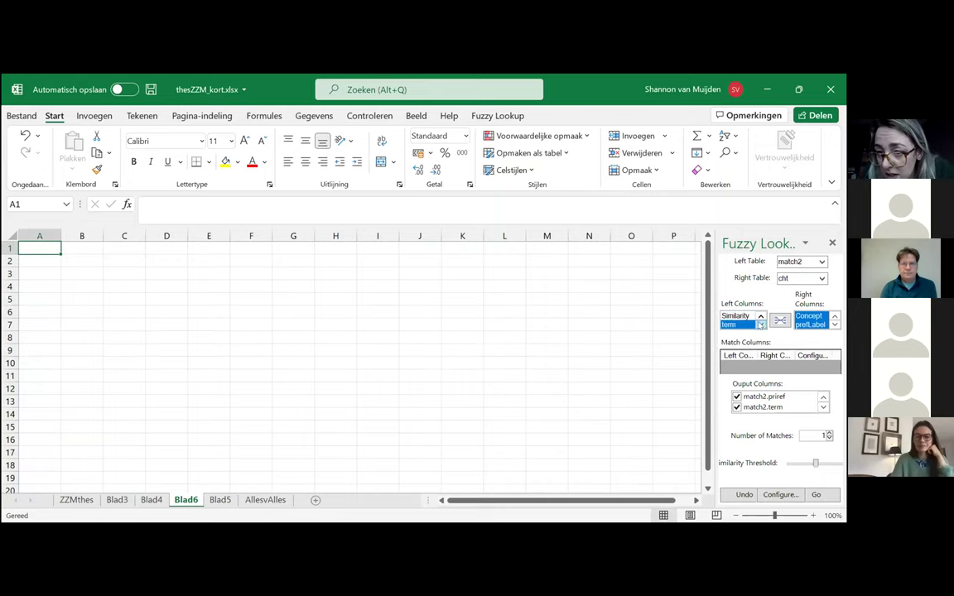
pyautogui.click(835, 316)
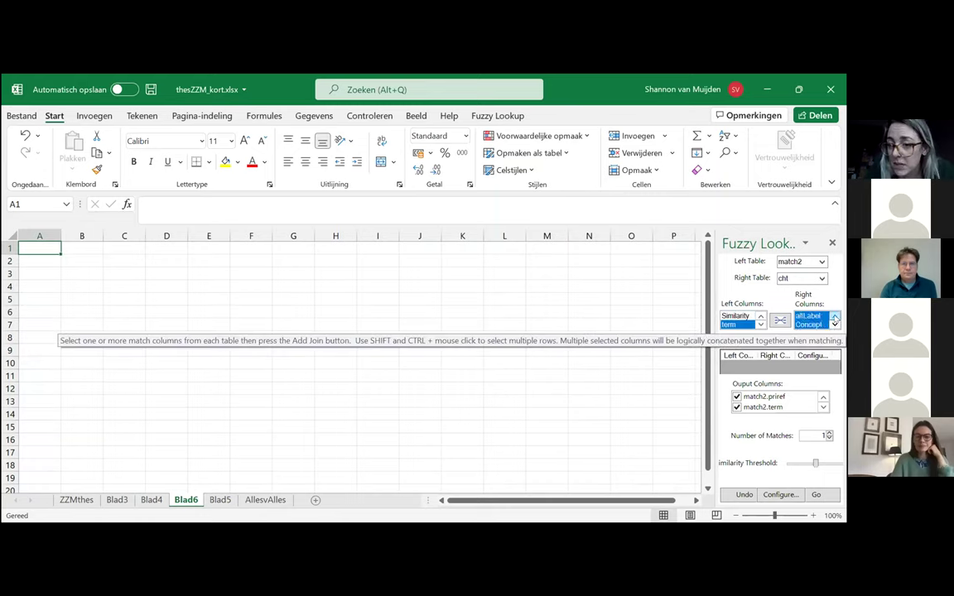
pyautogui.click(834, 324)
pyautogui.click(810, 324)
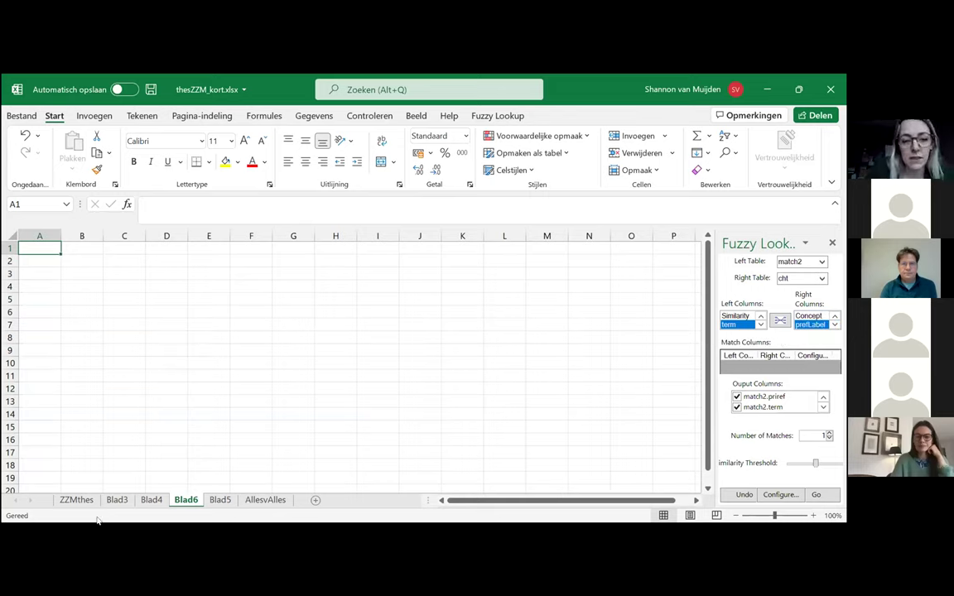
# Delete the columns Concept through Similarity from the match2 table on sheet Blad4.
pyautogui.click(151, 500)
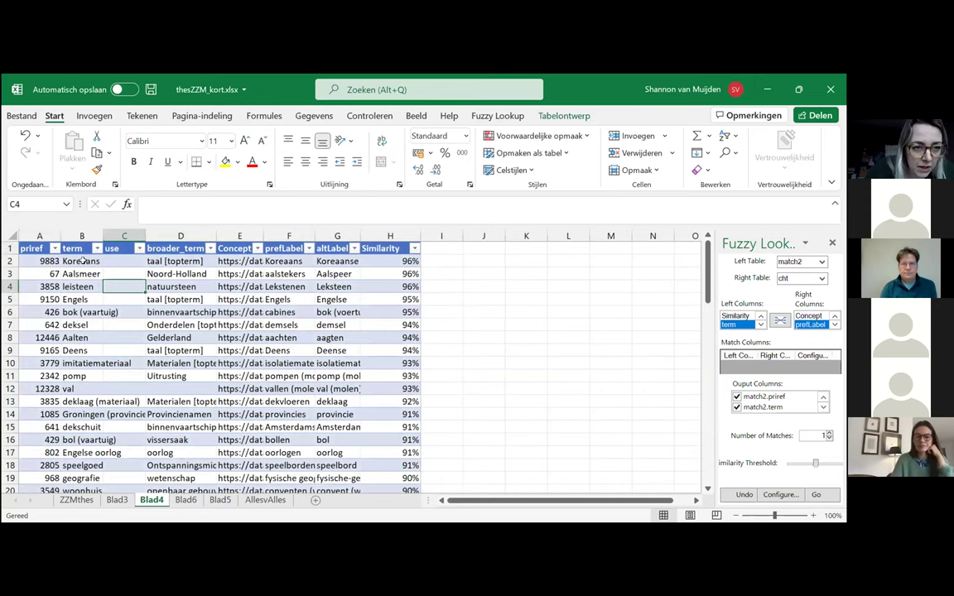
pyautogui.click(239, 236)
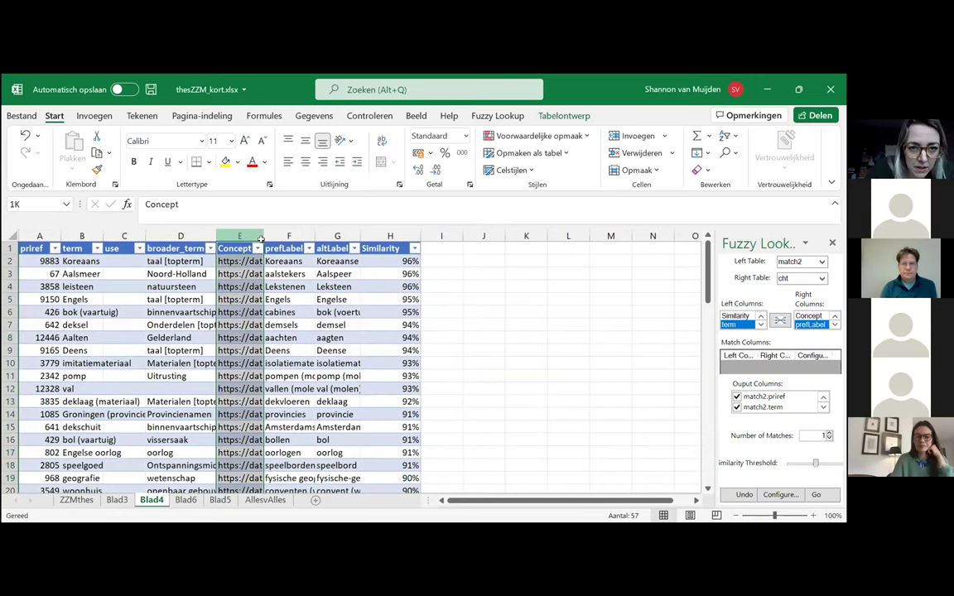
pyautogui.keyDown('shift'); pyautogui.click(390, 237); pyautogui.keyUp('shift')
pyautogui.rightClick(412, 240)
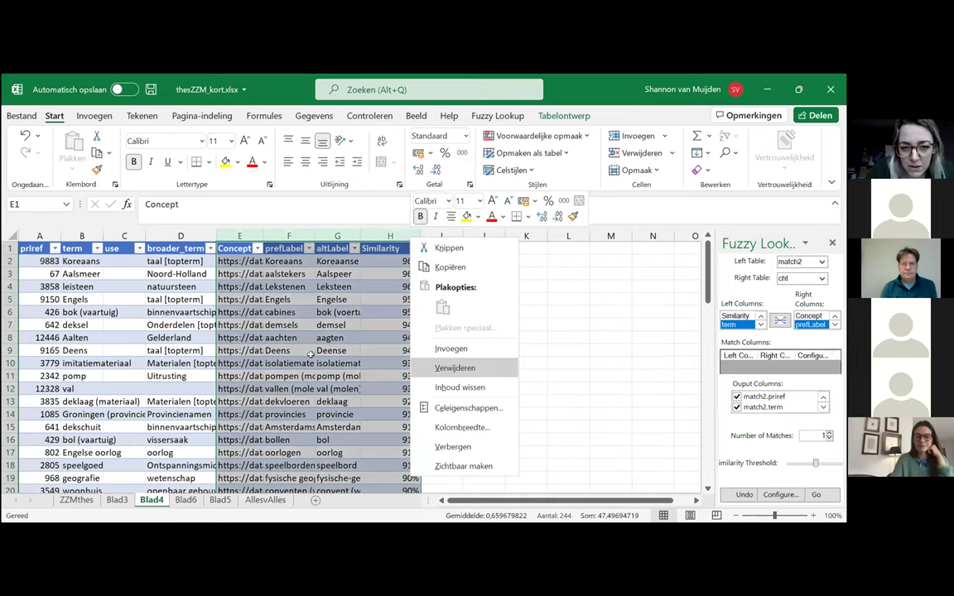
pyautogui.click(454, 368)
pyautogui.click(180, 324)
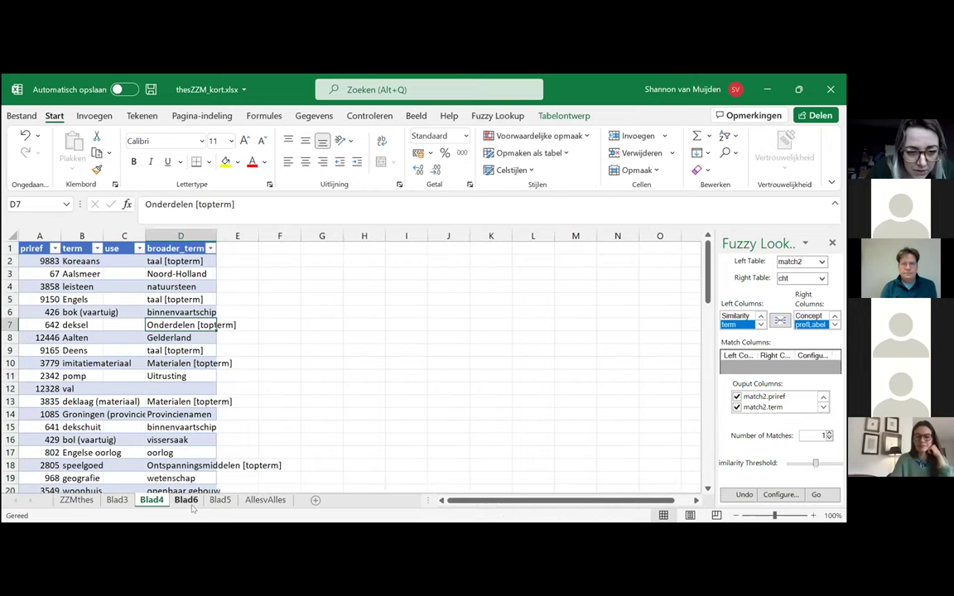
# Add the term to prefLabel match on sheet Blad6 and try to run the fuzzy lookup.
pyautogui.click(185, 499)
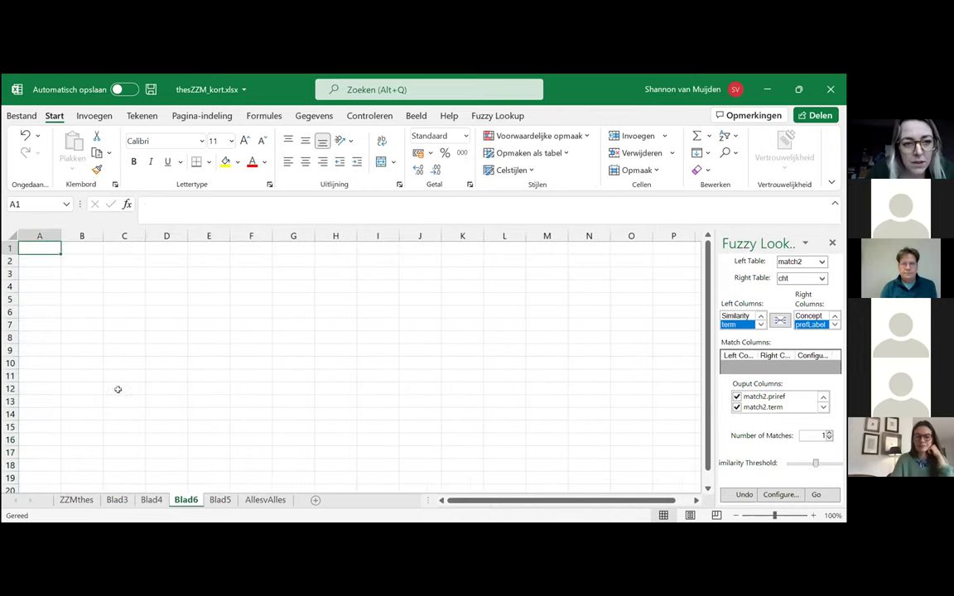
pyautogui.click(782, 323)
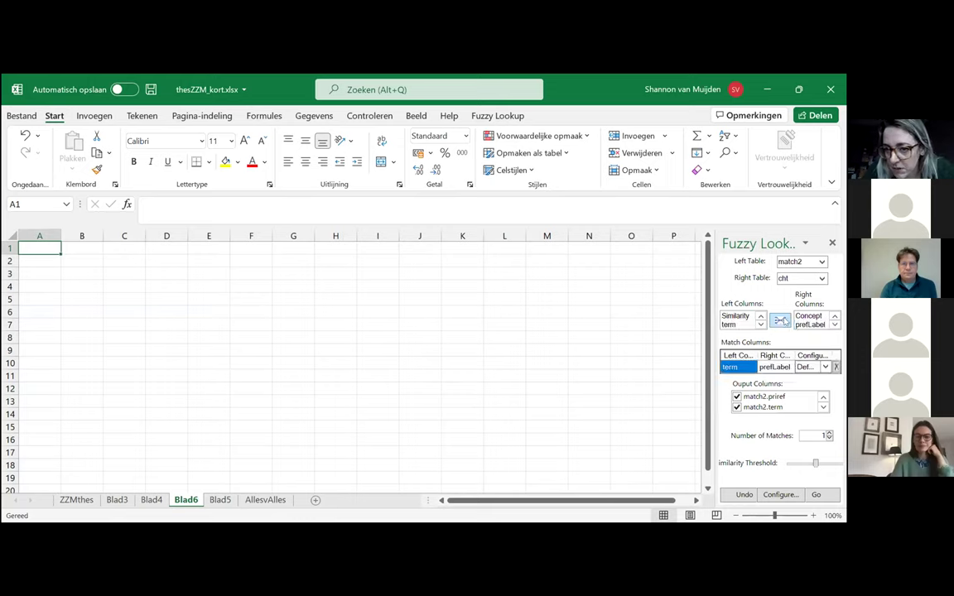
pyautogui.click(820, 495)
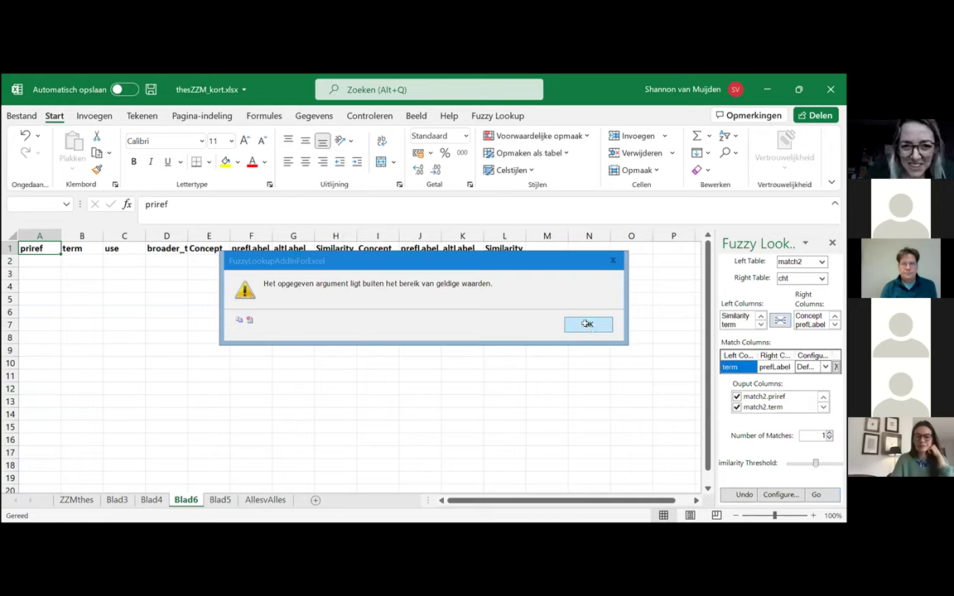
# Dismiss the error and reselect match2 as the left table in Fuzzy Lookup to refresh the column lists, keeping cht as the right table.
pyautogui.click(586, 323)
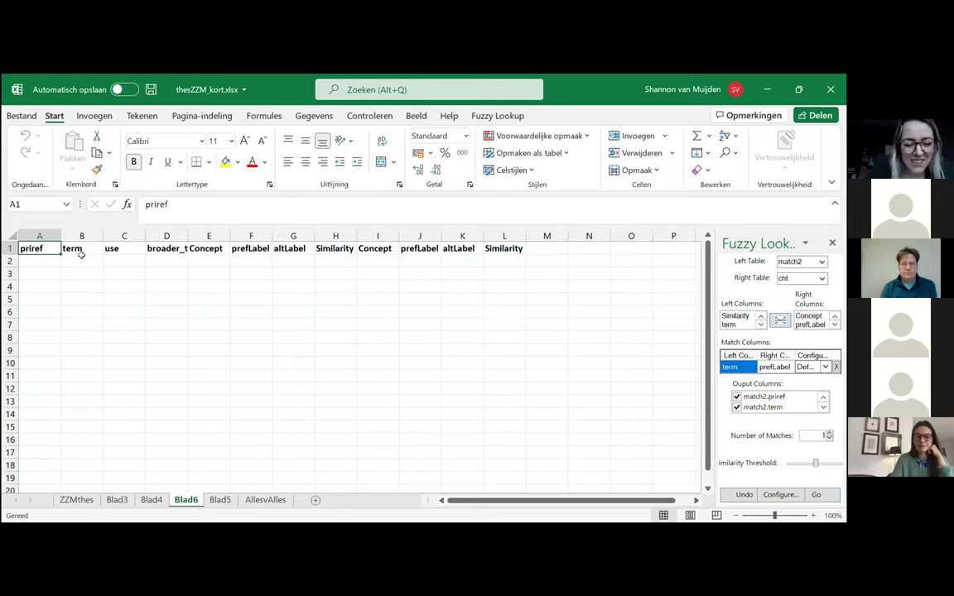
pyautogui.click(788, 261)
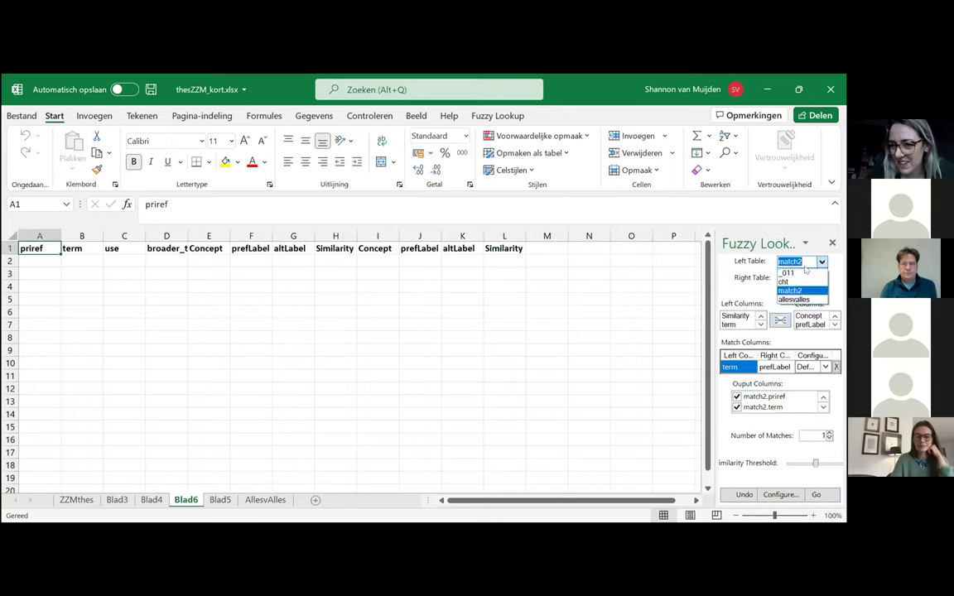
pyautogui.click(800, 291)
pyautogui.click(822, 278)
pyautogui.click(822, 282)
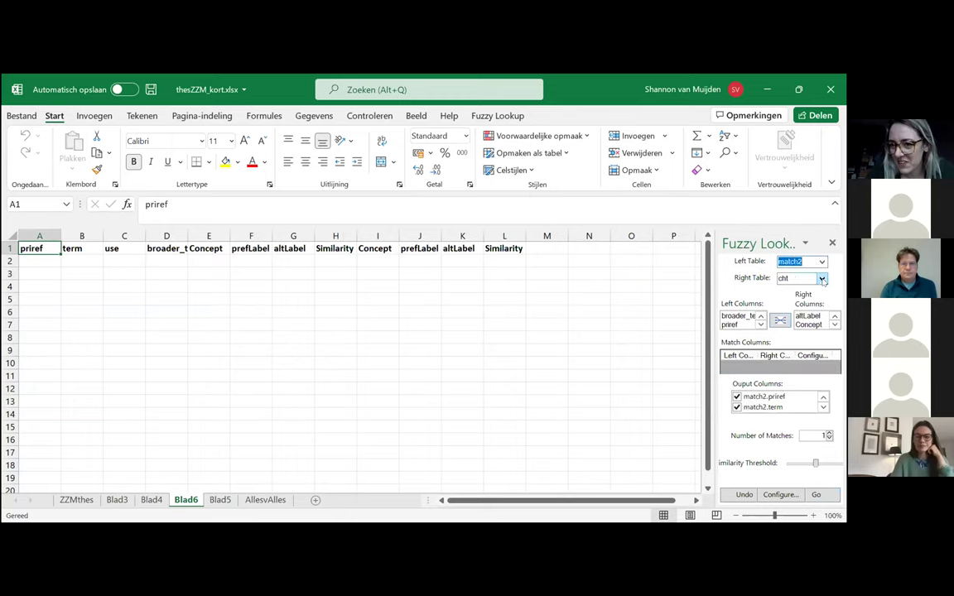
# Clear the leftover header row from priref through Similarity on sheet Blad6 and return to cell A1.
pyautogui.click(36, 247)
pyautogui.hotkey('ctrl', 'shift', 'Right')
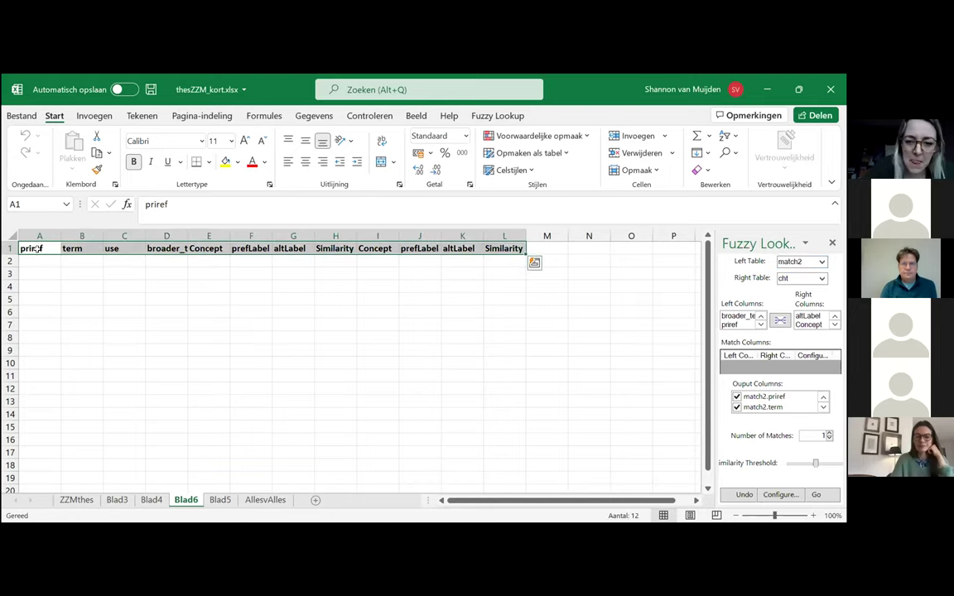
pyautogui.press('Delete')
pyautogui.click(37, 247)
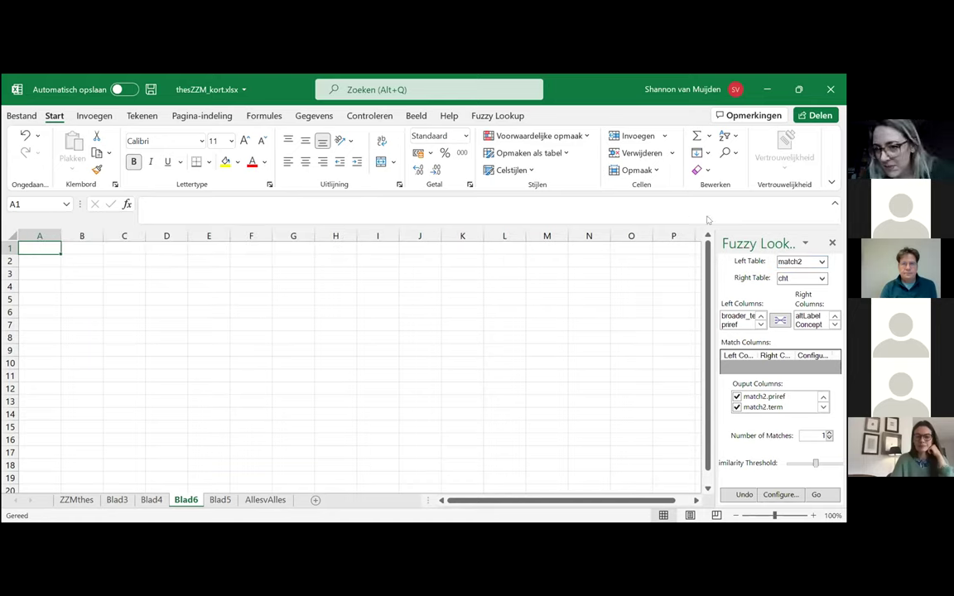
# Match the left column term to the right column prefLabel and run the fuzzy lookup into Blad6.
pyautogui.click(736, 316)
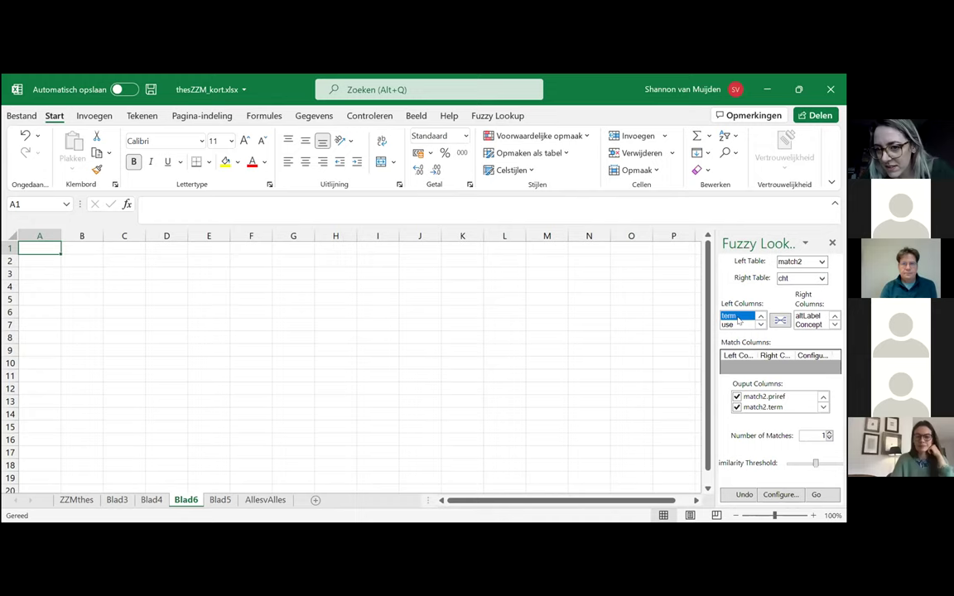
pyautogui.click(811, 325)
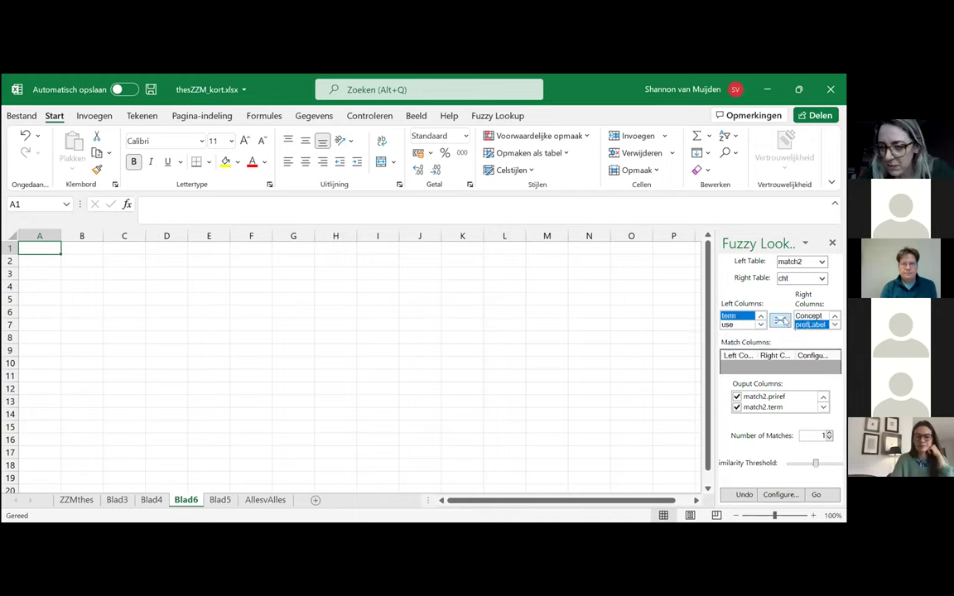
pyautogui.click(782, 321)
pyautogui.click(815, 494)
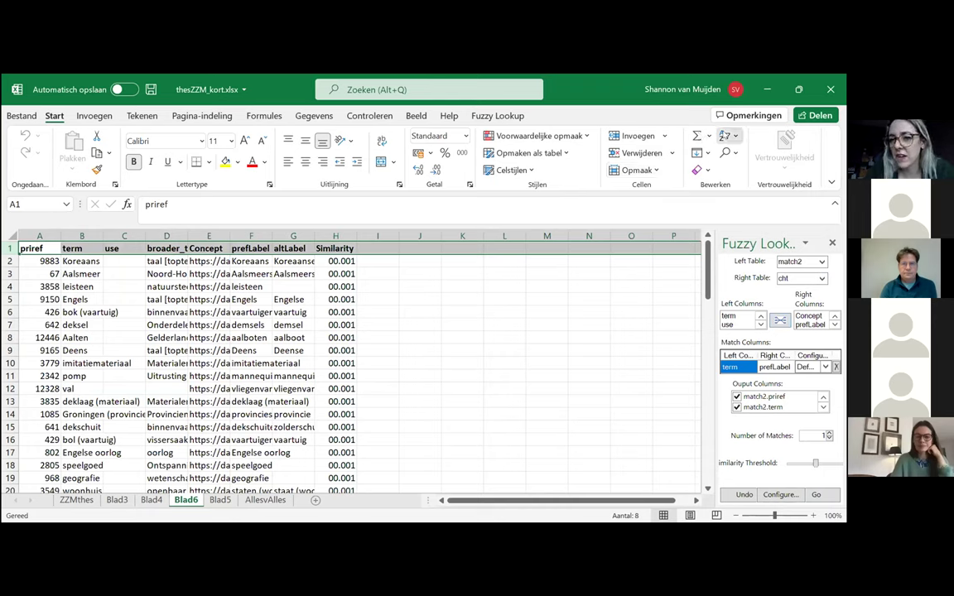
# Add filters to the header row of the Blad6 results and format the Similarity column as percentages.
pyautogui.click(726, 136)
pyautogui.click(732, 213)
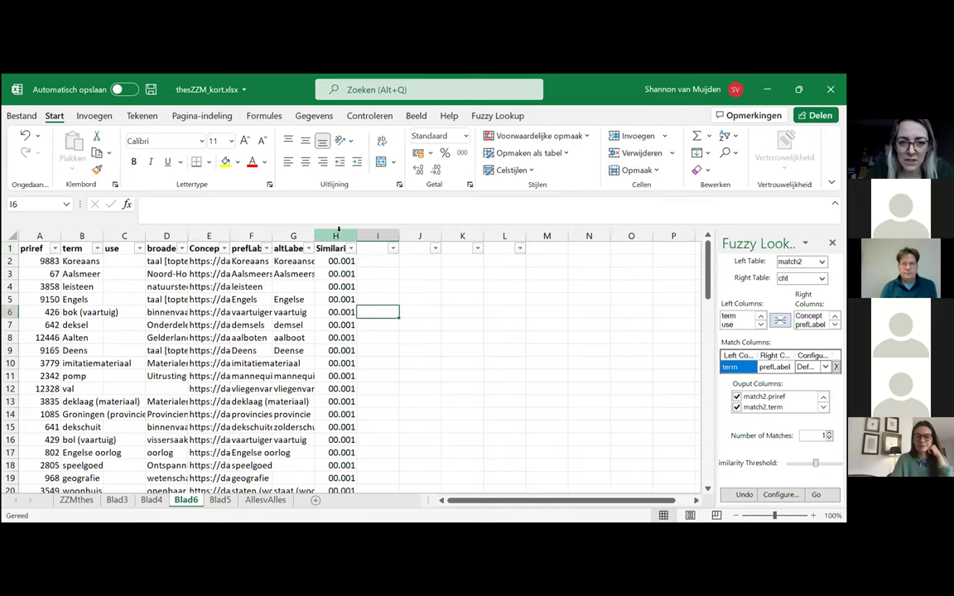
pyautogui.click(336, 236)
pyautogui.click(445, 153)
pyautogui.click(336, 287)
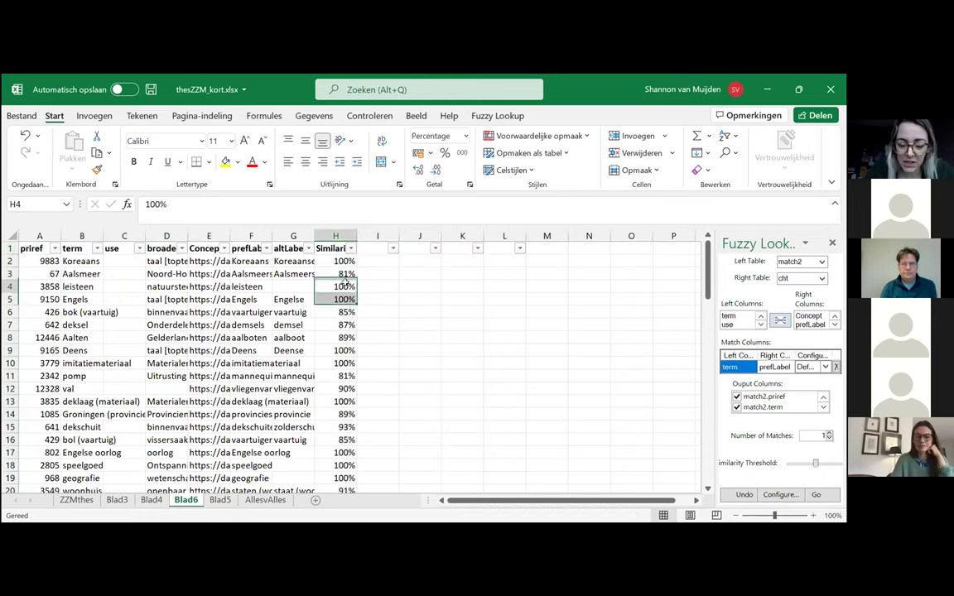
# Sort the Blad6 results by Similarity from high to low and cut all rows with 100% similarity.
pyautogui.click(351, 249)
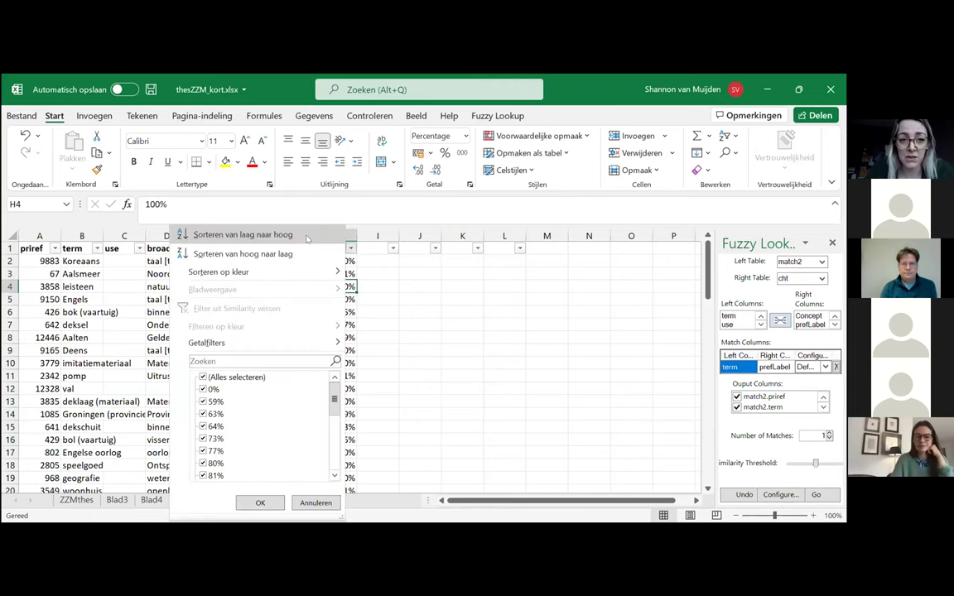
pyautogui.press('Return')
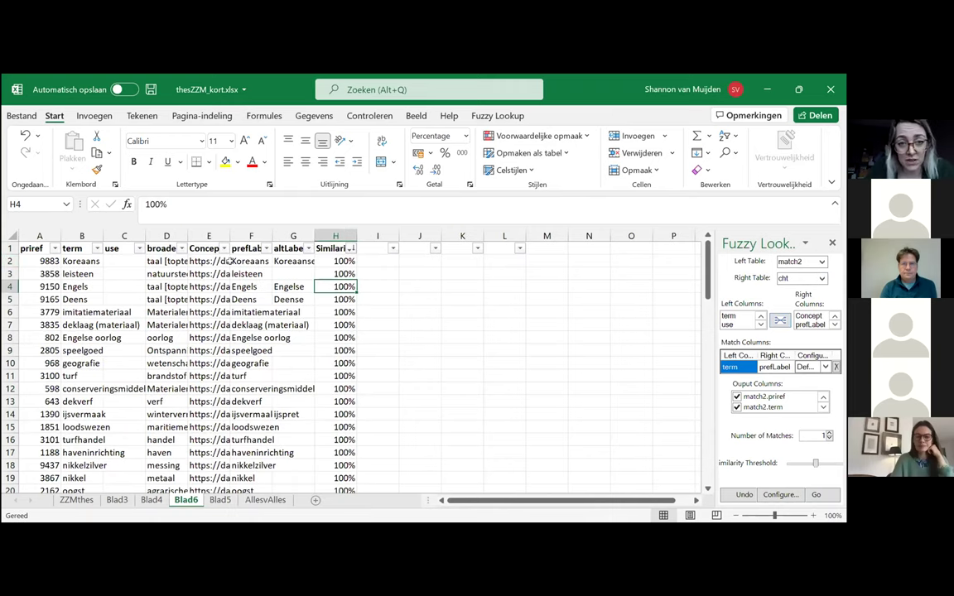
pyautogui.click(10, 261)
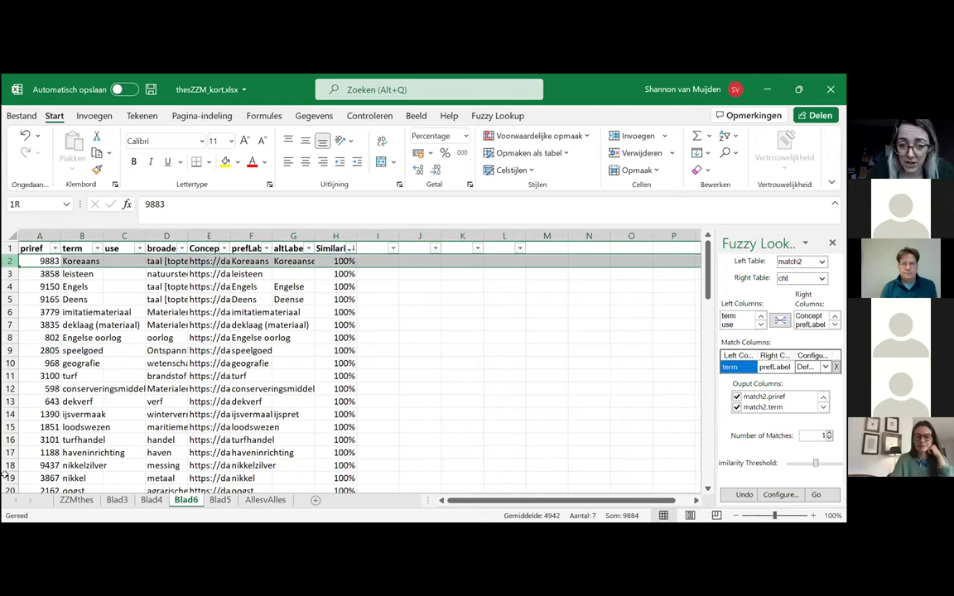
pyautogui.hotkey('ctrl', 'shift', 'Down')
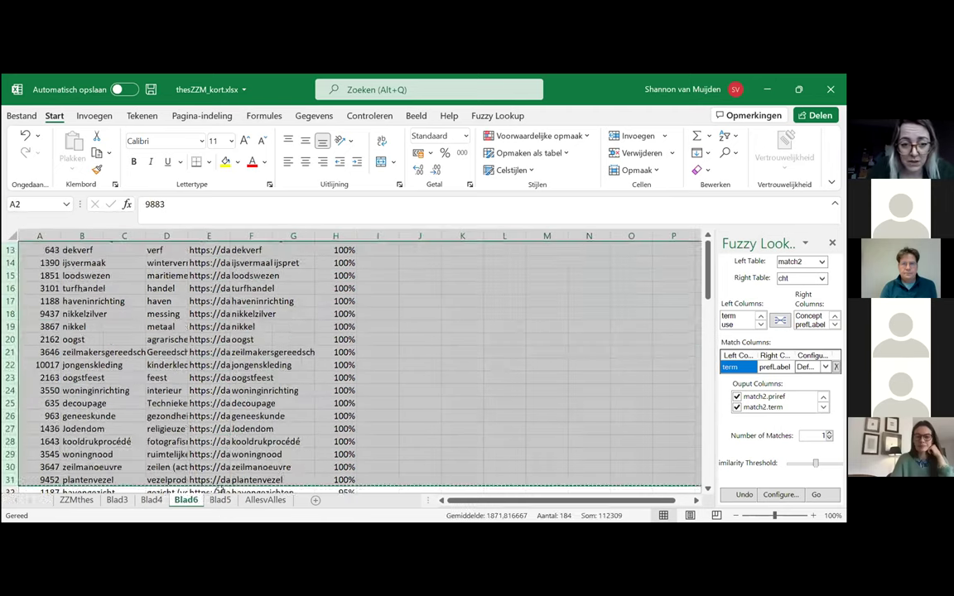
pyautogui.scroll(4, 8, 411)
pyautogui.hotkey('ctrl', 'c')
# Paste the cut rows below the existing matches on sheet Blad5, starting at cell A76.
pyautogui.click(212, 500)
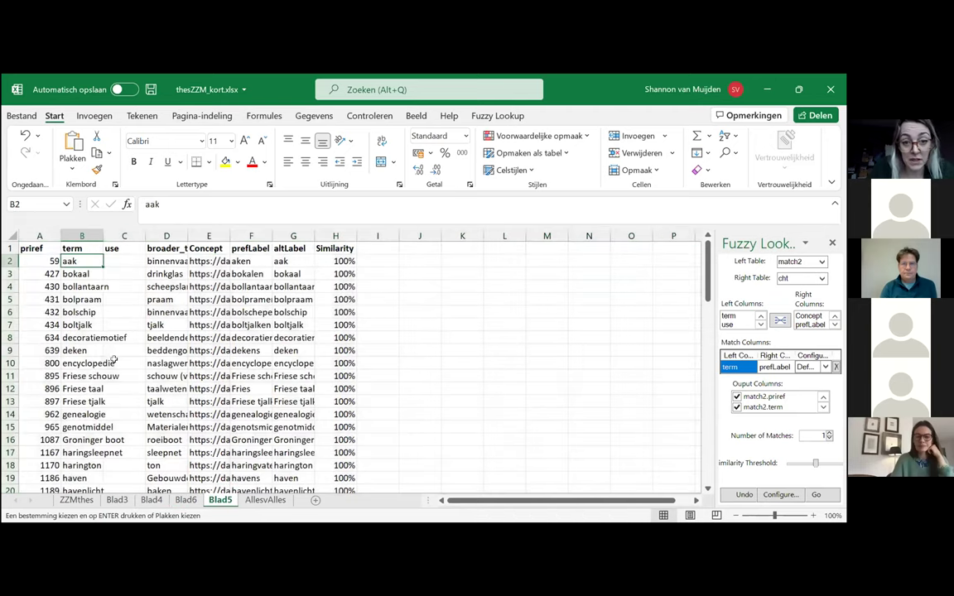
pyautogui.scroll(-13, 103, 324)
pyautogui.scroll(-3, 98, 331)
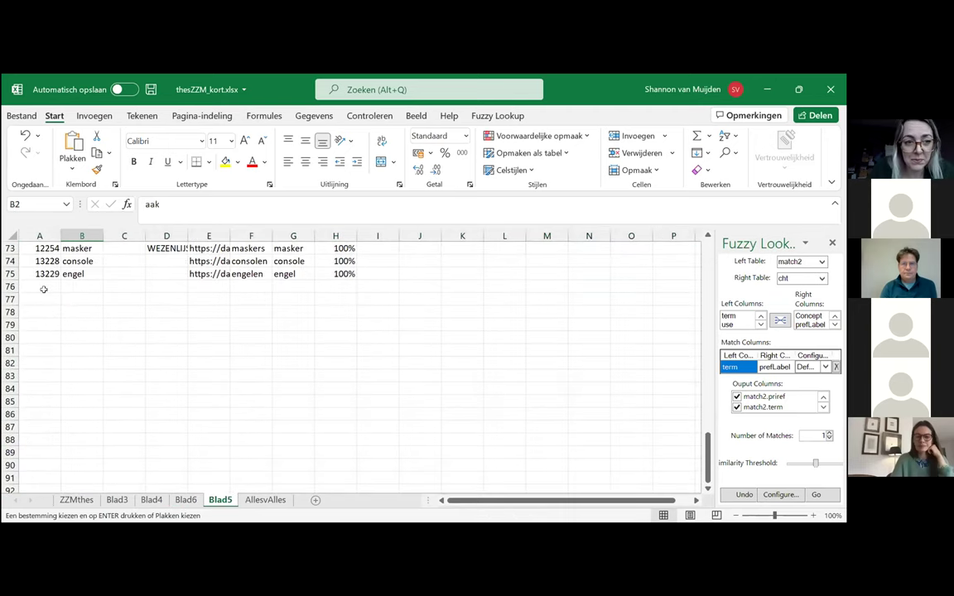
pyautogui.click(41, 287)
pyautogui.press('Return')
pyautogui.click(124, 287)
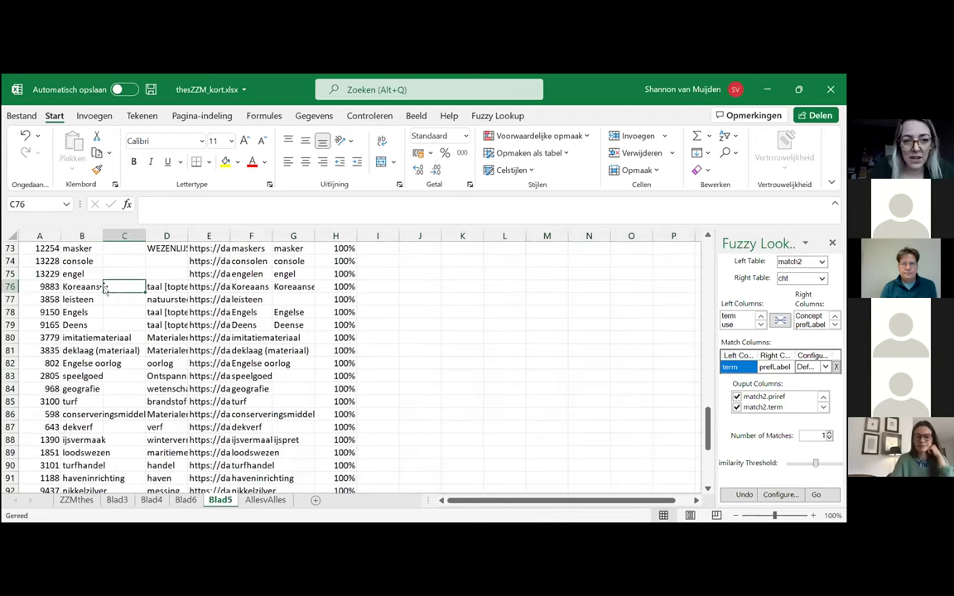
# Widen the Concept column on Blad5 to fit the full concept URLs.
pyautogui.scroll(-1, 153, 329)
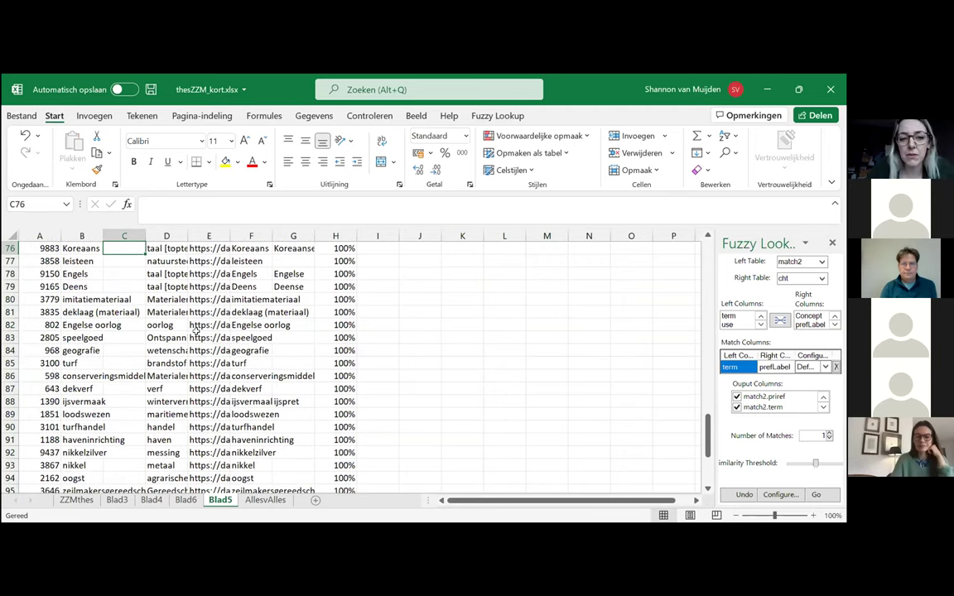
pyautogui.scroll(4, 197, 333)
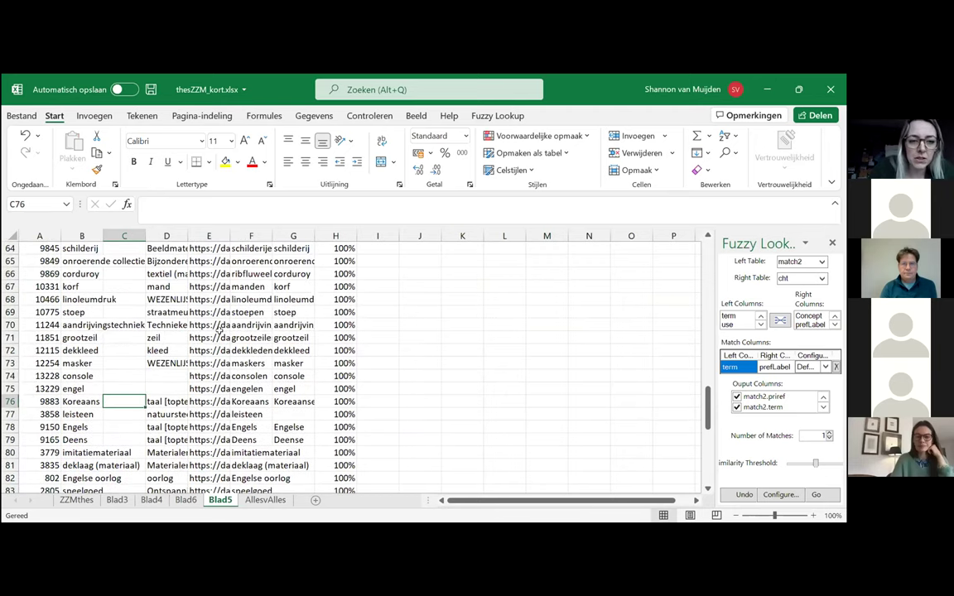
pyautogui.scroll(-2, 220, 328)
pyautogui.click(208, 299)
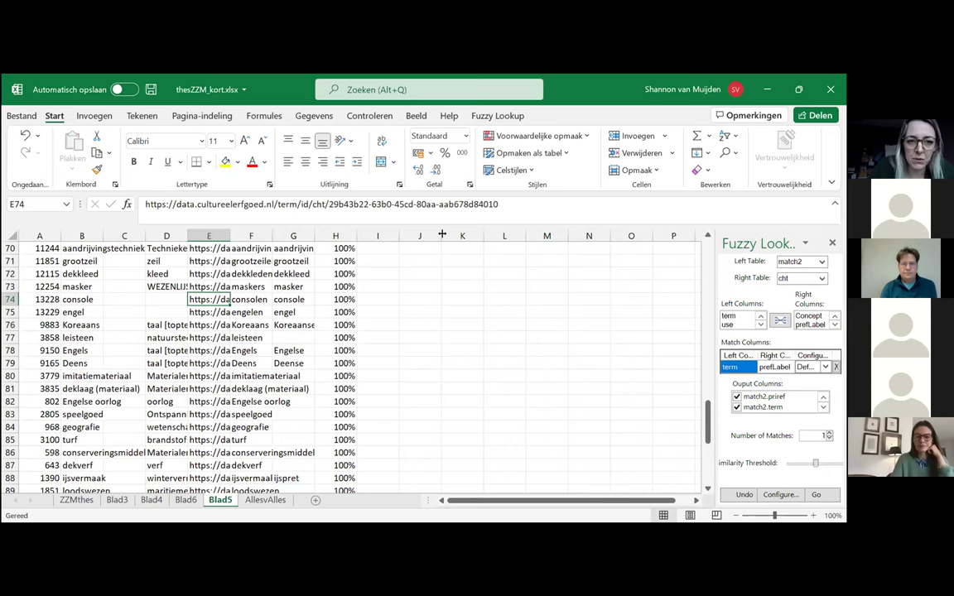
pyautogui.moveTo(230, 236); pyautogui.dragTo(445, 236)
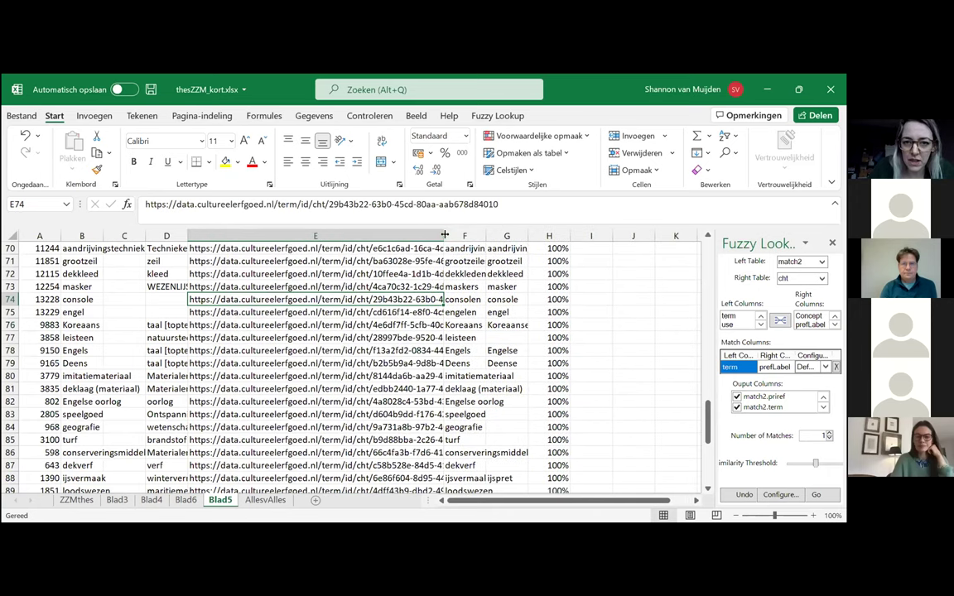
pyautogui.doubleClick(444, 236)
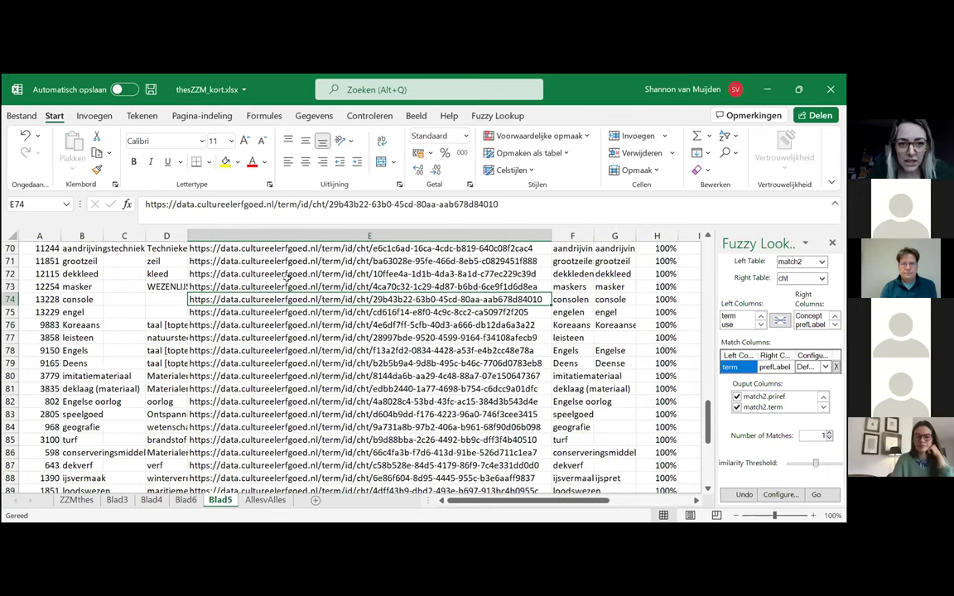
# Review the combined matches on Blad5 from the first to the last row, comparing the priref numbers with their Concept URLs.
pyautogui.click(402, 285)
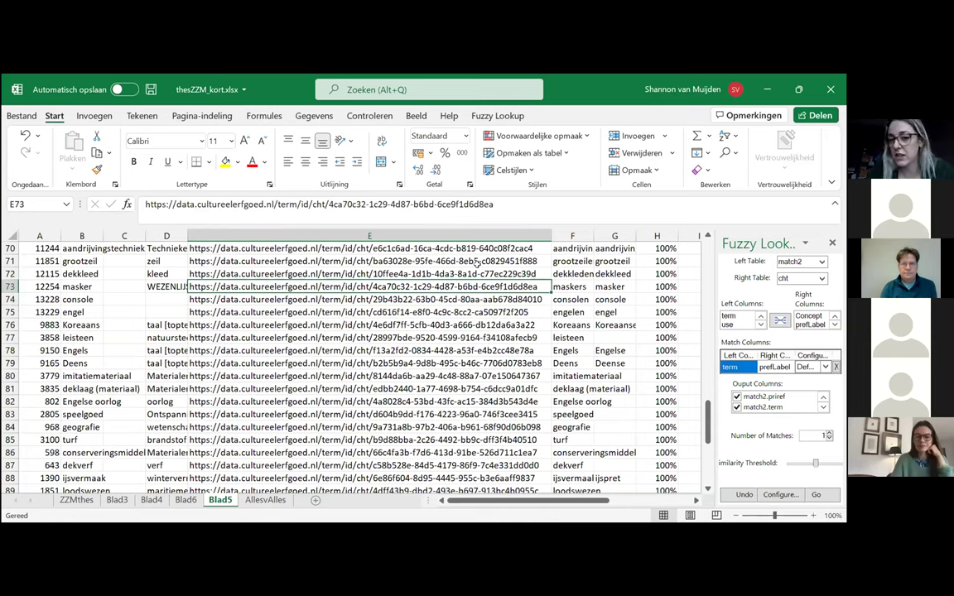
pyautogui.scroll(1, 469, 270)
pyautogui.scroll(20, 469, 270)
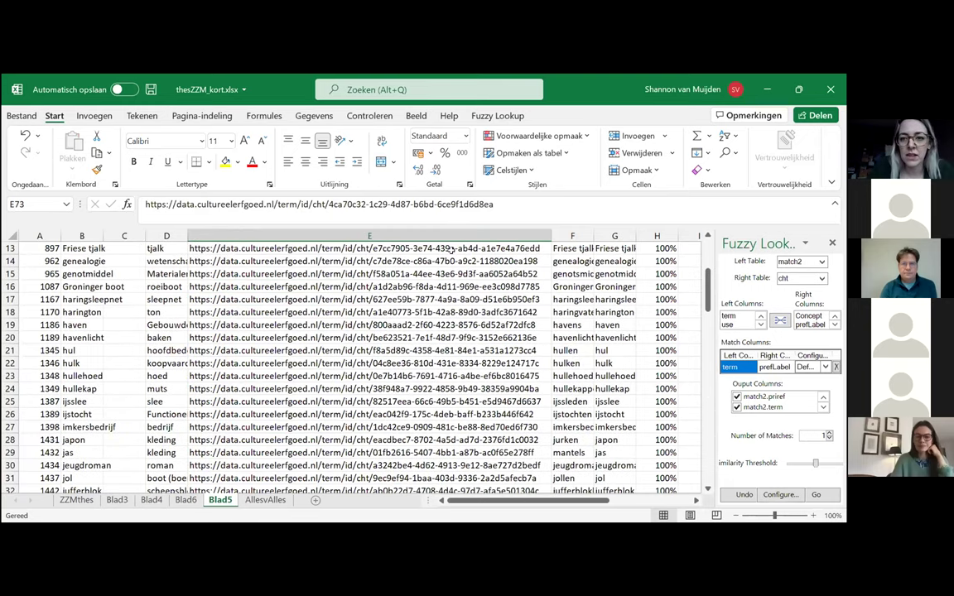
pyautogui.click(40, 260)
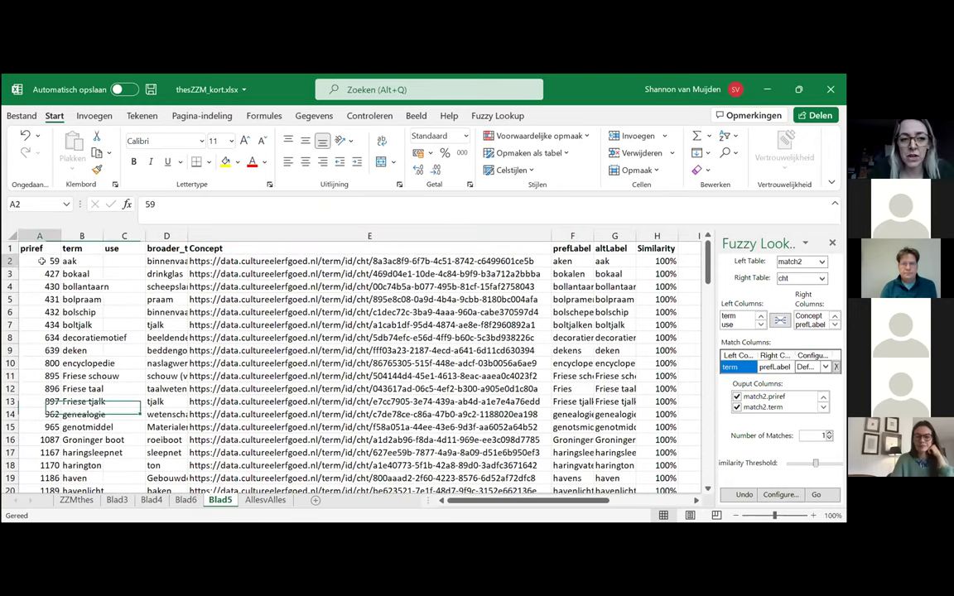
pyautogui.click(209, 262)
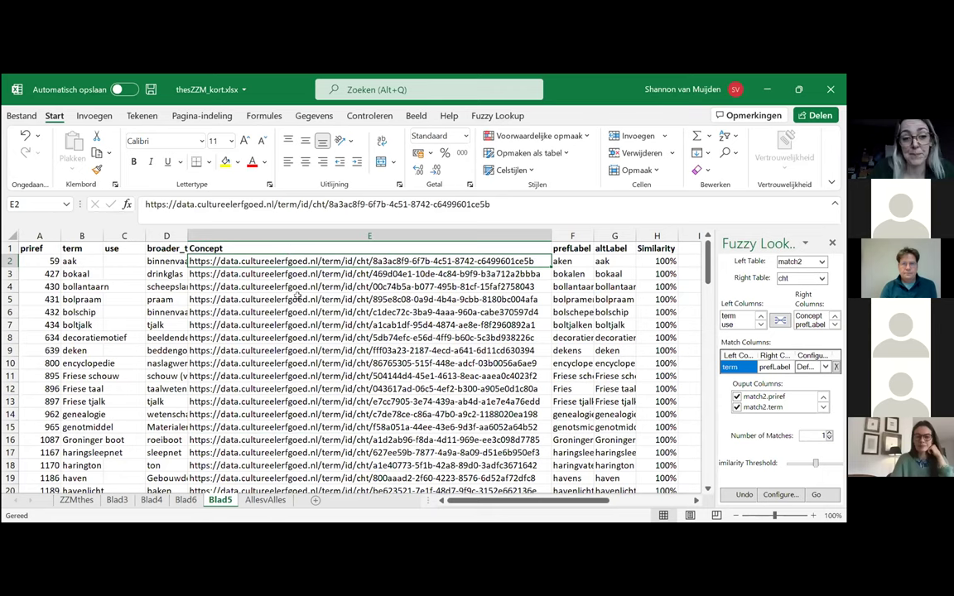
pyautogui.scroll(-13, 303, 303)
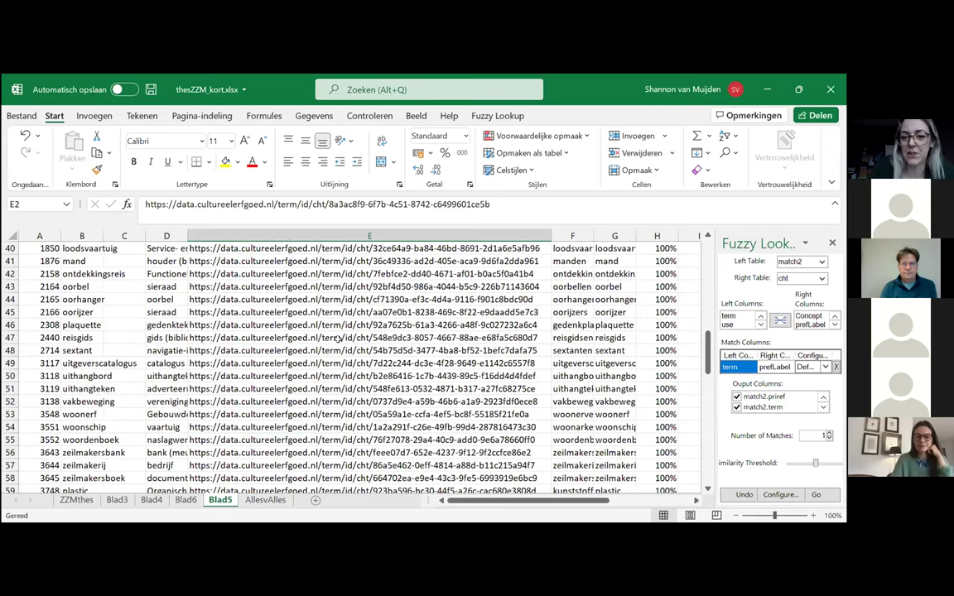
pyautogui.scroll(-19, 338, 338)
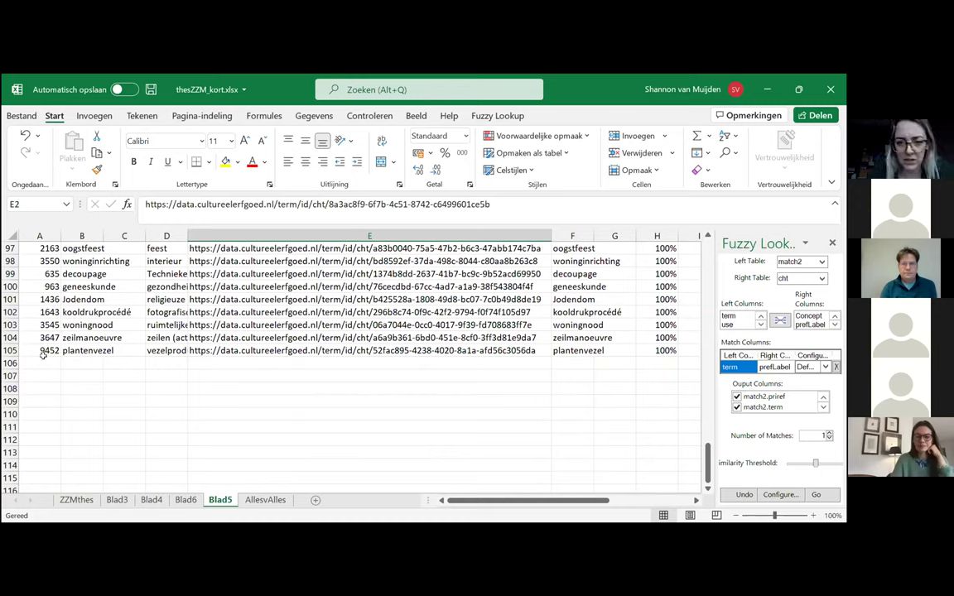
pyautogui.click(42, 350)
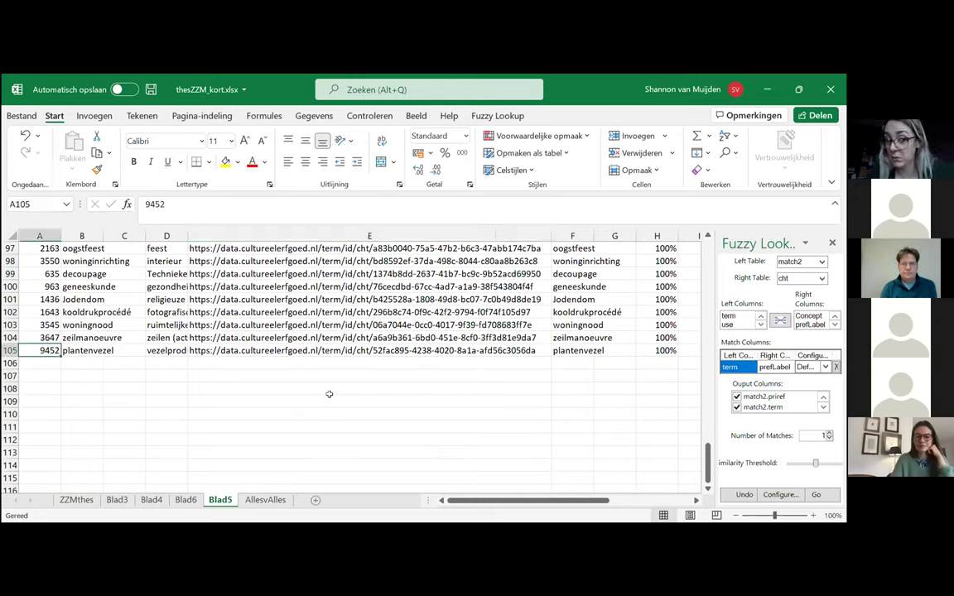
# Delete the emptied rows from the Blad6 results and widen the term column to fit the terms.
pyautogui.click(187, 501)
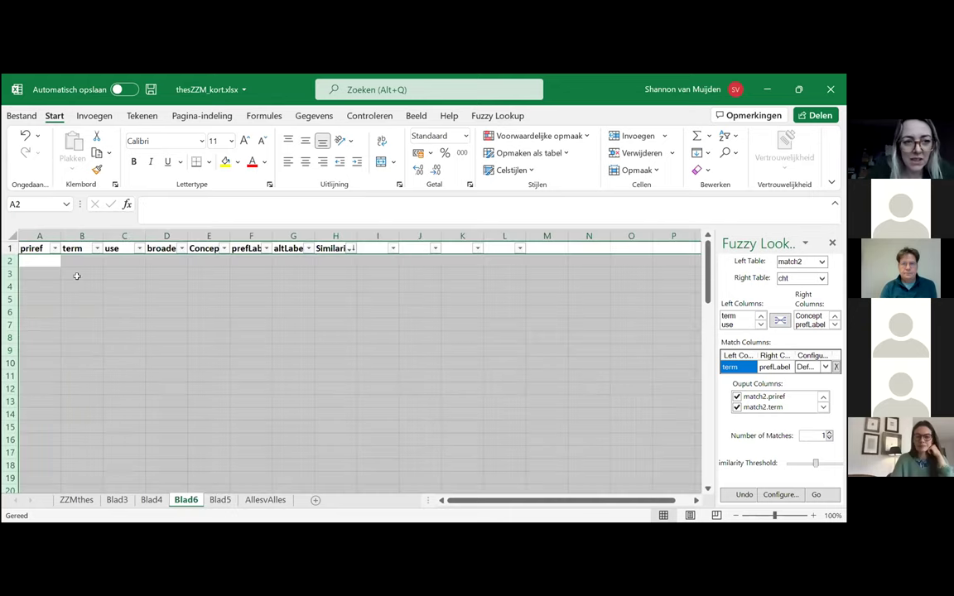
pyautogui.rightClick(124, 408)
pyautogui.click(110, 364)
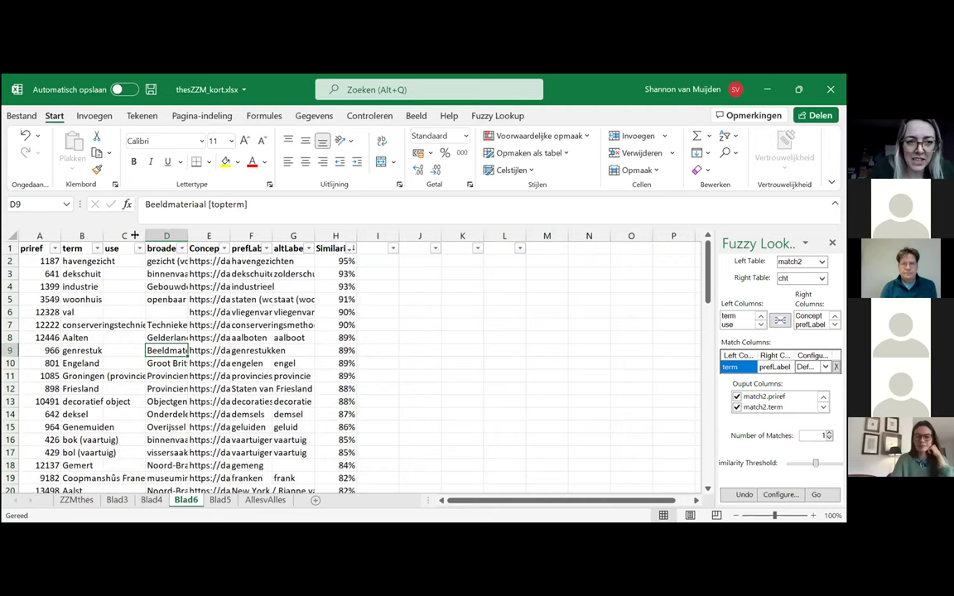
pyautogui.moveTo(134, 236); pyautogui.dragTo(135, 239)
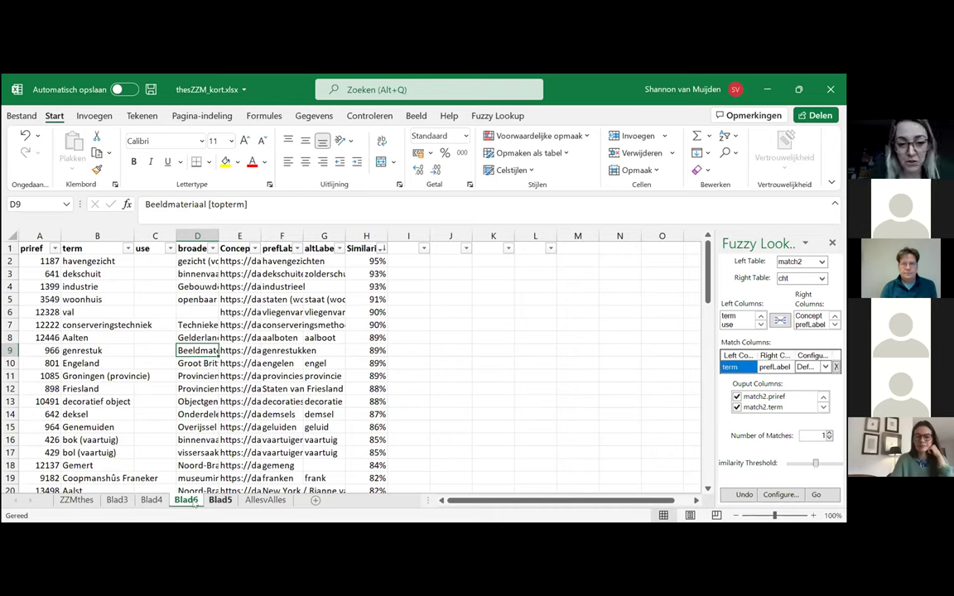
# Examine the priref and Similarity values of the Fries Museum matches on sheet AllesvAlles.
pyautogui.click(266, 501)
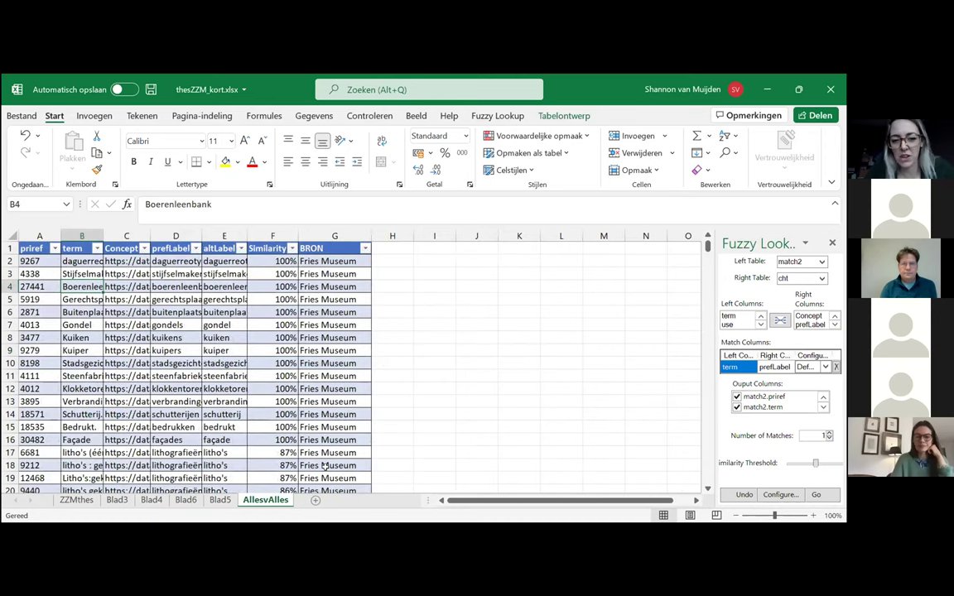
pyautogui.click(28, 311)
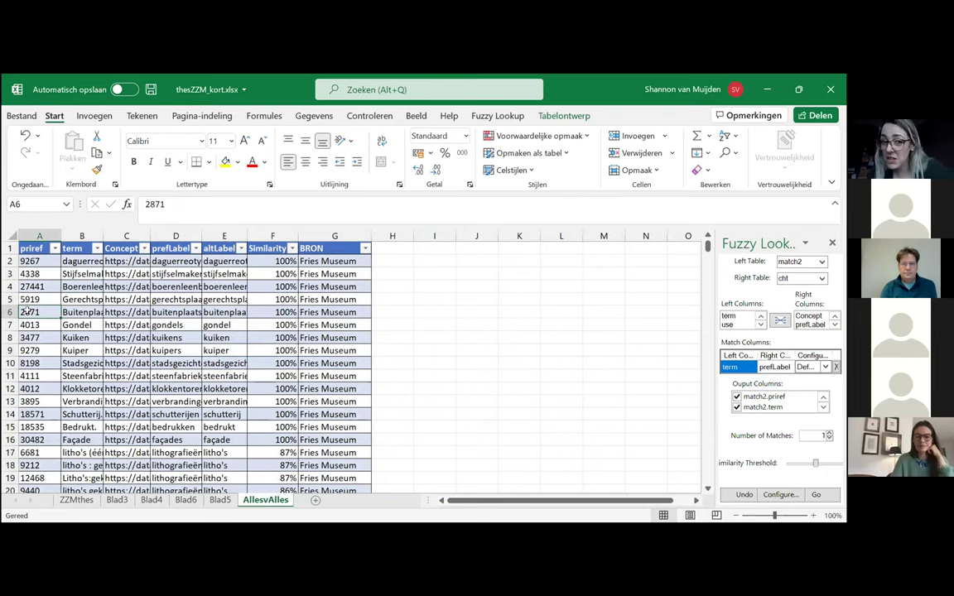
pyautogui.scroll(-3, 195, 336)
pyautogui.click(275, 337)
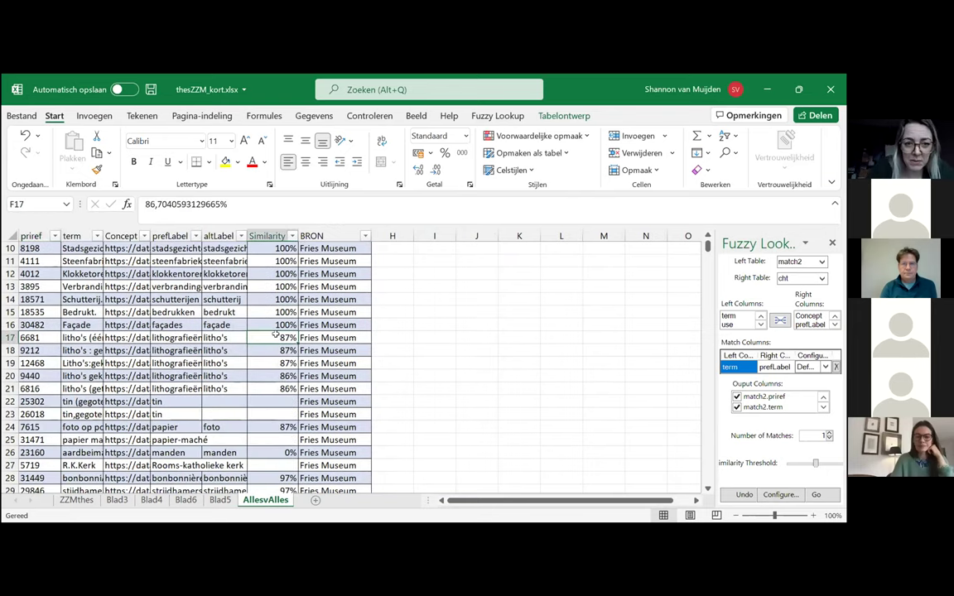
# Compare the term, Concept, prefLabel, altLabel and Similarity values of the first litho's match in row 17 of AllesvAlles.
pyautogui.press('Left')
pyautogui.press('Left')
pyautogui.press('Left')
pyautogui.press('Left')
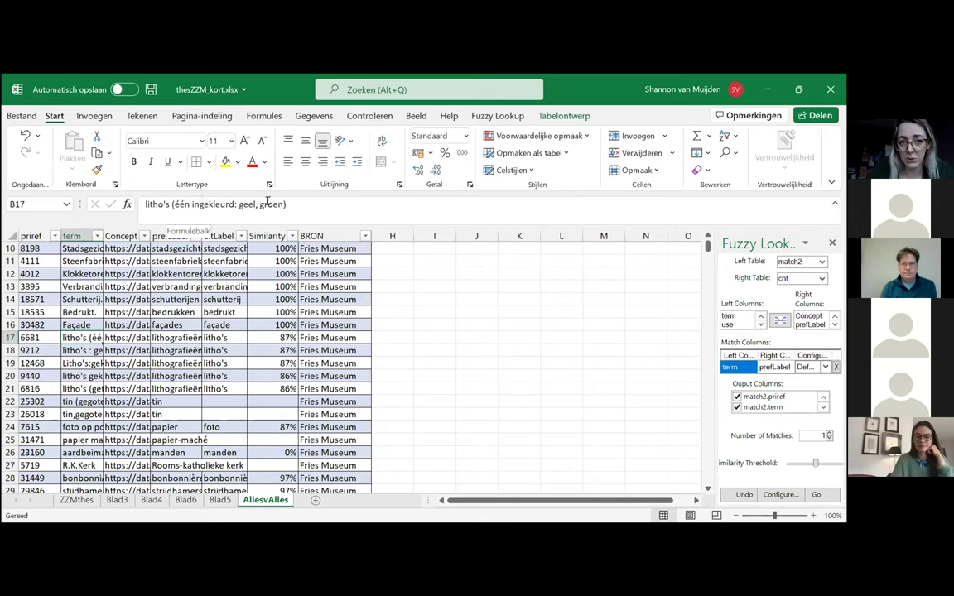
pyautogui.moveTo(286, 204); pyautogui.dragTo(145, 202)
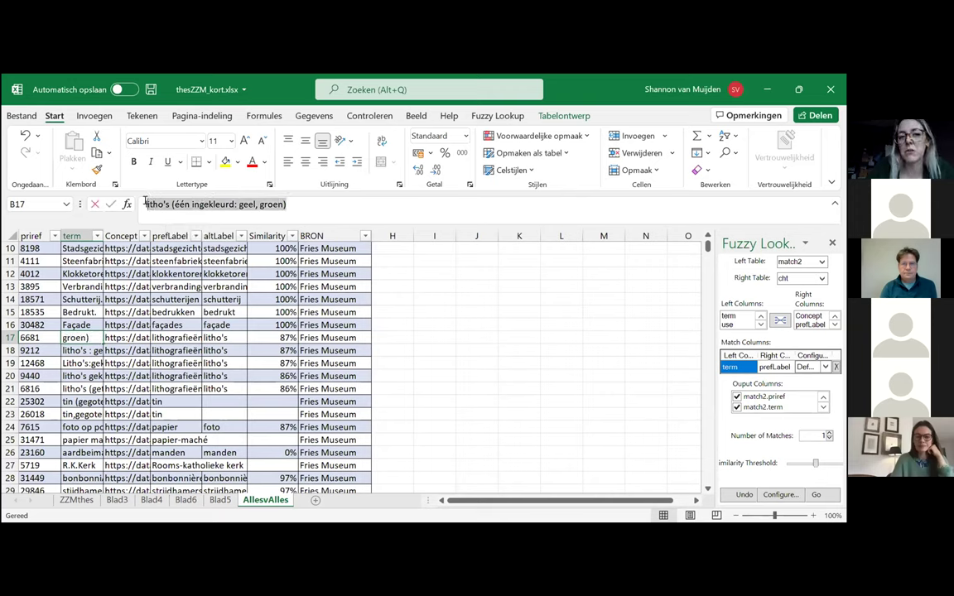
pyautogui.click(124, 338)
pyautogui.click(176, 338)
pyautogui.click(213, 337)
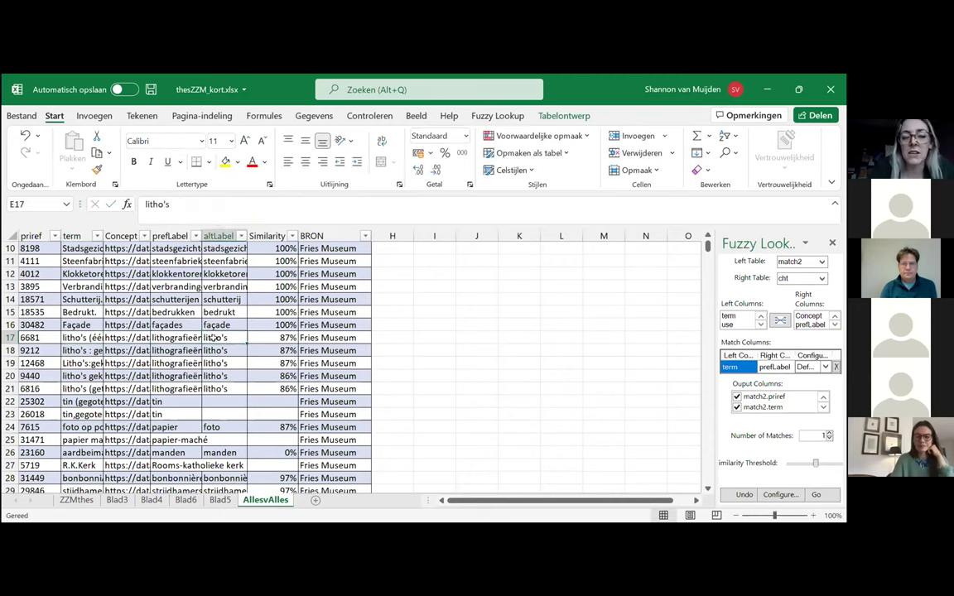
pyautogui.click(181, 335)
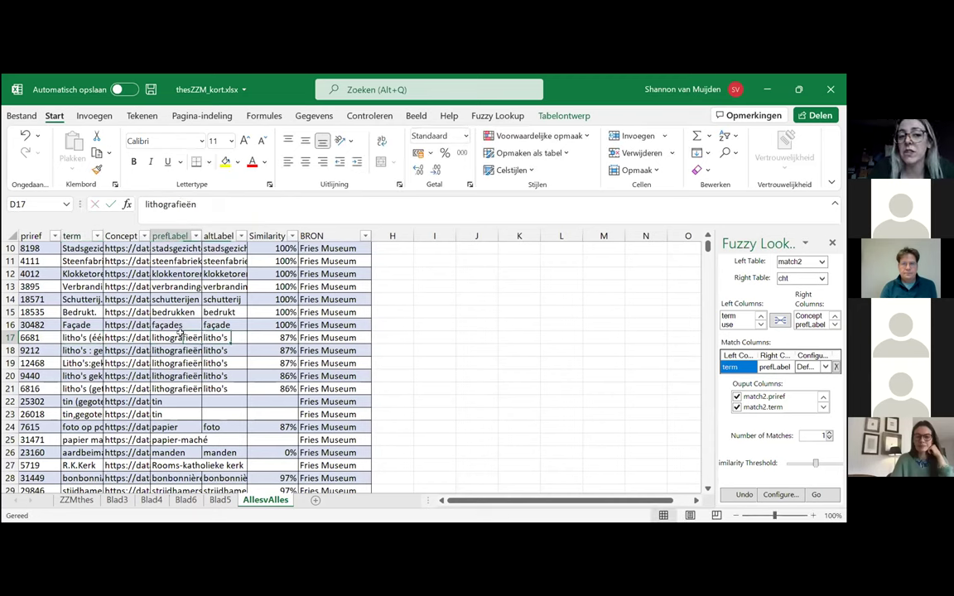
pyautogui.click(257, 338)
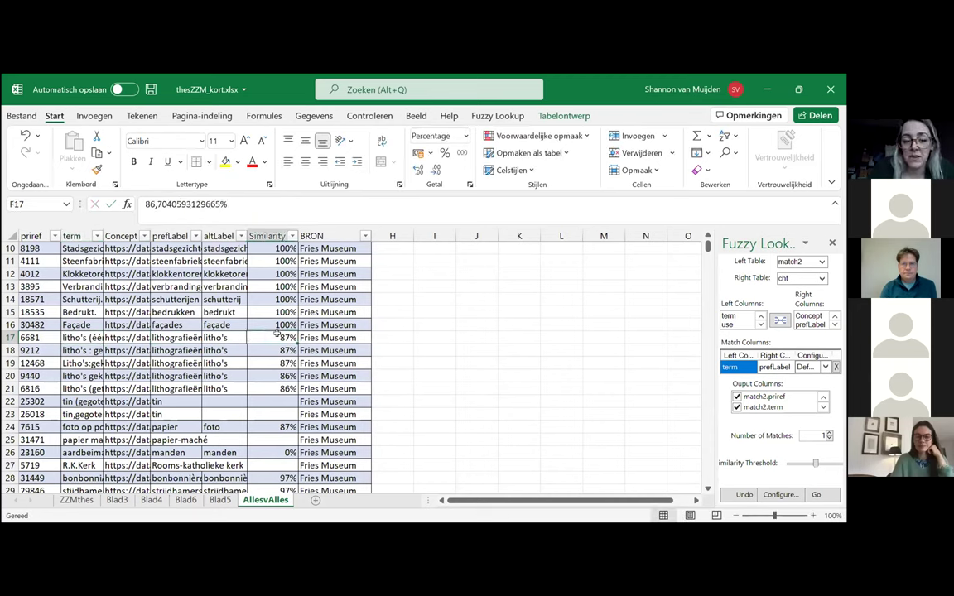
pyautogui.click(71, 339)
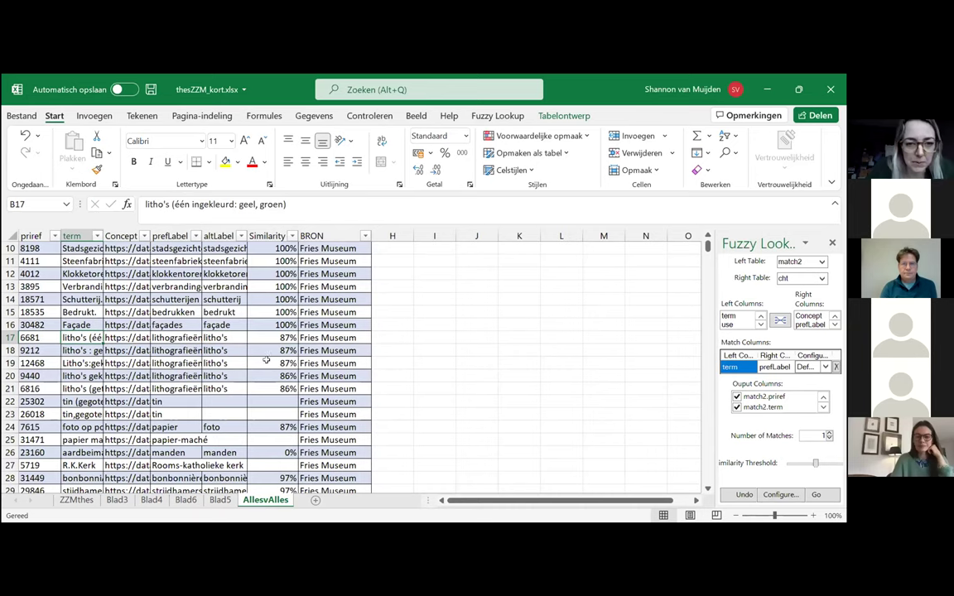
# Review the AllesvAlles matches down to the last row and compare them with the remaining matches on Blad6.
pyautogui.scroll(-3, 277, 319)
pyautogui.scroll(-15, 670, 366)
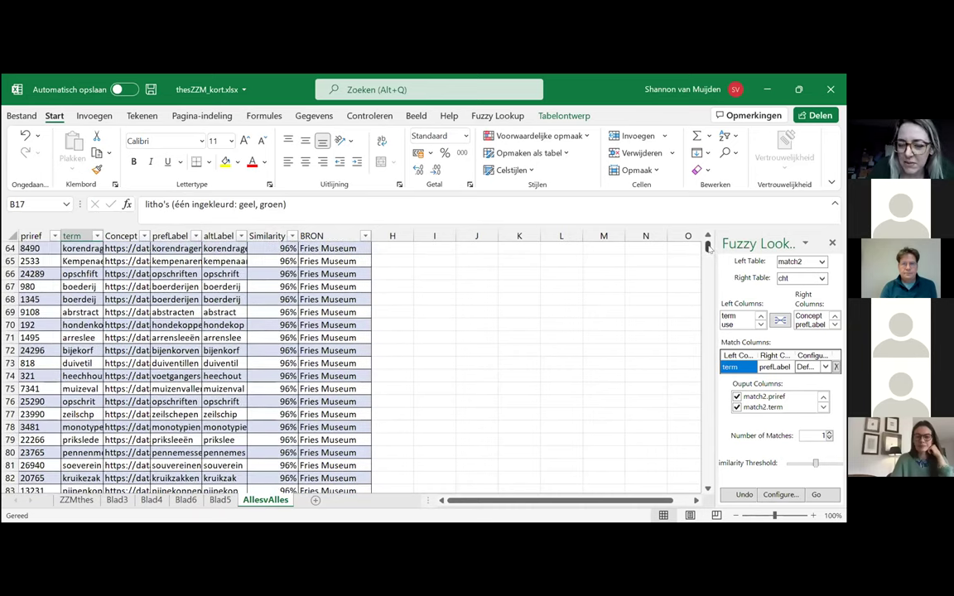
pyautogui.moveTo(708, 247); pyautogui.dragTo(709, 486)
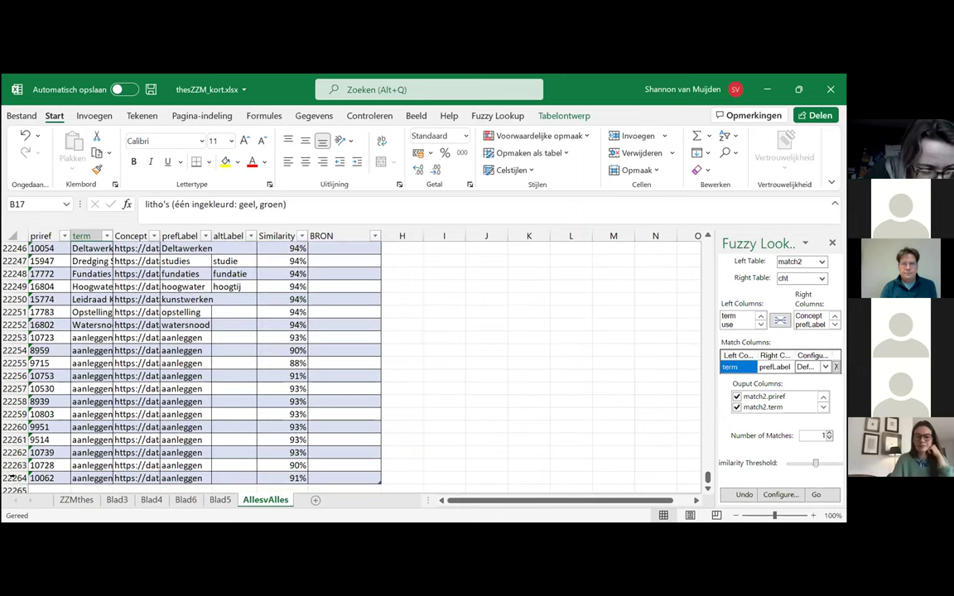
pyautogui.click(316, 438)
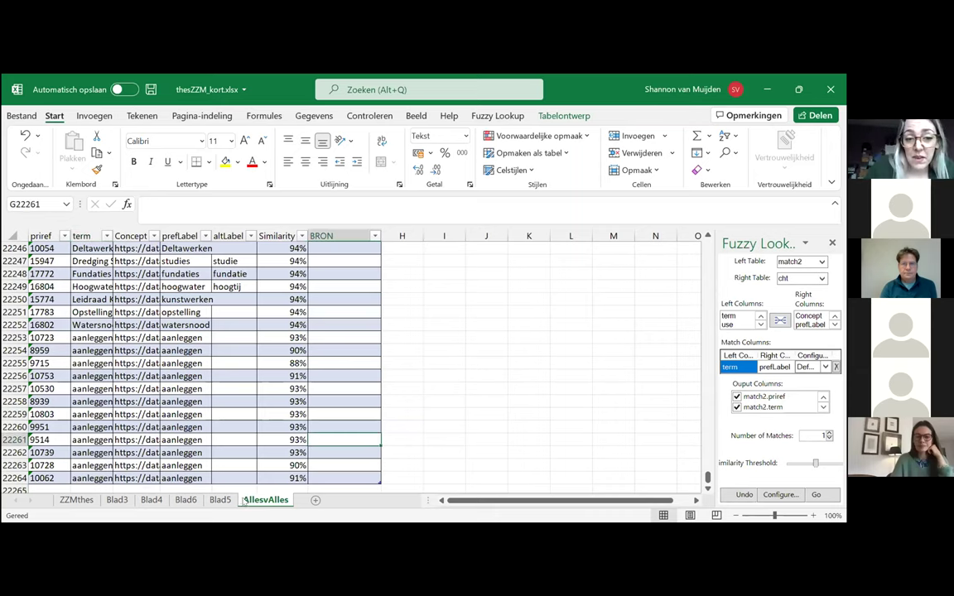
pyautogui.click(187, 500)
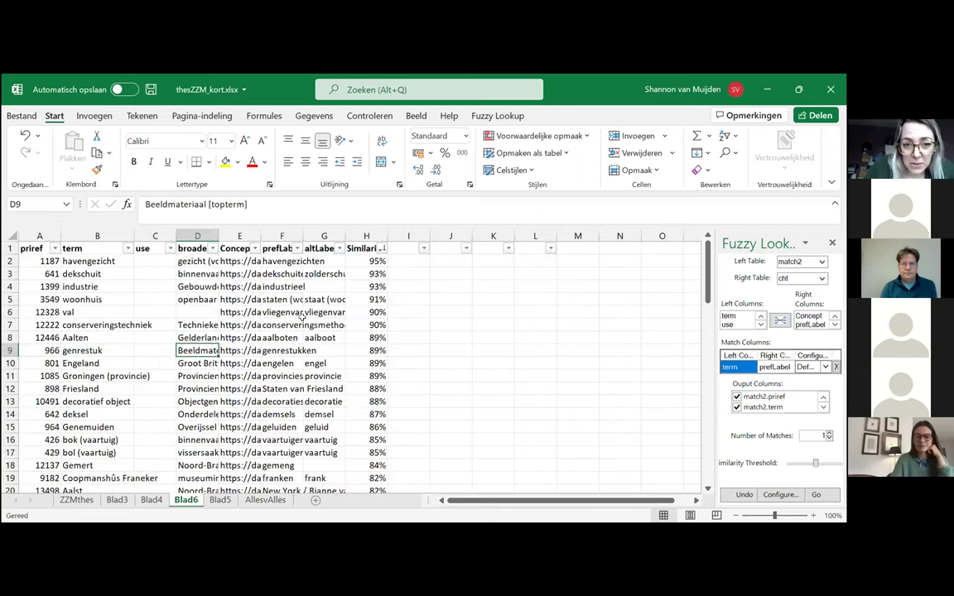
pyautogui.scroll(-5, 332, 323)
pyautogui.scroll(-4, 331, 335)
pyautogui.scroll(9, 332, 340)
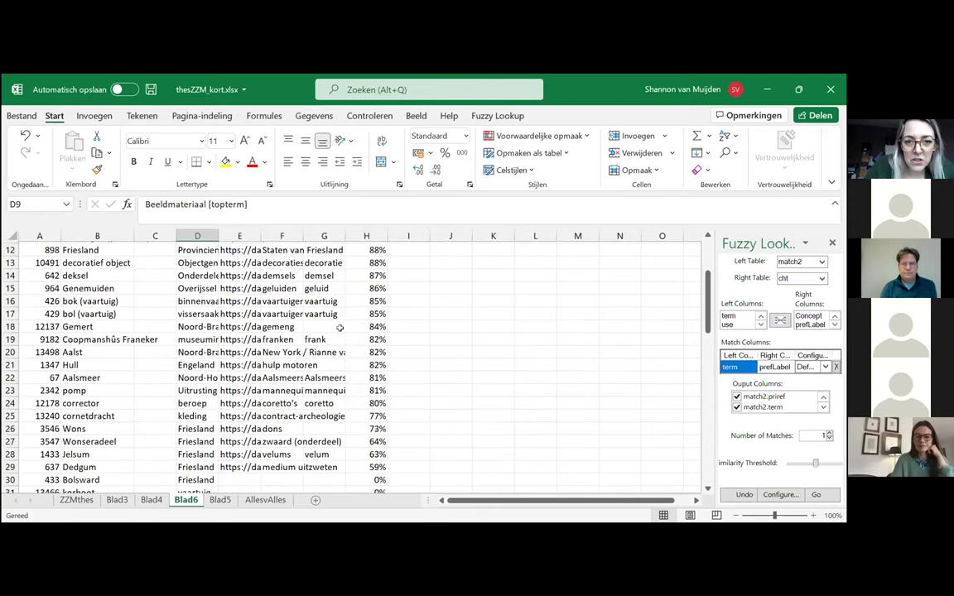
pyautogui.click(264, 500)
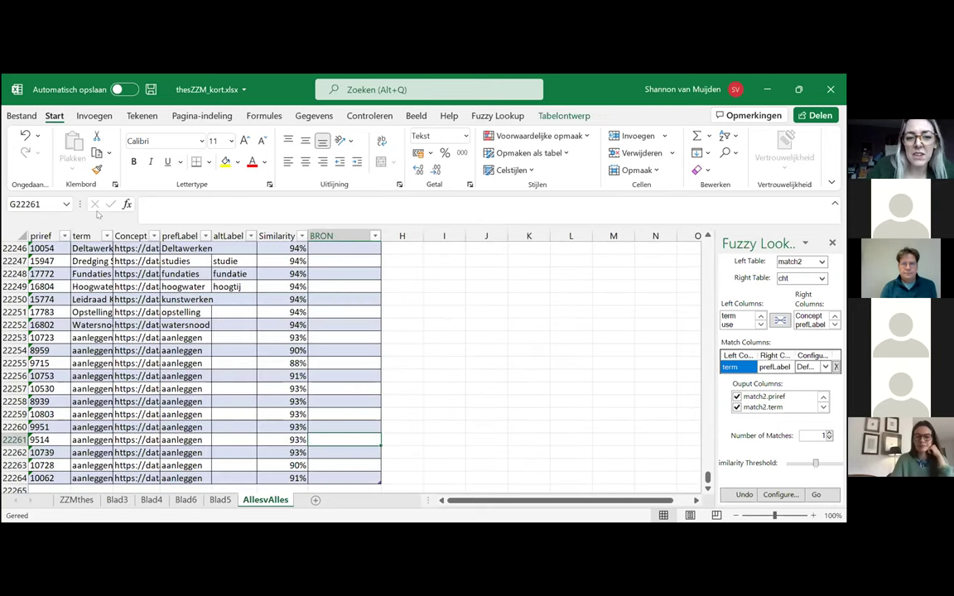
# Delete the columns from Concept through Similarity and the empty filter columns after them from Blad6.
pyautogui.click(187, 500)
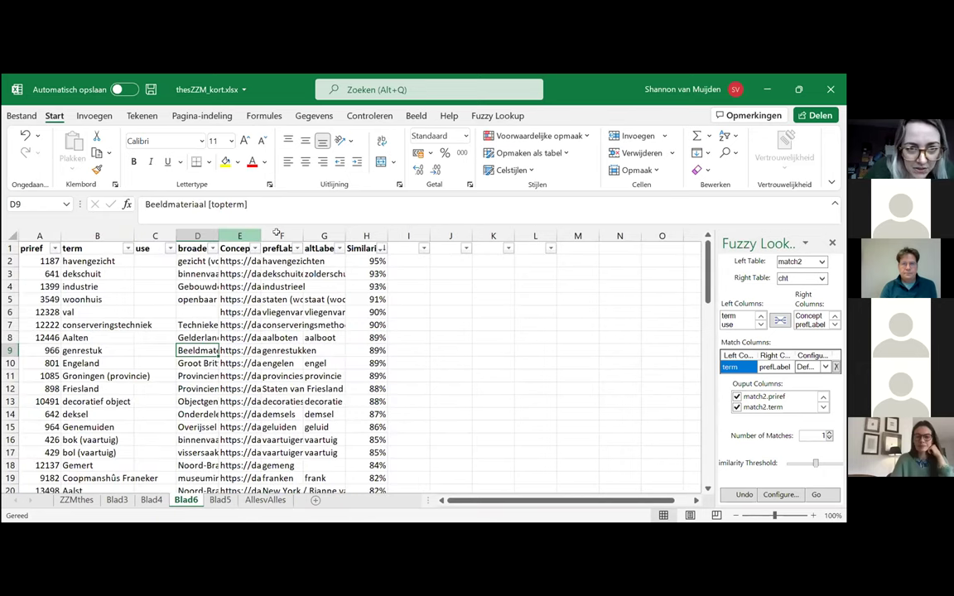
pyautogui.click(240, 238)
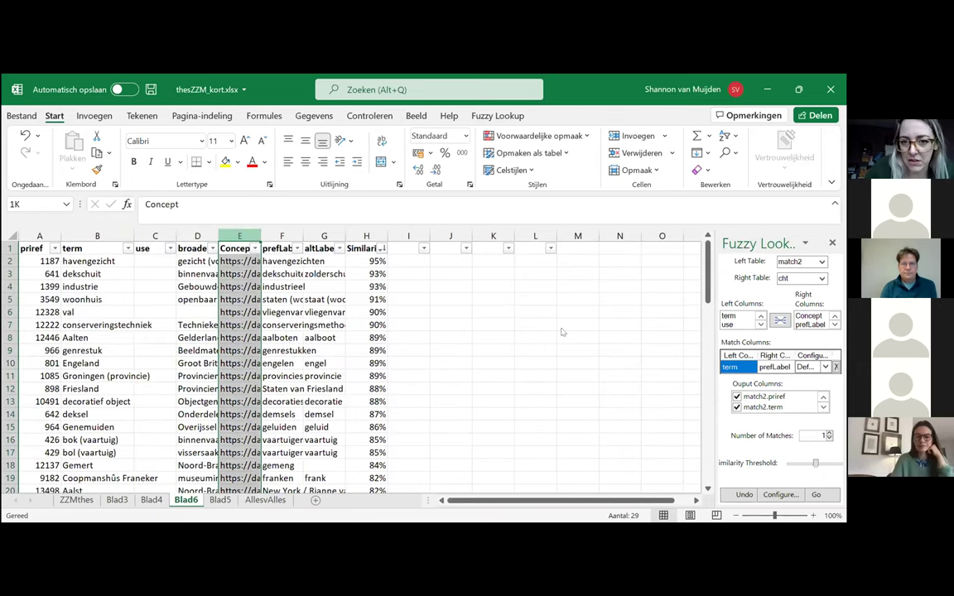
pyautogui.rightClick(551, 241)
pyautogui.click(572, 366)
pyautogui.click(239, 325)
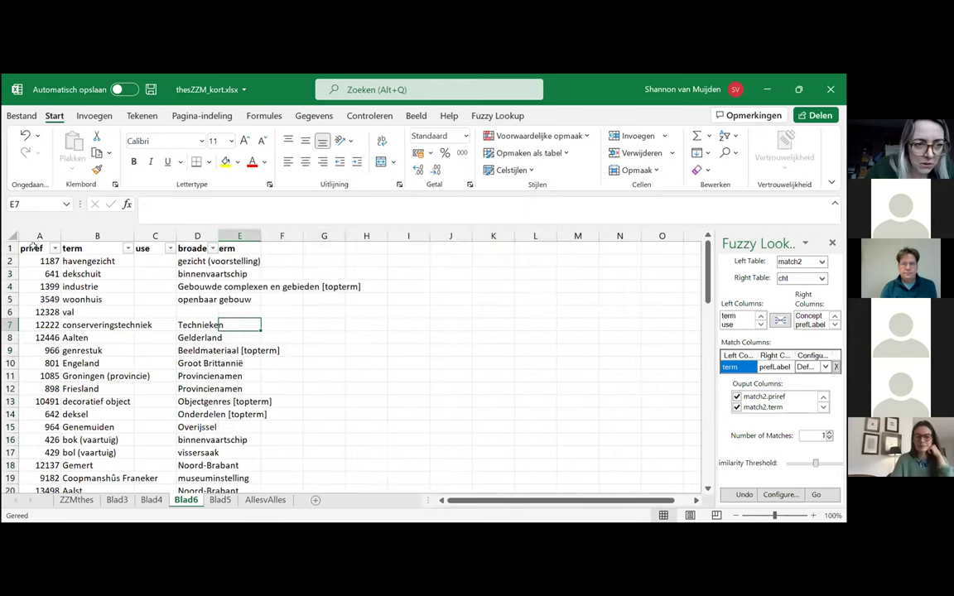
# Convert the remaining priref, term, use and broader_term data on Blad6, A1:D43, into a table with headers.
pyautogui.click(33, 249)
pyautogui.scroll(-10, 33, 249)
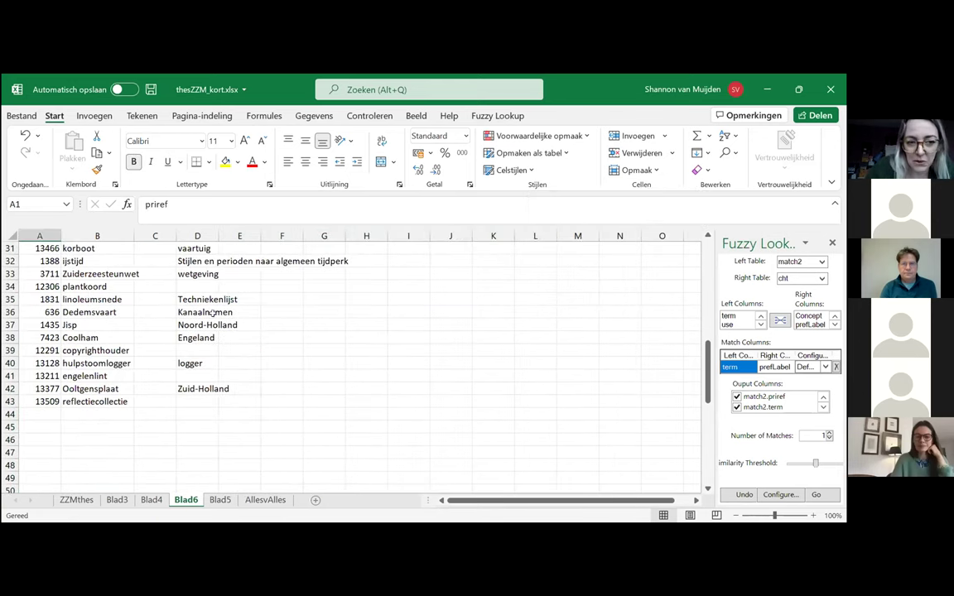
pyautogui.scroll(10, 78, 392)
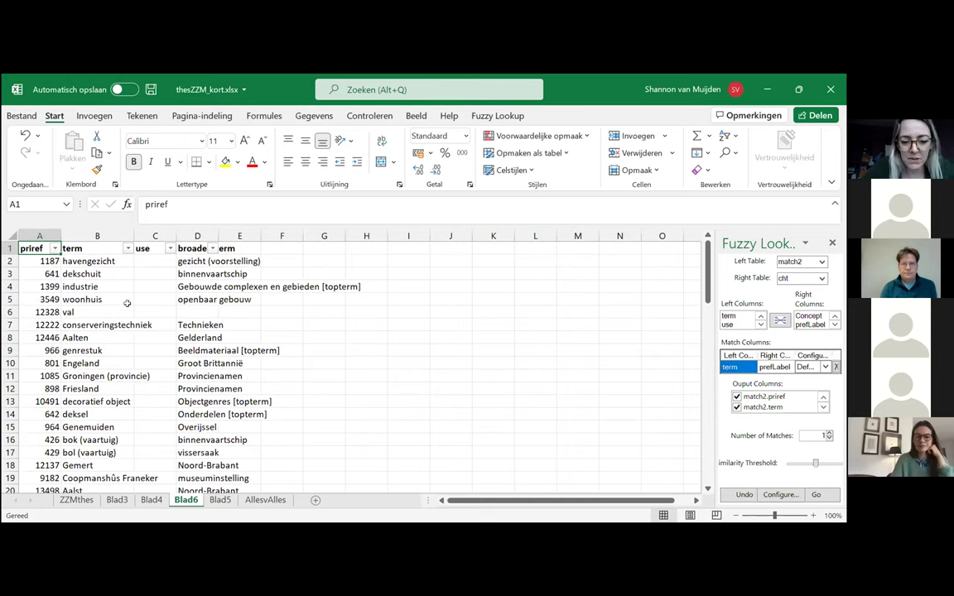
pyautogui.hotkey('ctrl', 'shift', 'End')
pyautogui.hotkey('ctrl', 't')
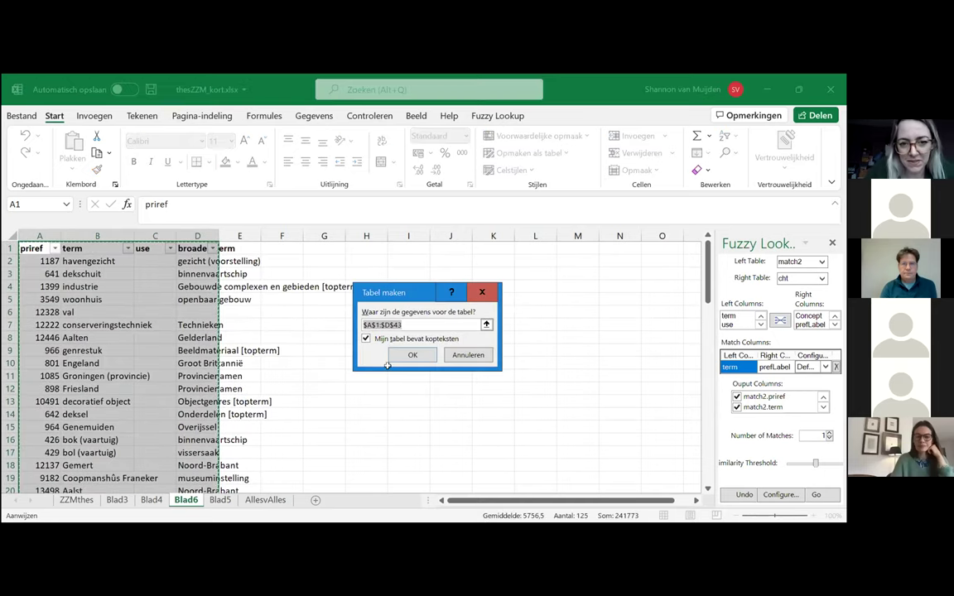
pyautogui.click(405, 353)
pyautogui.click(155, 337)
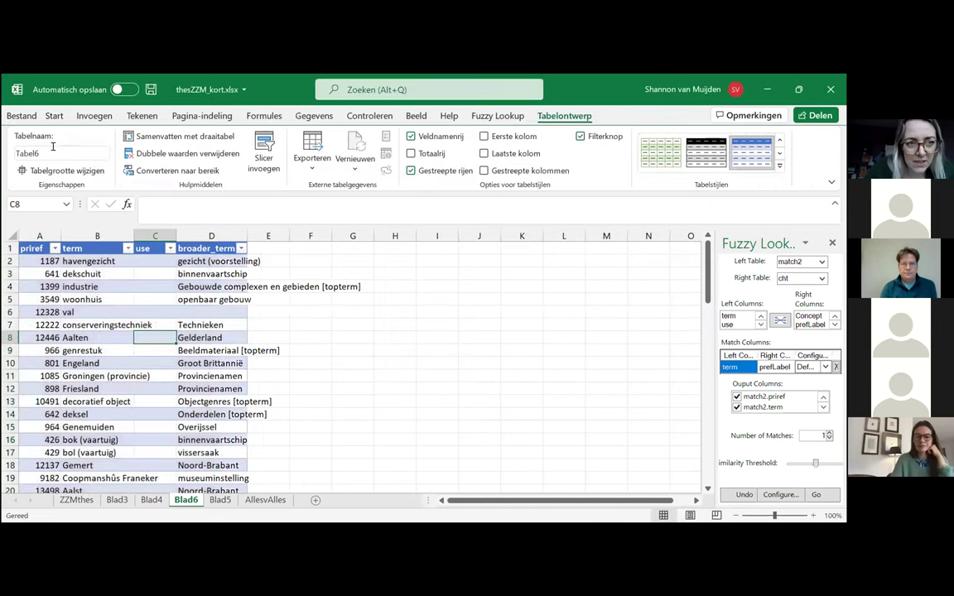
# Name the new table on Blad6 match3.
pyautogui.click(62, 154)
pyautogui.write('match3')
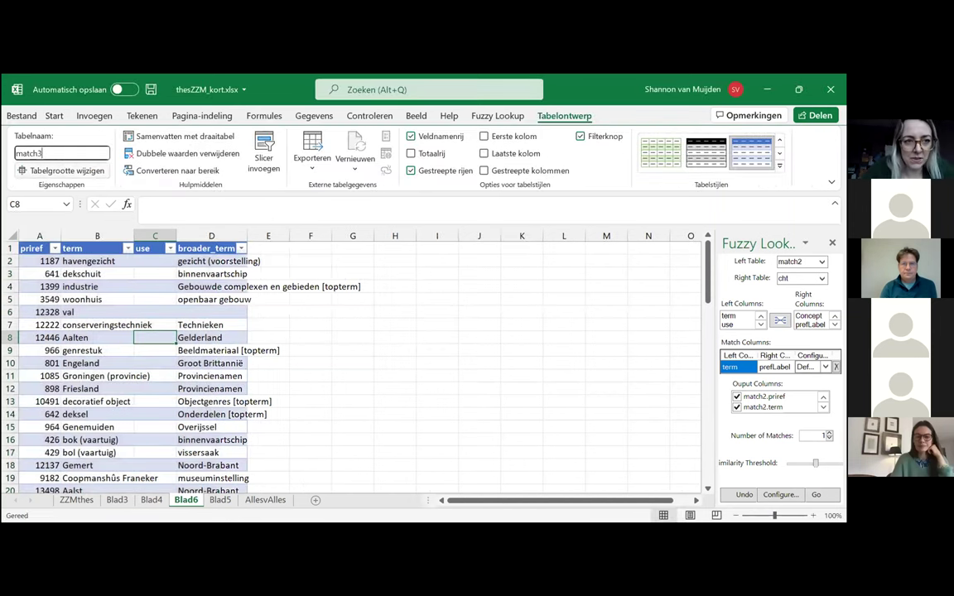
pyautogui.press('Return')
pyautogui.click(100, 273)
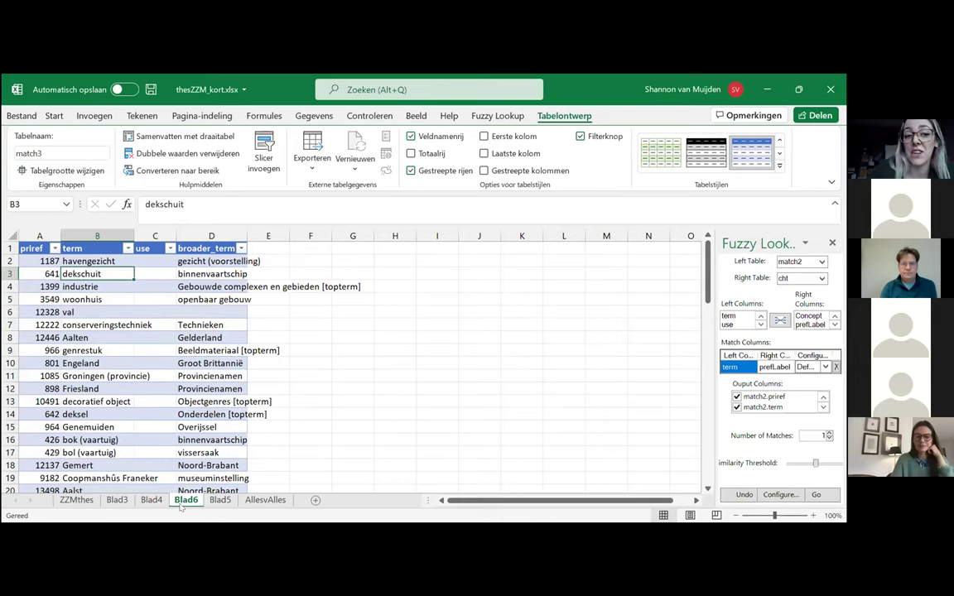
# Add a new sheet after Blad6 and set match3 as the left table of the Fuzzy Lookup, with A1 as output cell.
pyautogui.click(315, 501)
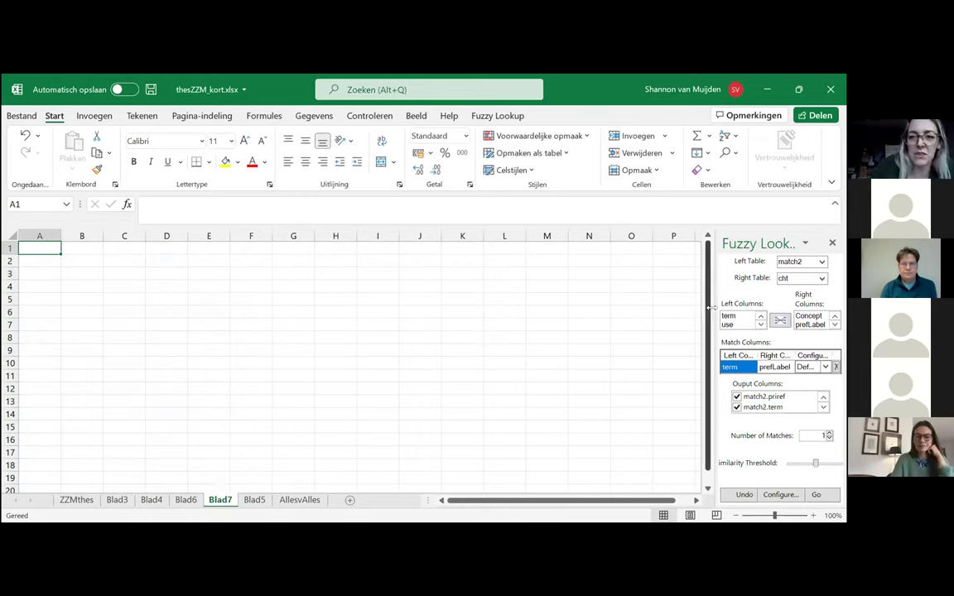
pyautogui.click(822, 261)
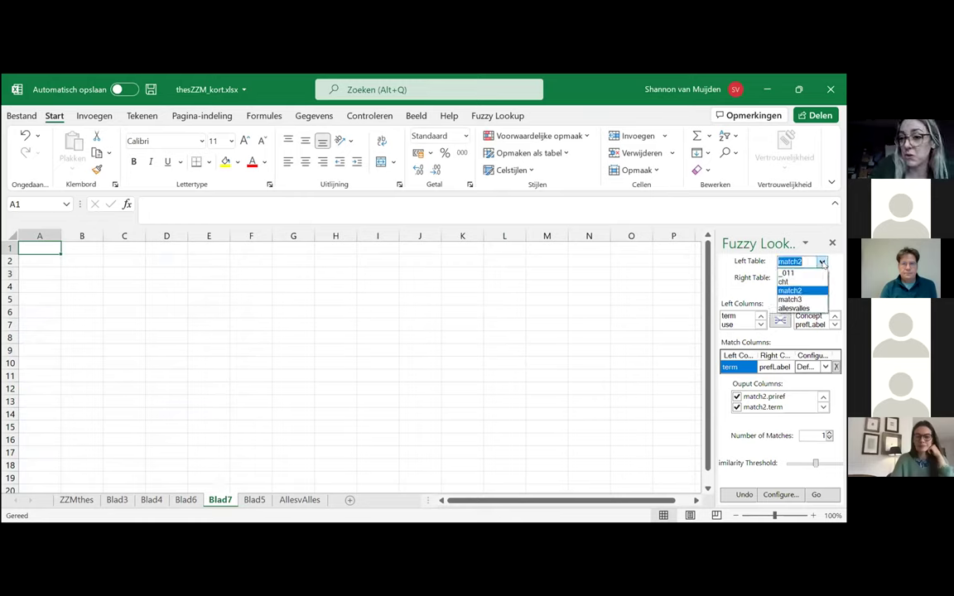
pyautogui.click(809, 300)
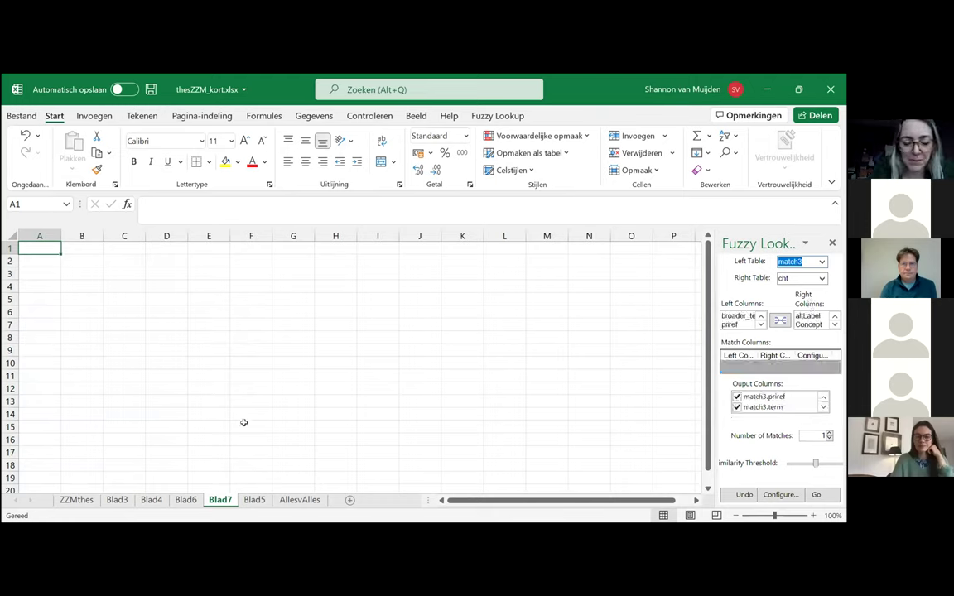
pyautogui.click(44, 252)
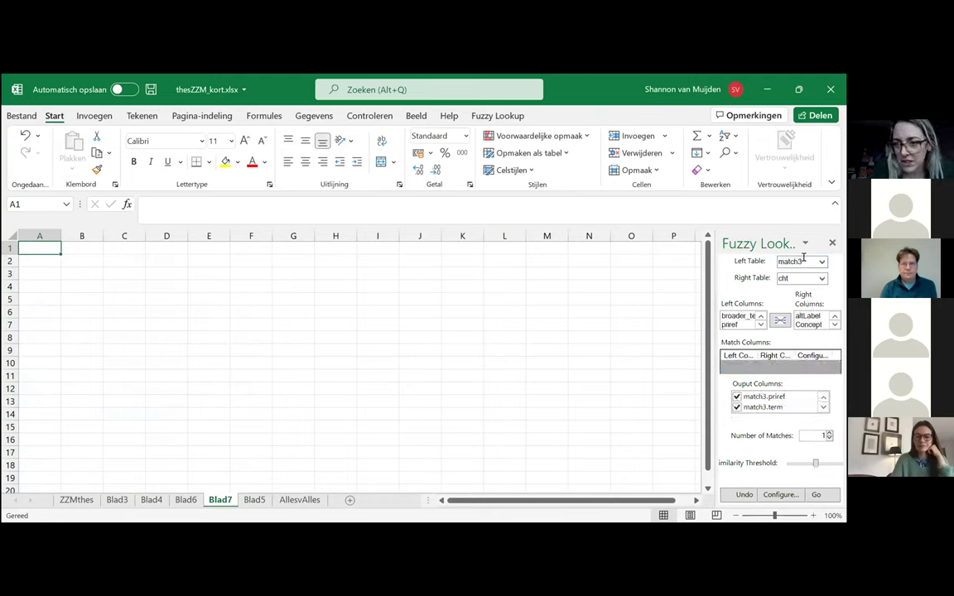
# Check the name of the table on sheet AllesvAlles and set allesvalles as the right table of the Fuzzy Lookup on Blad7.
pyautogui.click(299, 499)
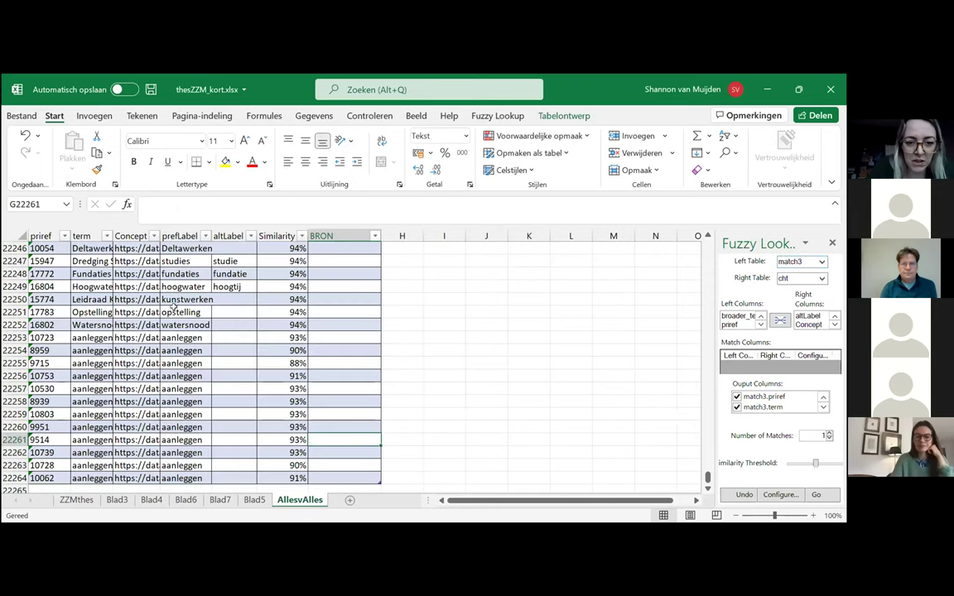
pyautogui.click(120, 323)
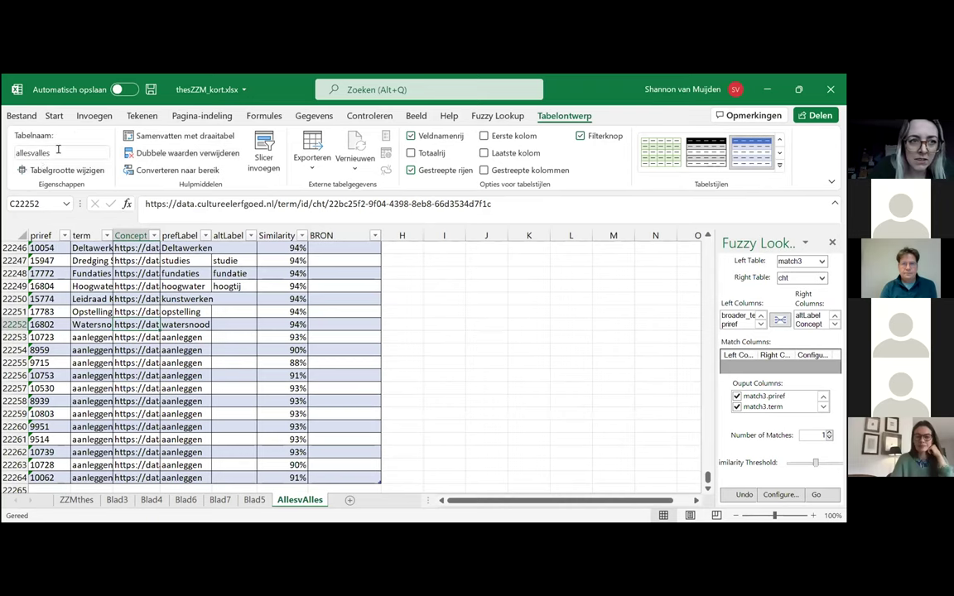
pyautogui.click(254, 500)
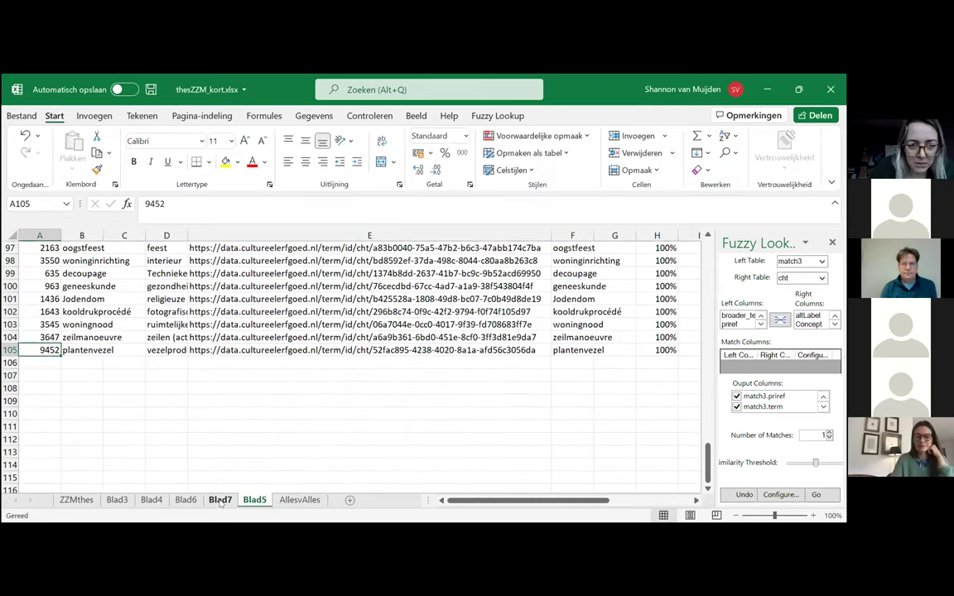
pyautogui.click(220, 500)
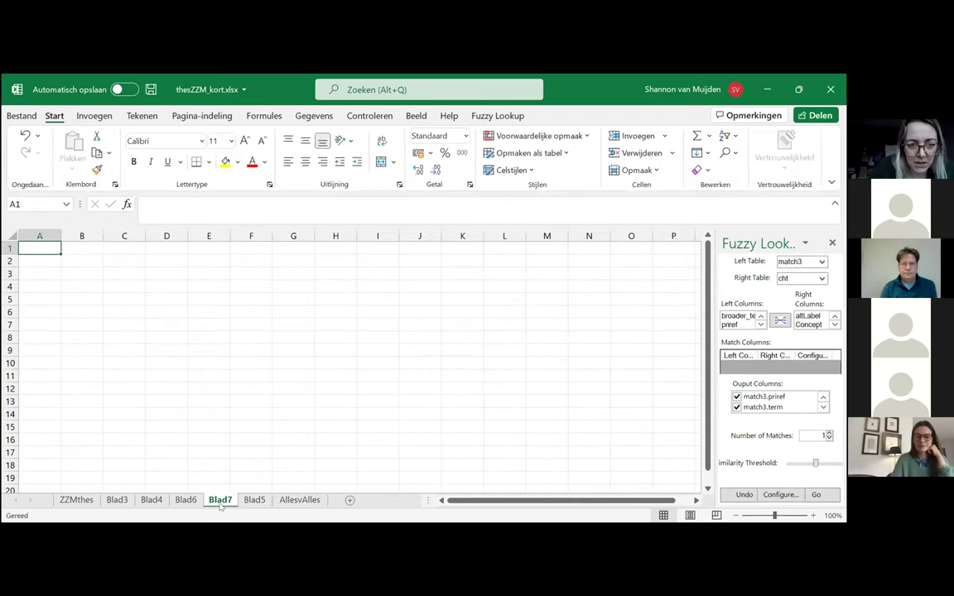
pyautogui.click(823, 278)
pyautogui.click(793, 324)
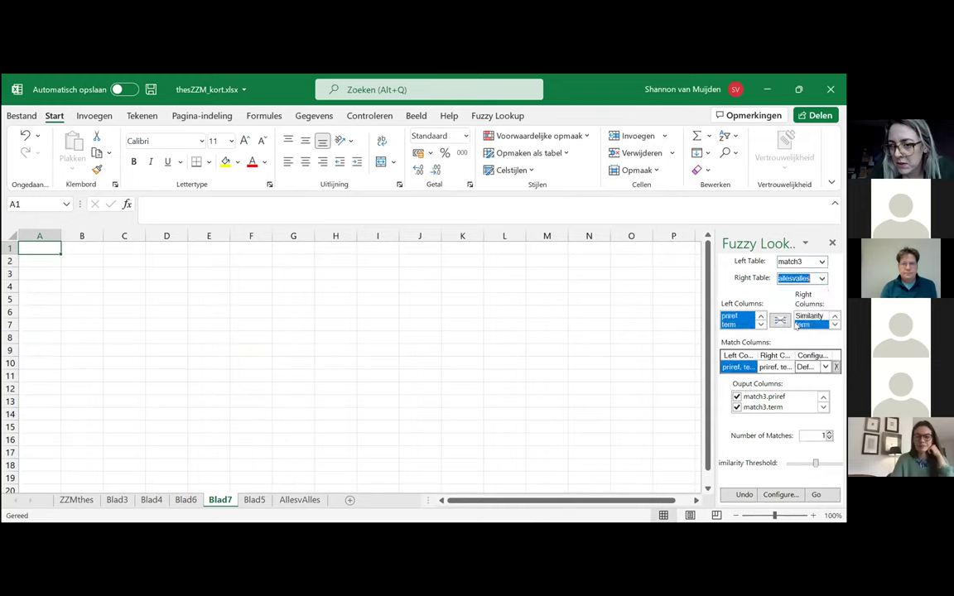
# Reduce the left match columns to term alone and run the Fuzzy Lookup into Blad7.
pyautogui.click(743, 325)
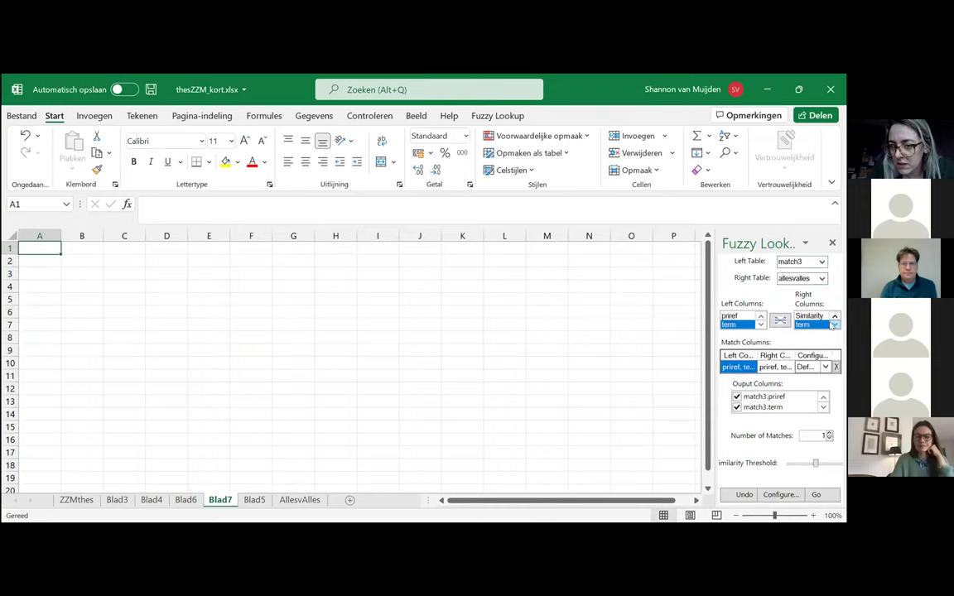
pyautogui.click(781, 321)
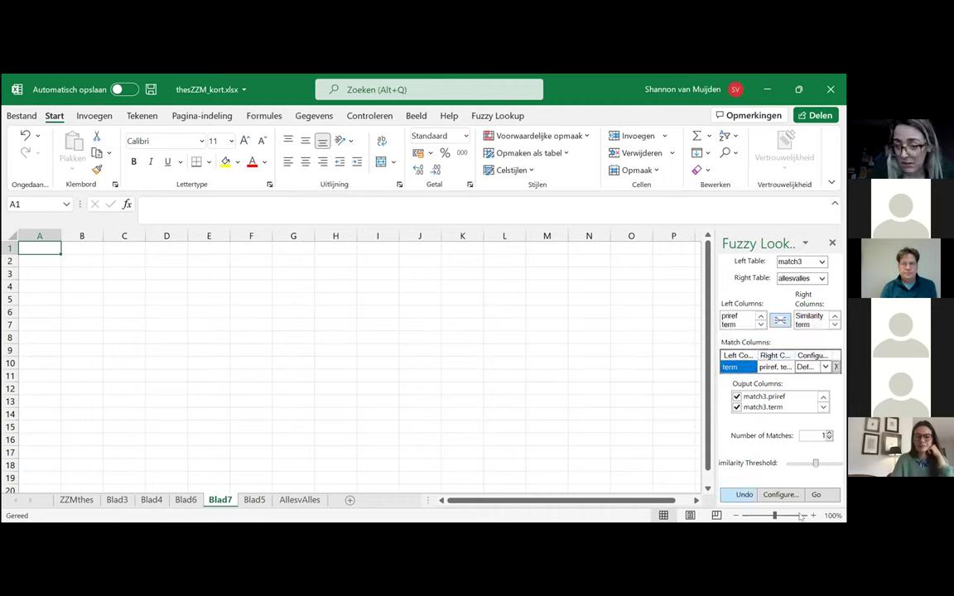
pyautogui.click(817, 494)
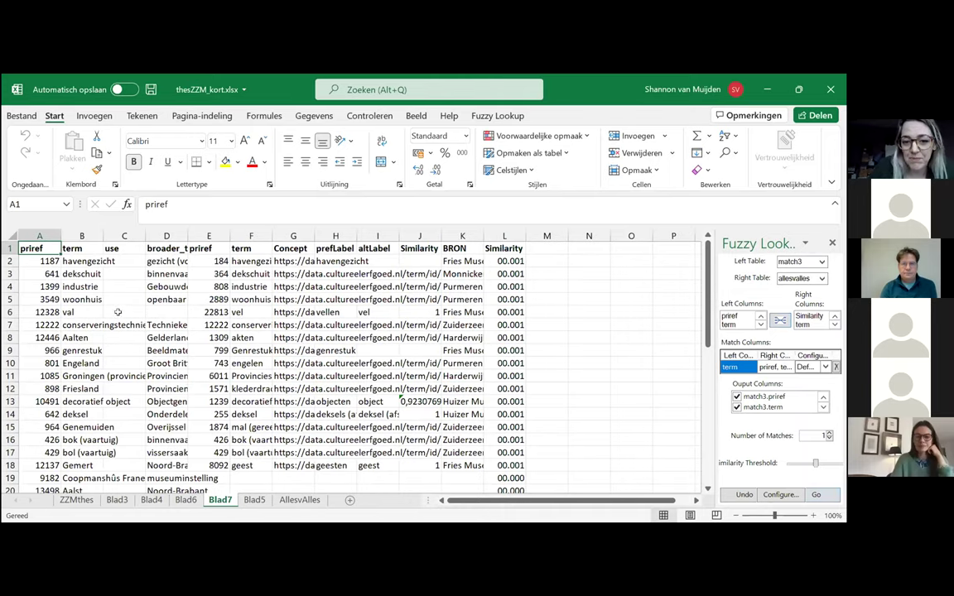
# Add filters to the header row of Blad7 and format the last Similarity column as percentages.
pyautogui.click(10, 248)
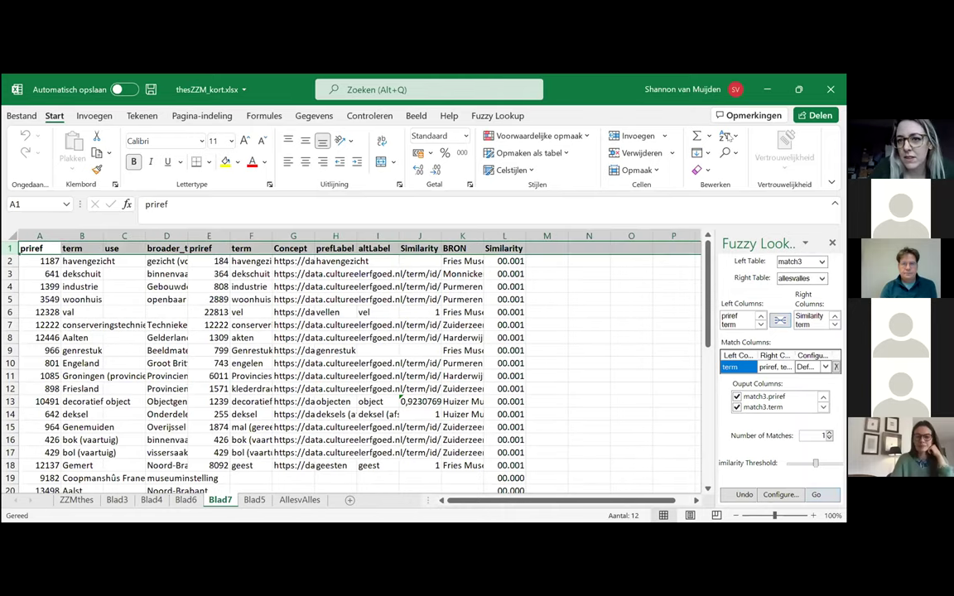
pyautogui.click(727, 138)
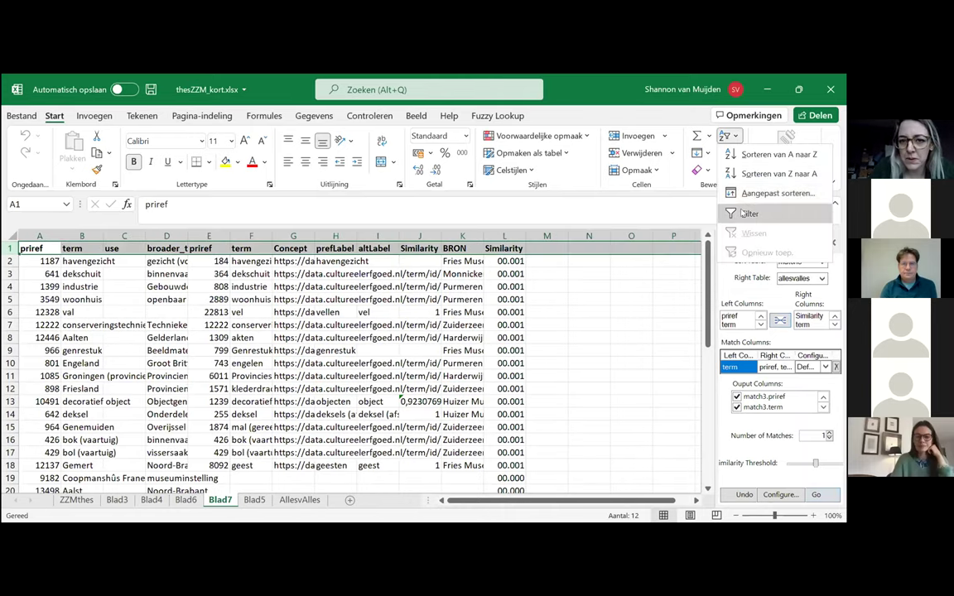
pyautogui.click(743, 213)
pyautogui.click(504, 236)
pyautogui.hotkey('ctrl', 'shift', '5')
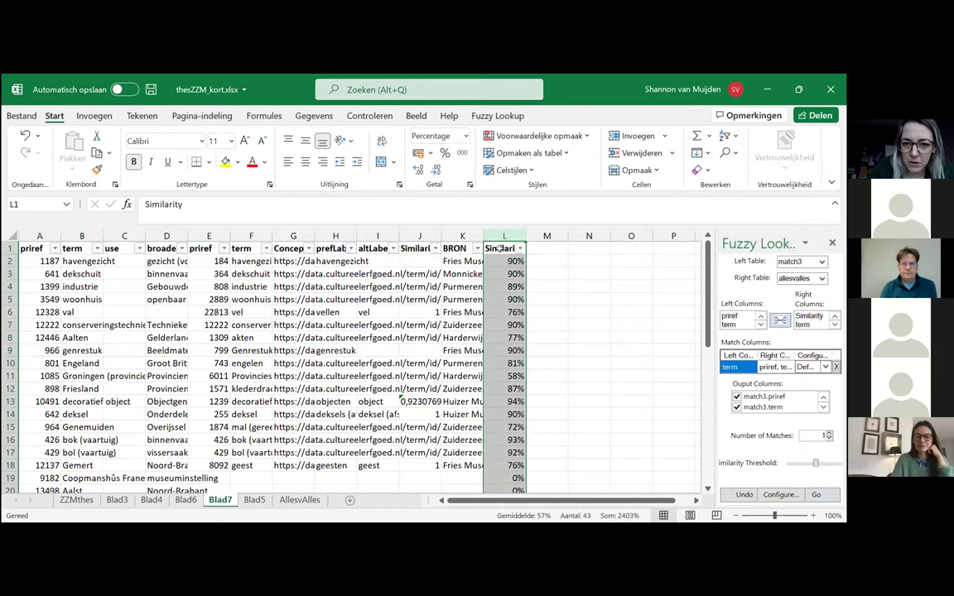
# Sort the Blad7 results by the last Similarity column from high to low.
pyautogui.click(502, 261)
pyautogui.click(520, 249)
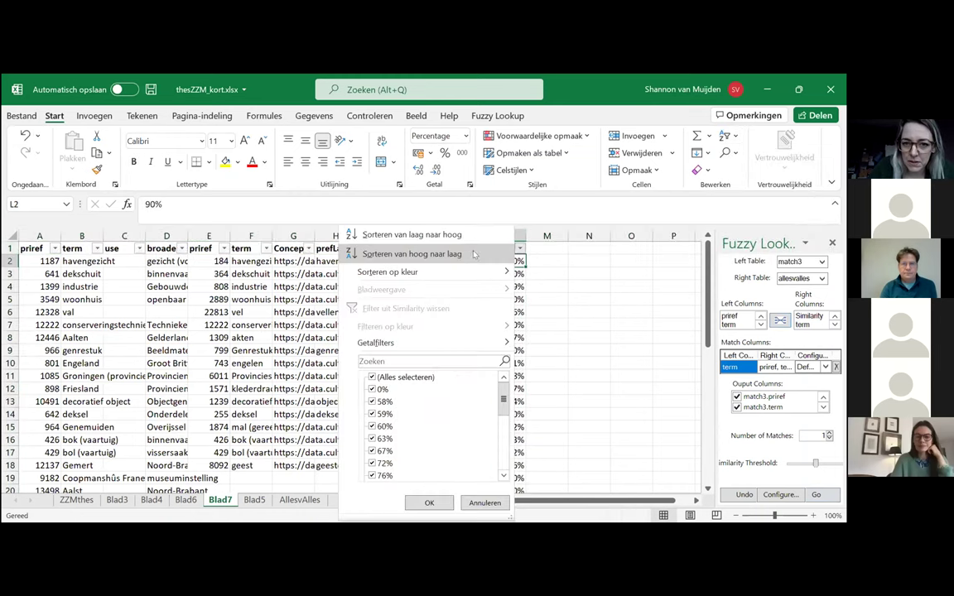
pyautogui.click(474, 254)
pyautogui.scroll(-1, 516, 270)
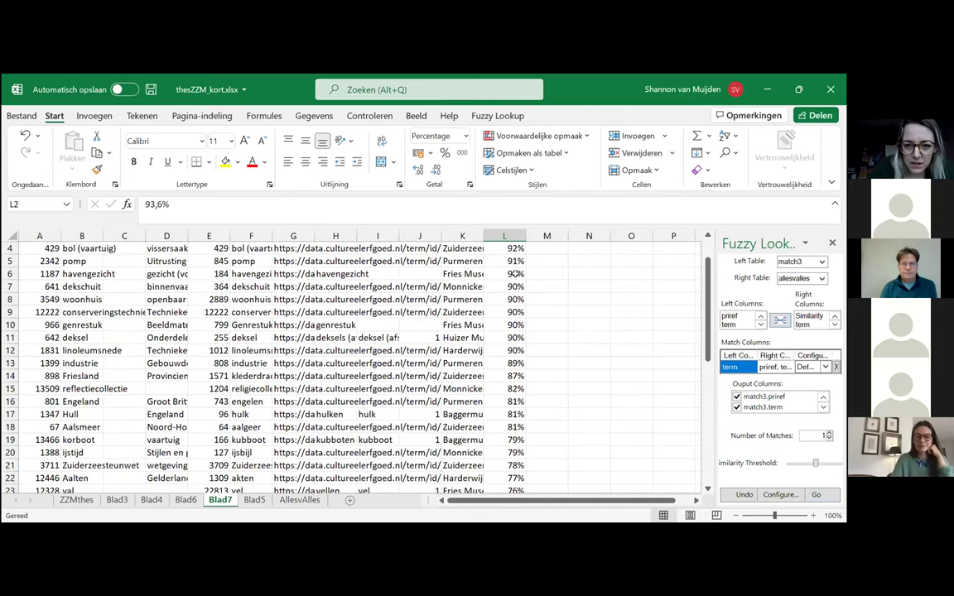
pyautogui.scroll(1, 464, 265)
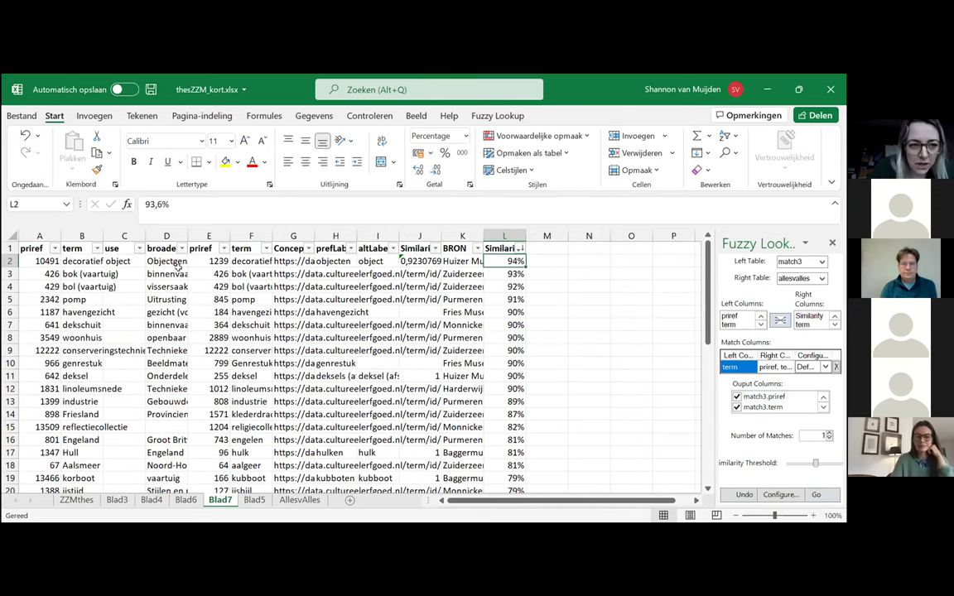
# Widen both term columns on Blad7 to show the full terms.
pyautogui.click(83, 261)
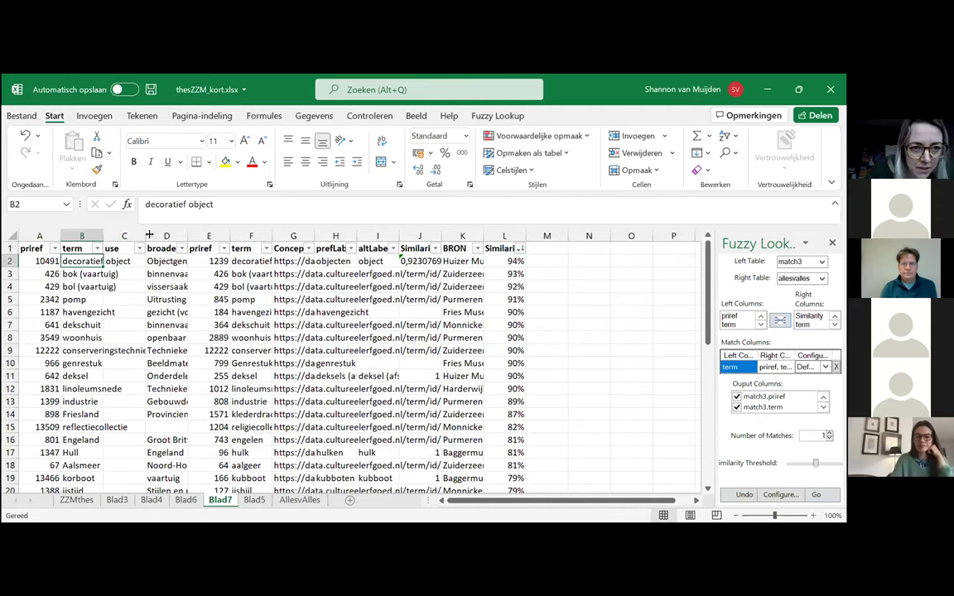
pyautogui.moveTo(103, 235); pyautogui.dragTo(149, 235)
pyautogui.click(312, 262)
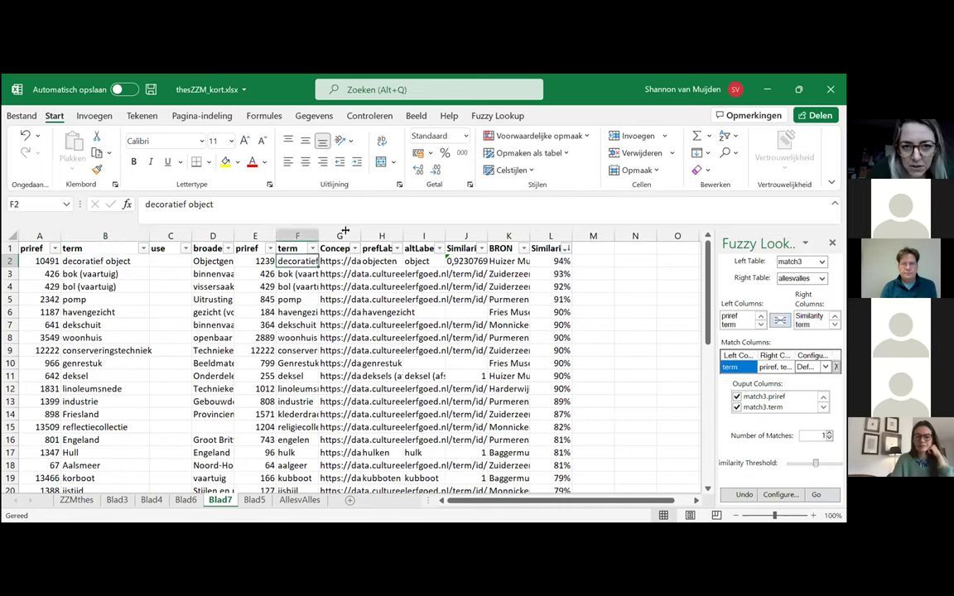
pyautogui.moveTo(318, 236); pyautogui.dragTo(350, 235)
# Compare the terms, labels and similarity scores of the highest-ranked matches, from decoratief object to bol (vaartuig).
pyautogui.click(411, 262)
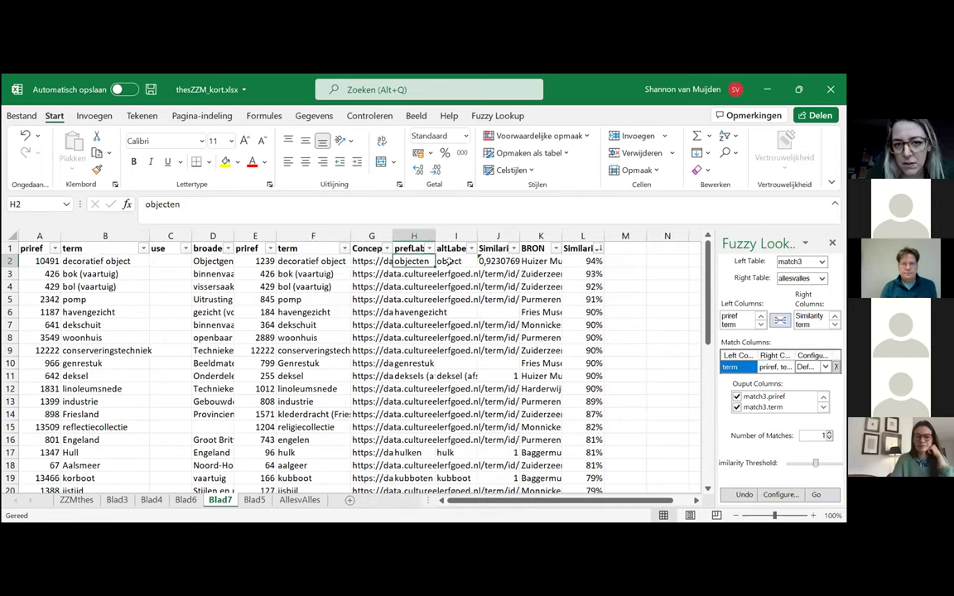
pyautogui.click(448, 261)
pyautogui.click(412, 262)
pyautogui.click(448, 261)
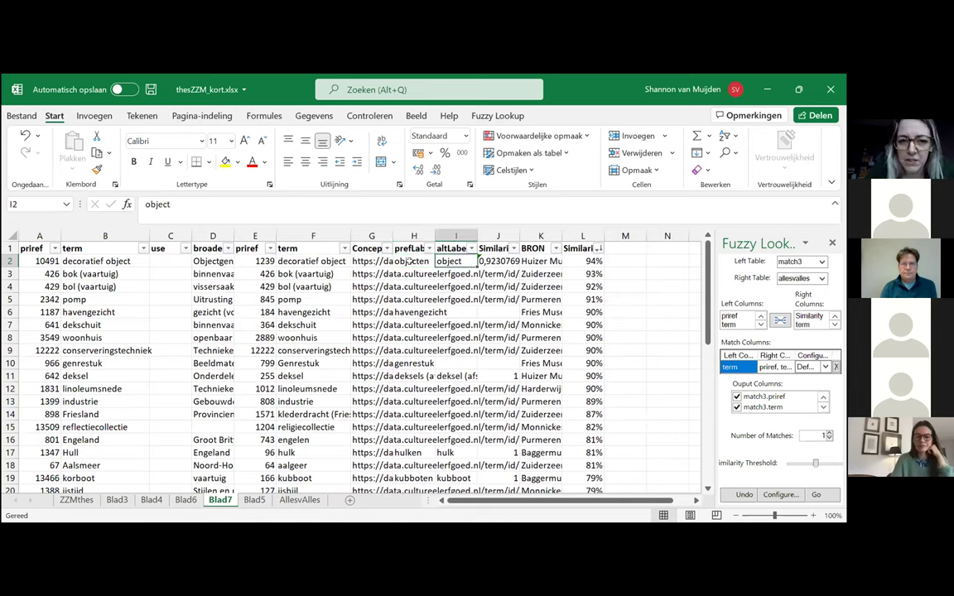
pyautogui.click(409, 262)
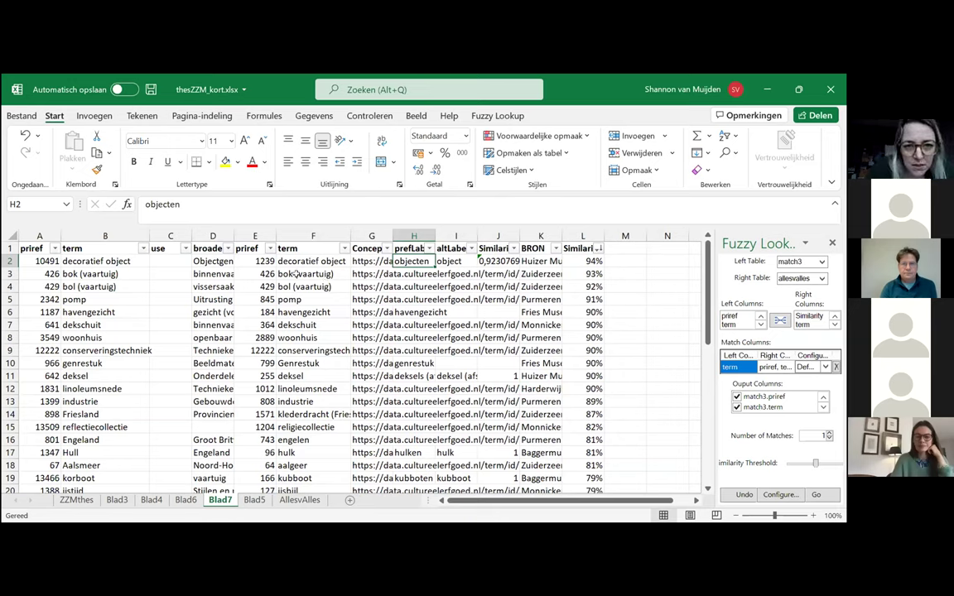
pyautogui.click(296, 273)
pyautogui.press('Left')
pyautogui.press('Left')
pyautogui.press('Left')
pyautogui.press('Left')
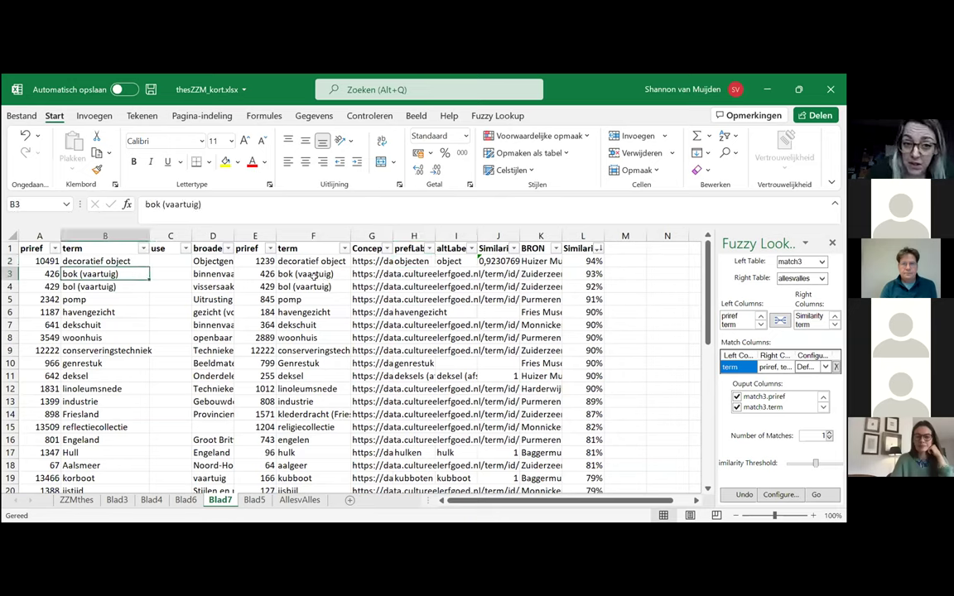
pyautogui.click(315, 277)
pyautogui.press('Left')
pyautogui.press('Left')
pyautogui.press('Left')
pyautogui.press('Left')
pyautogui.press('Down')
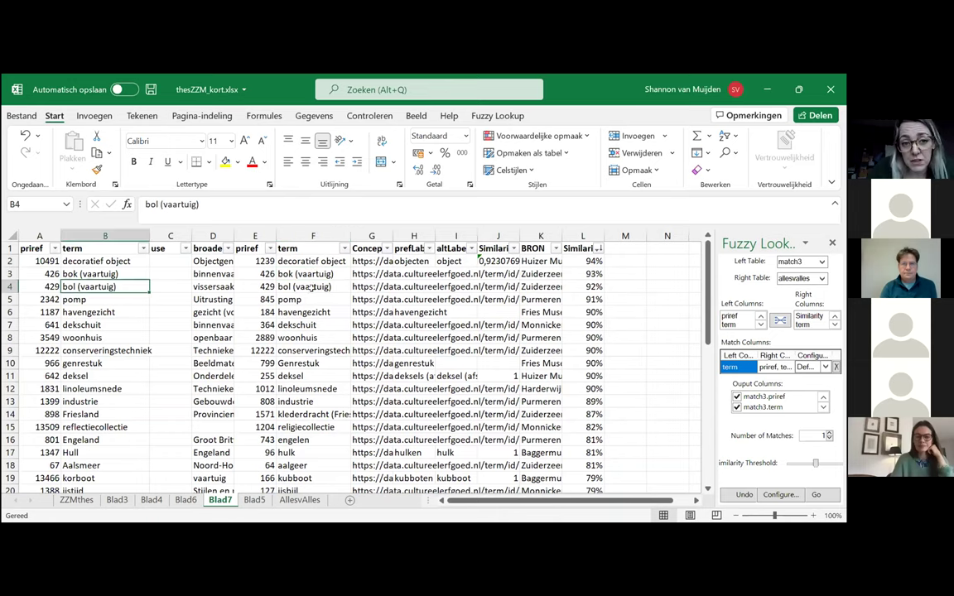
pyautogui.click(312, 288)
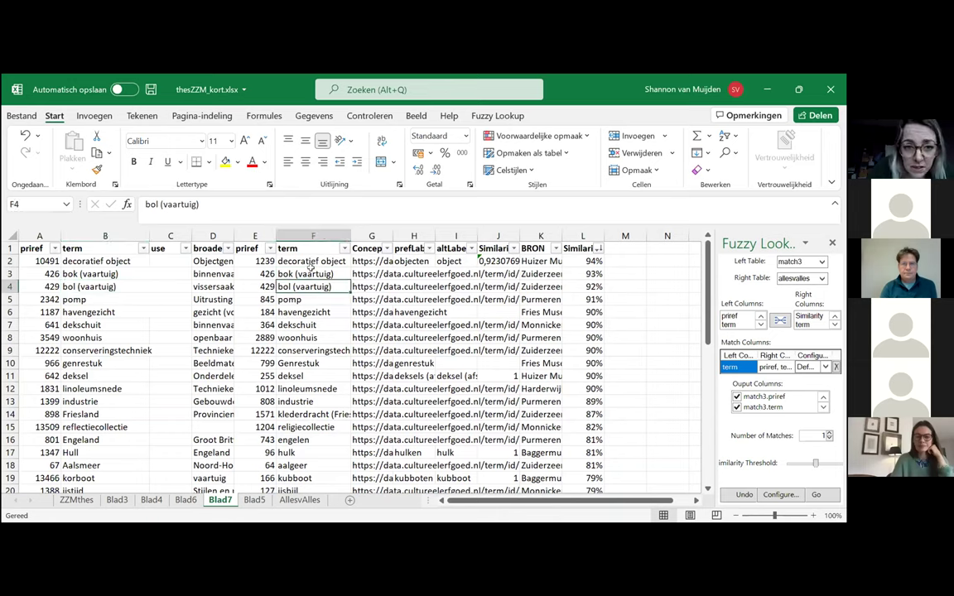
pyautogui.moveTo(307, 273); pyautogui.dragTo(336, 287)
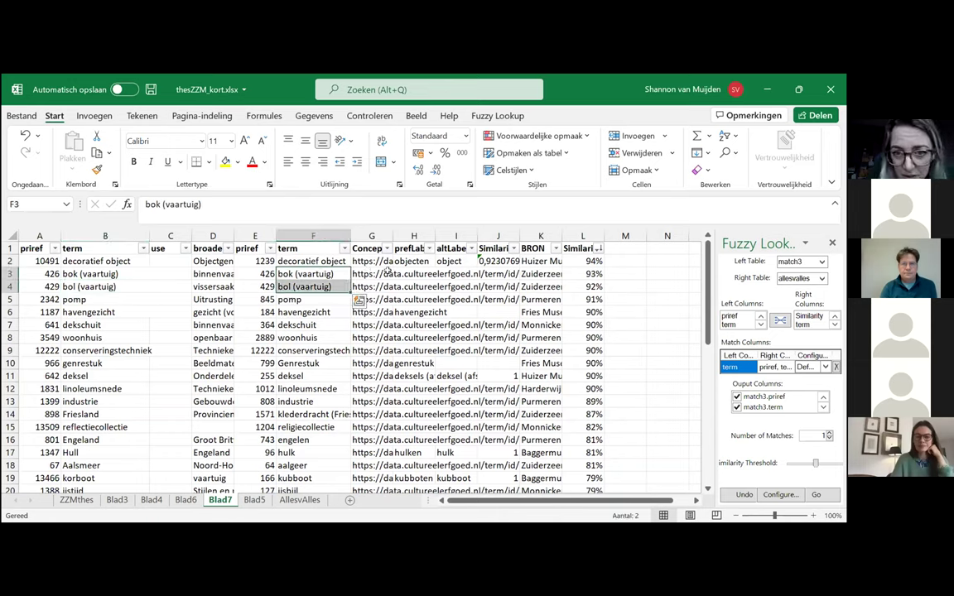
pyautogui.click(512, 261)
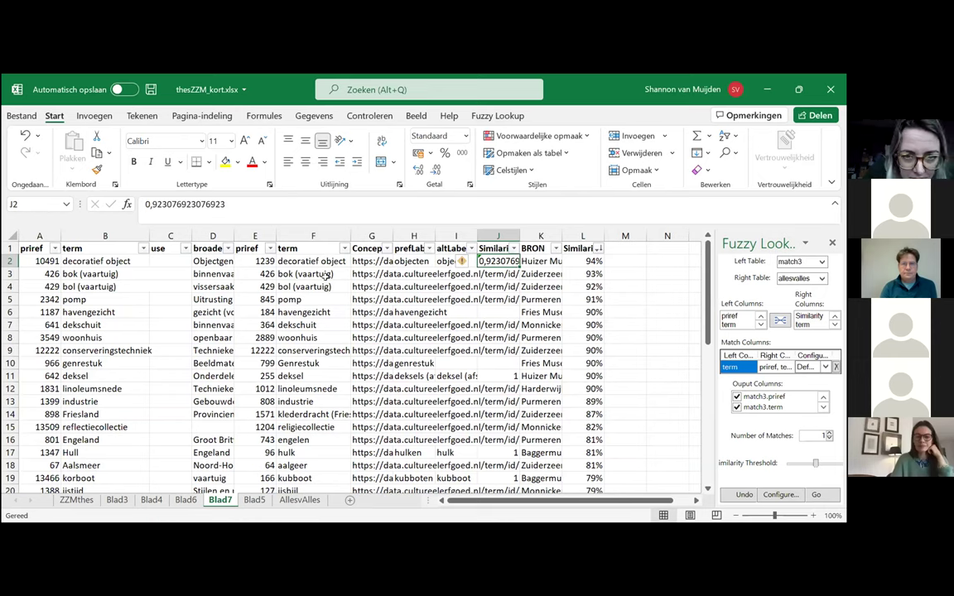
pyautogui.click(306, 274)
pyautogui.click(414, 274)
pyautogui.click(569, 274)
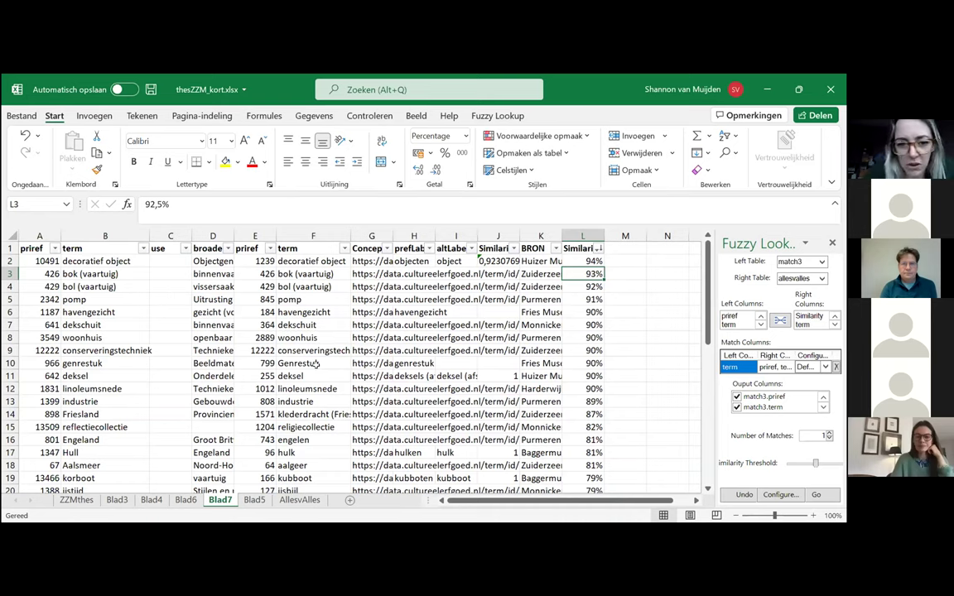
# Examine the lower-scoring matches, their Concept links and the 0% terms at the end of the Blad7 results.
pyautogui.scroll(-8, 147, 345)
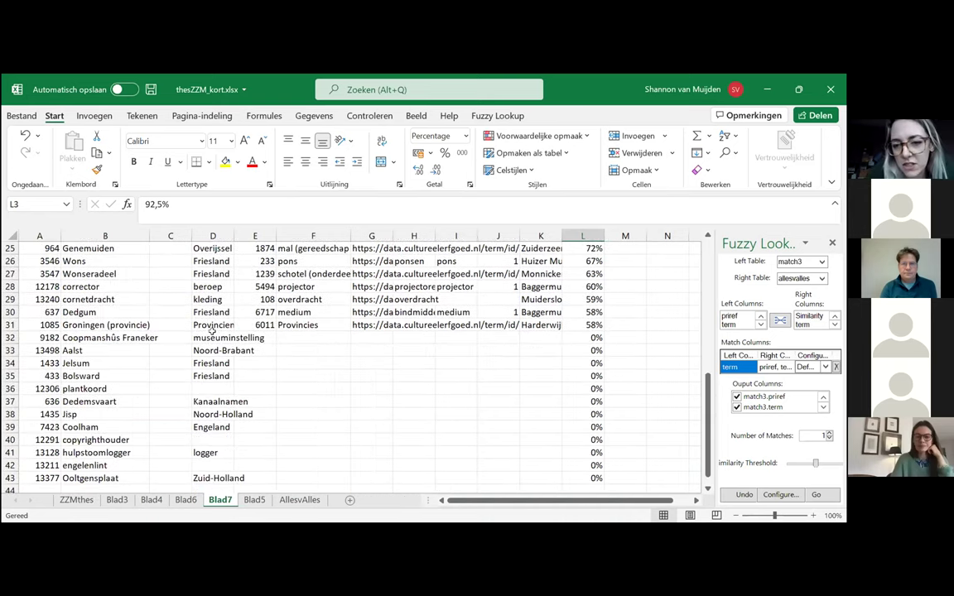
pyautogui.scroll(8, 245, 330)
pyautogui.scroll(-6, 245, 339)
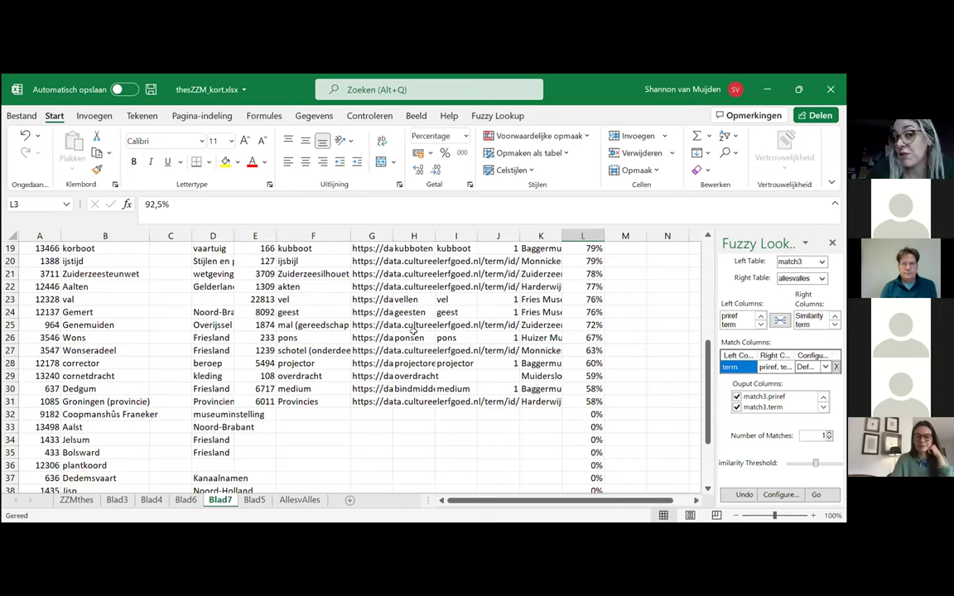
pyautogui.click(378, 312)
pyautogui.scroll(-4, 372, 361)
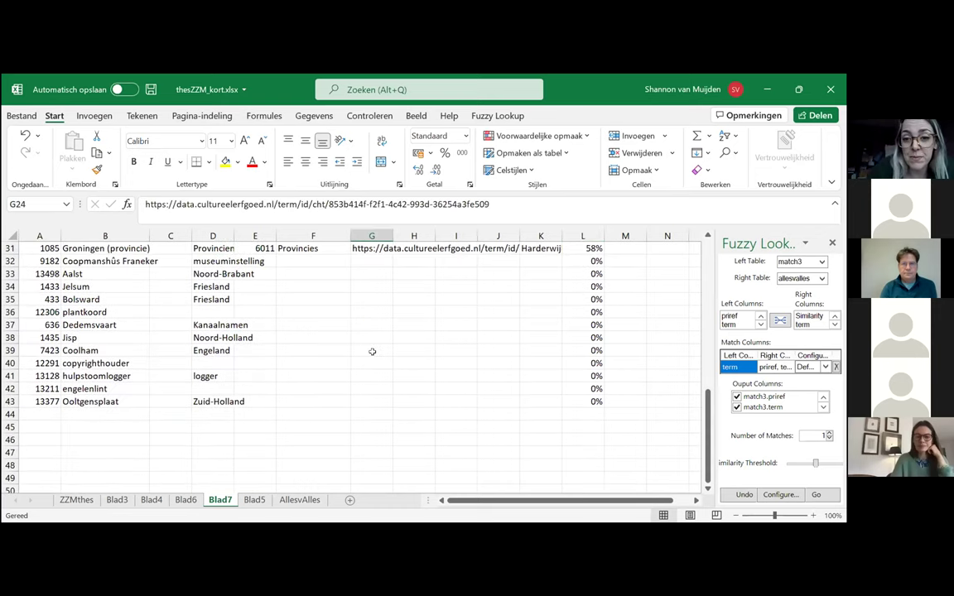
pyautogui.scroll(1, 462, 287)
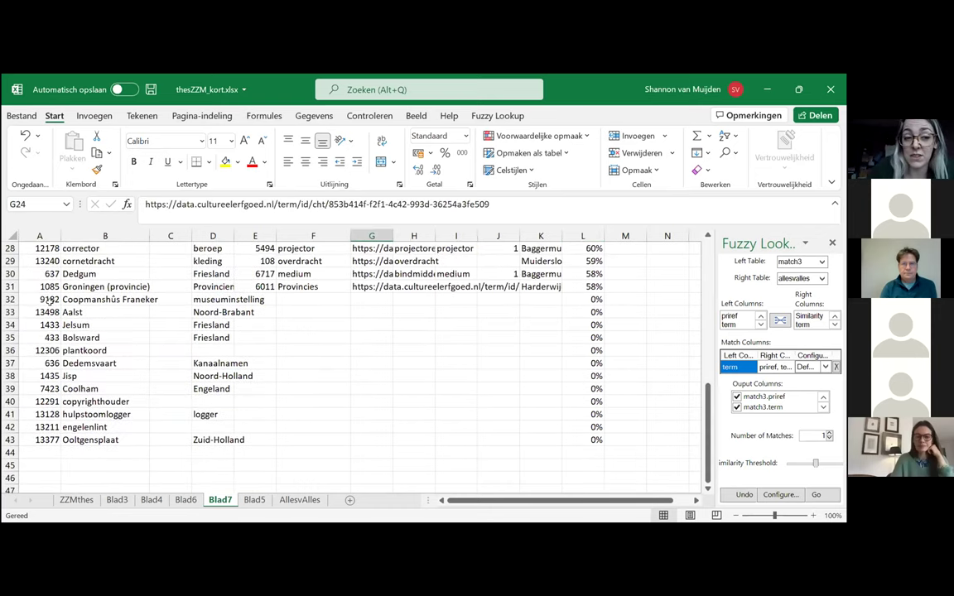
pyautogui.moveTo(41, 298); pyautogui.dragTo(598, 439)
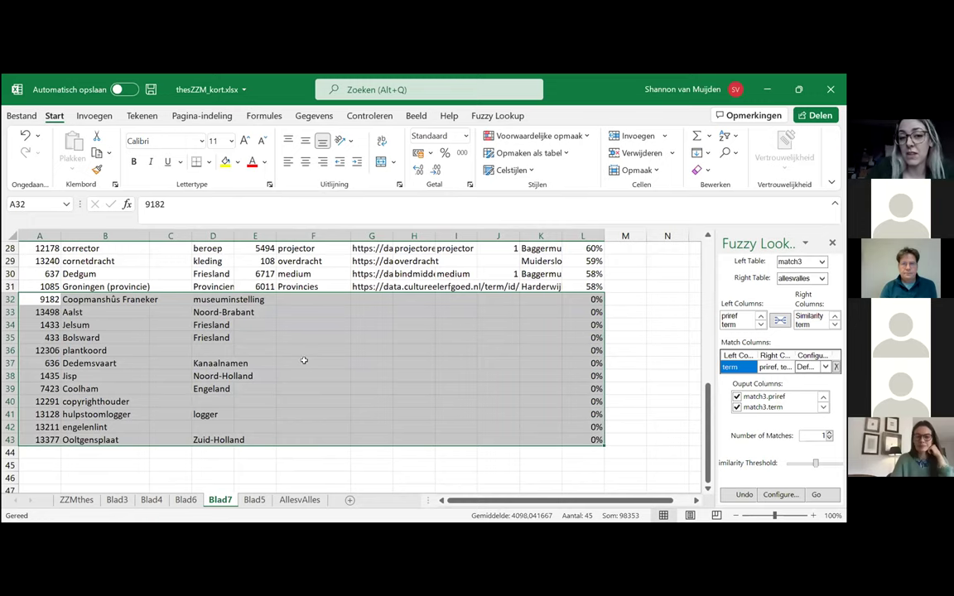
pyautogui.click(248, 376)
pyautogui.scroll(2, 378, 331)
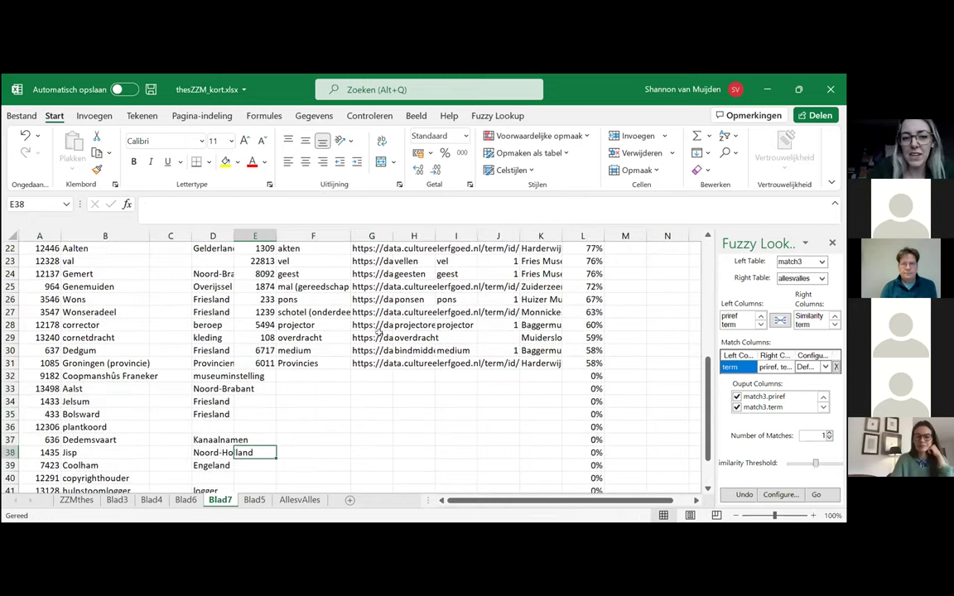
pyautogui.moveTo(373, 363); pyautogui.dragTo(372, 313)
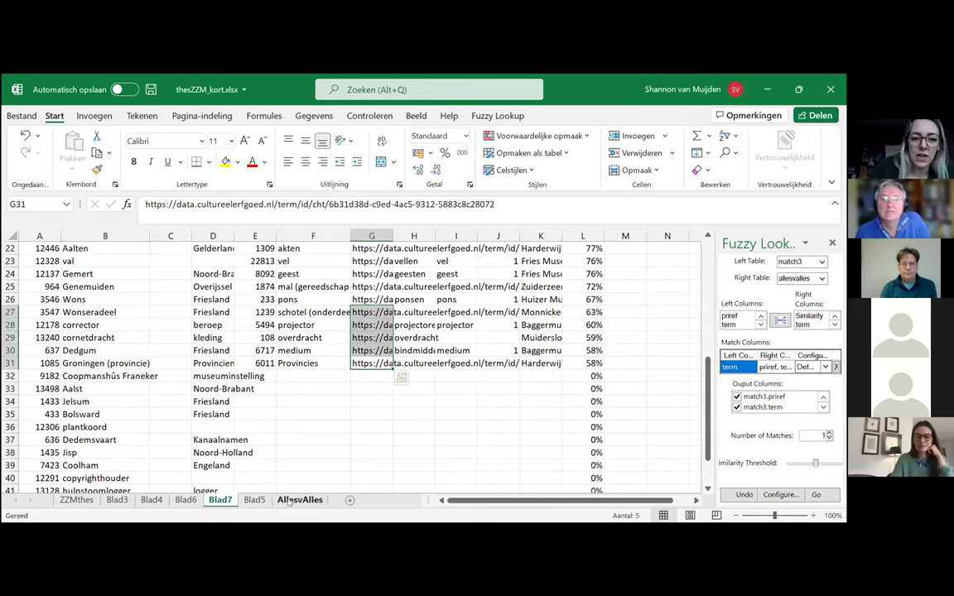
# Examine the Concept URIs of the collected 100% matches from the start of the list on Blad5.
pyautogui.click(254, 500)
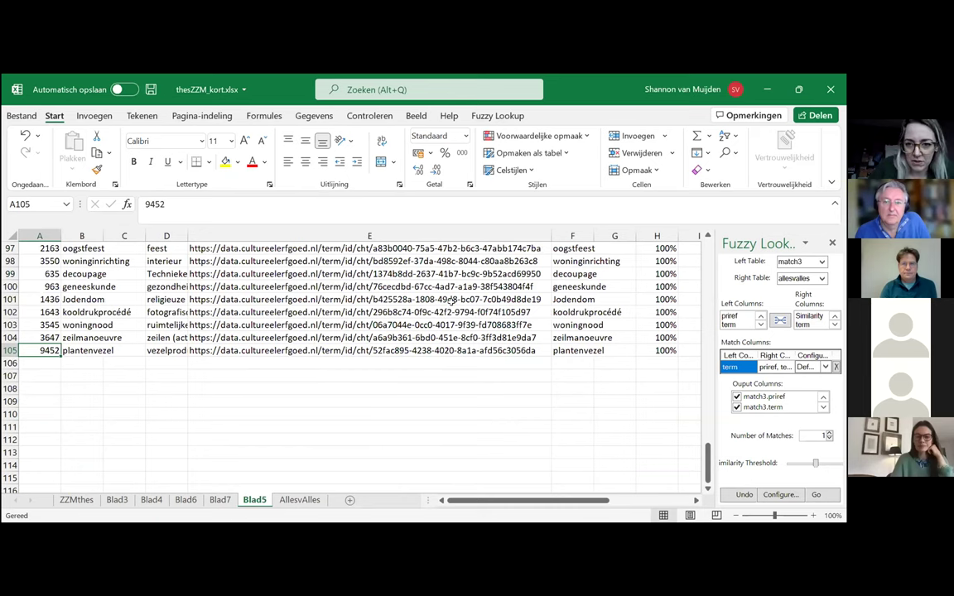
pyautogui.scroll(20, 451, 300)
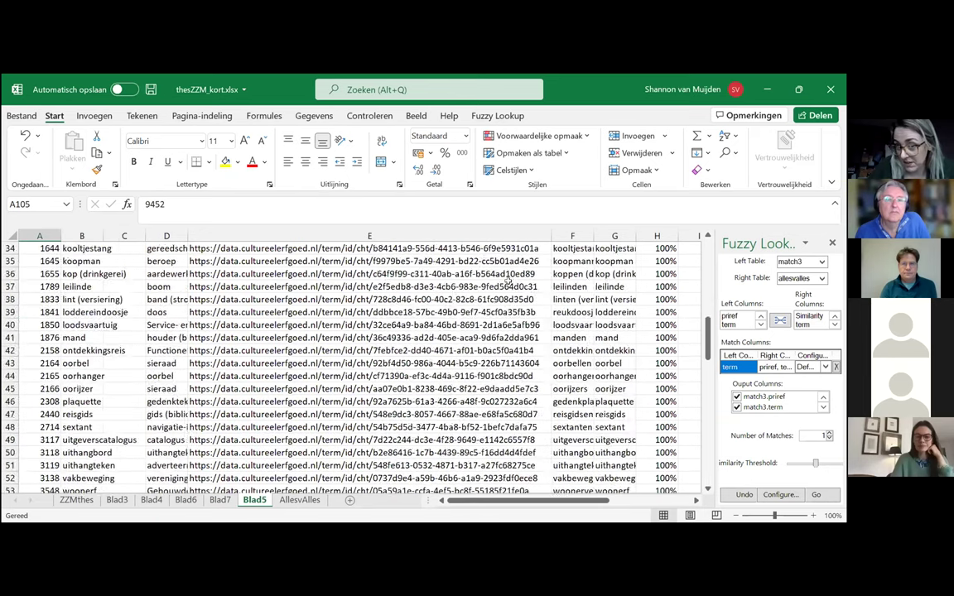
pyautogui.scroll(11, 508, 282)
pyautogui.moveTo(249, 261); pyautogui.dragTo(232, 401)
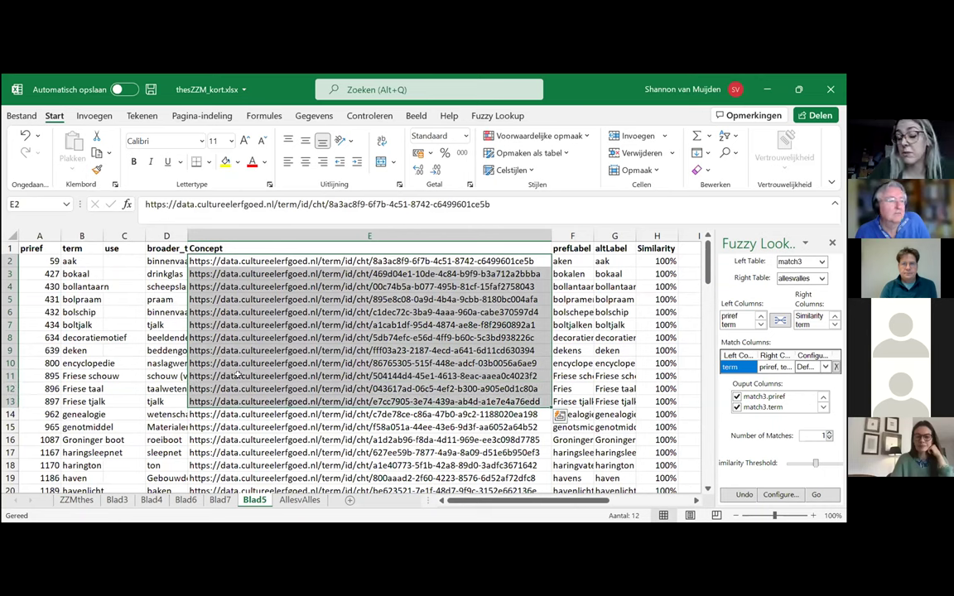
pyautogui.click(276, 325)
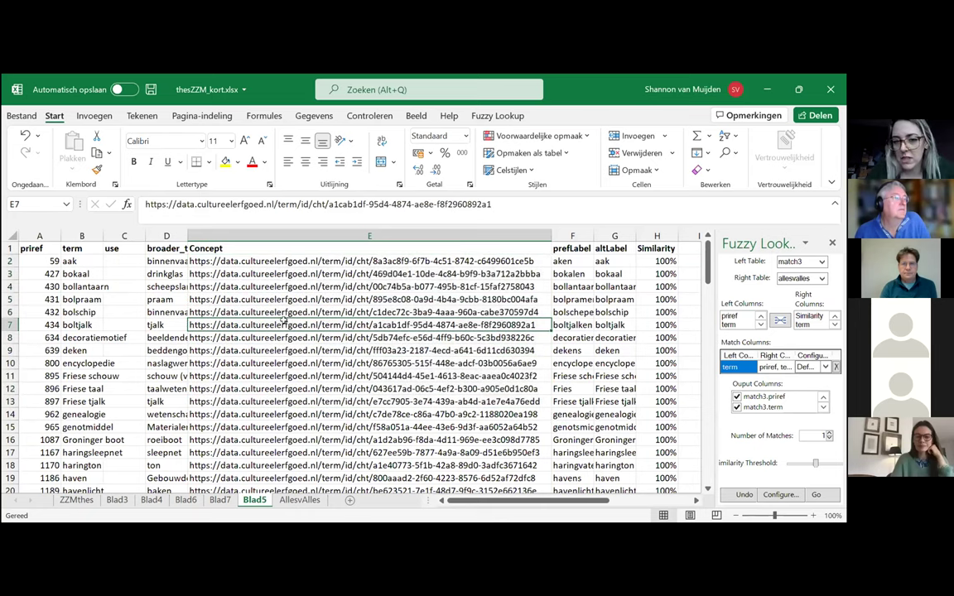
pyautogui.moveTo(284, 320); pyautogui.dragTo(292, 402)
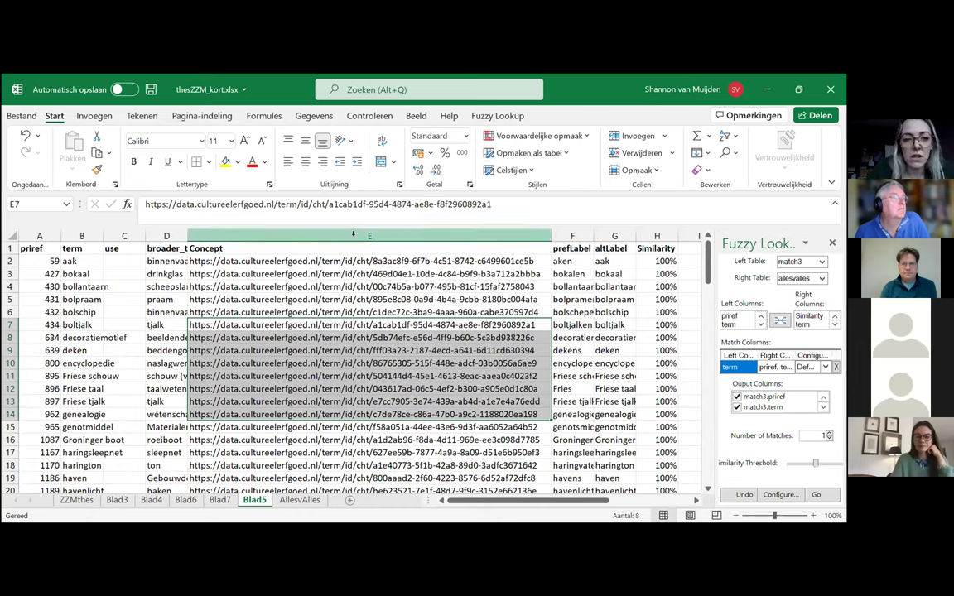
pyautogui.moveTo(315, 261); pyautogui.dragTo(346, 316)
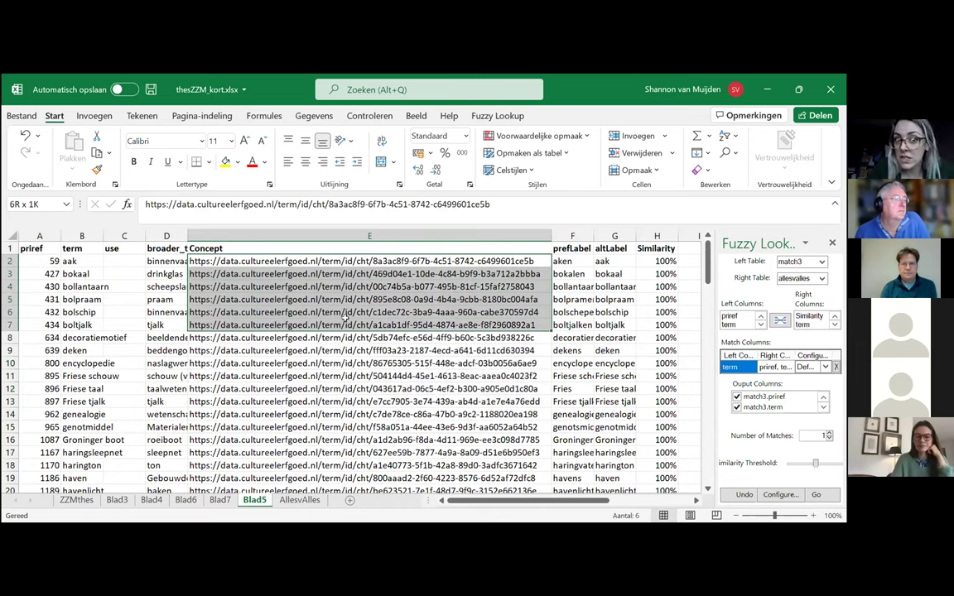
pyautogui.click(330, 333)
pyautogui.moveTo(329, 326); pyautogui.dragTo(331, 350)
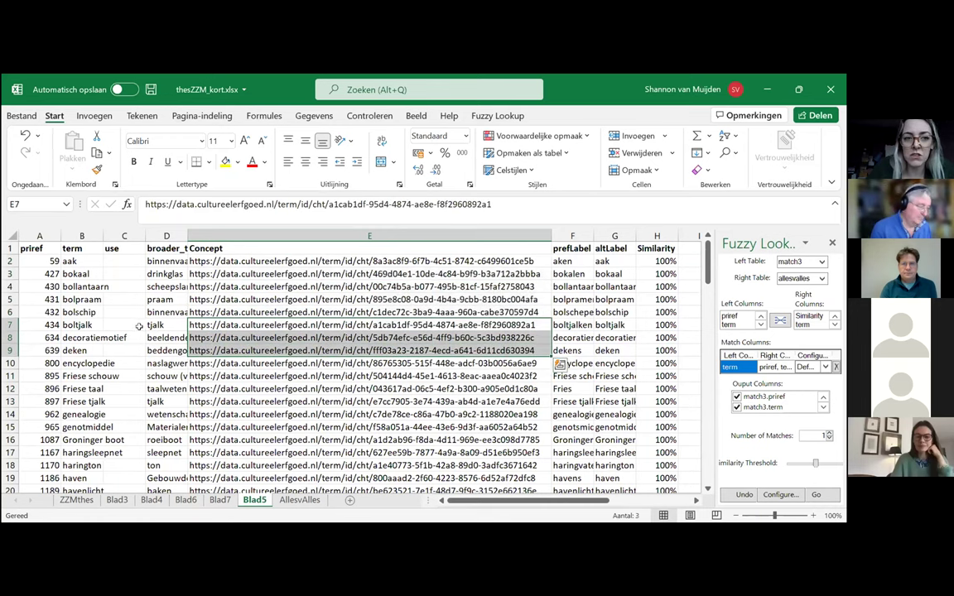
pyautogui.click(204, 320)
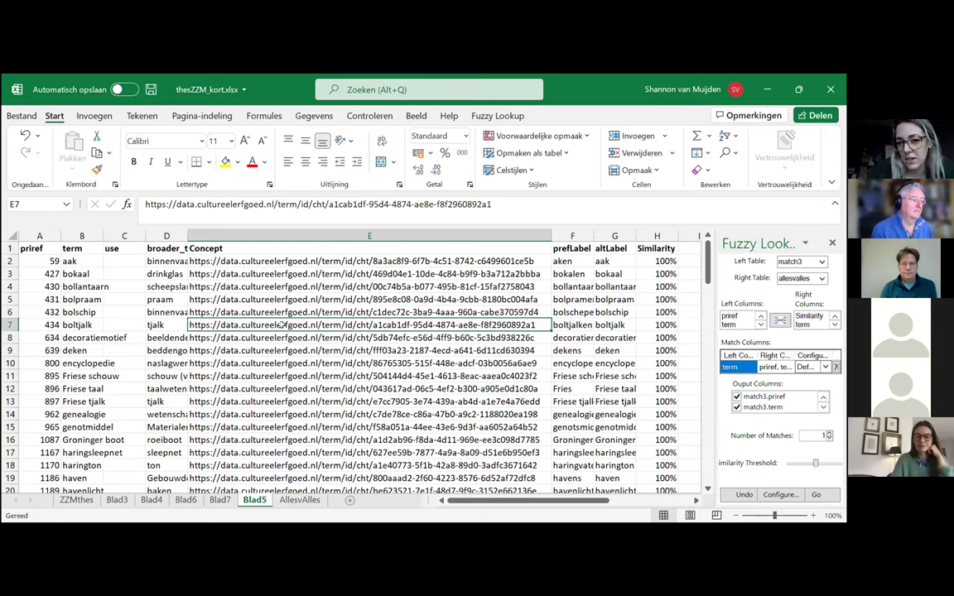
pyautogui.moveTo(257, 261); pyautogui.dragTo(309, 416)
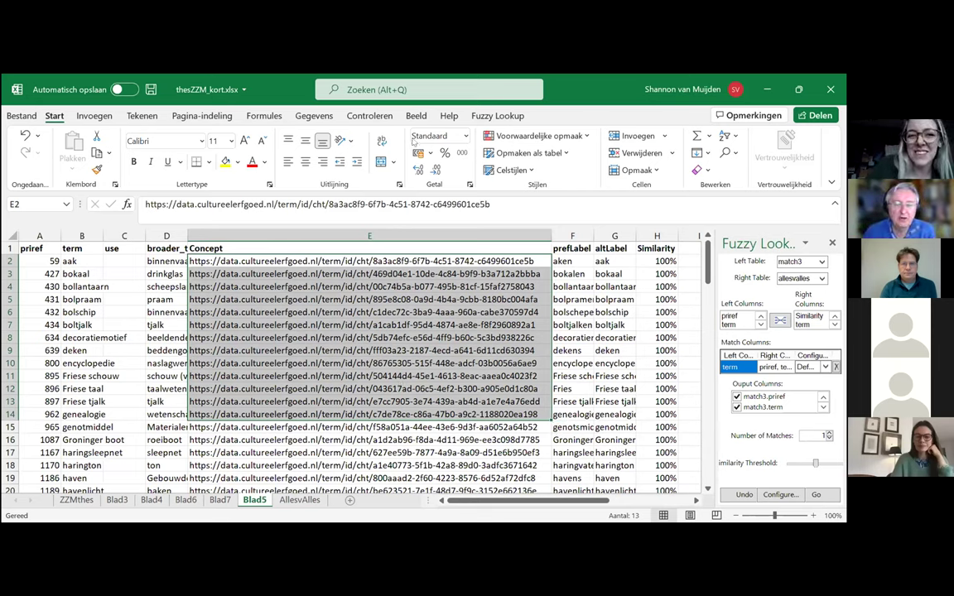
pyautogui.hotkey('alt', 'Tab')
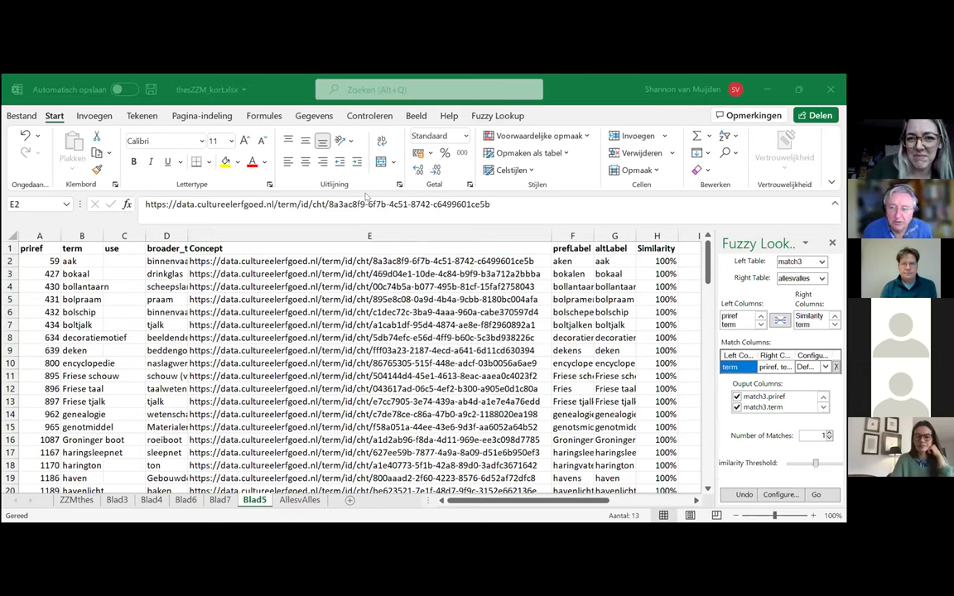
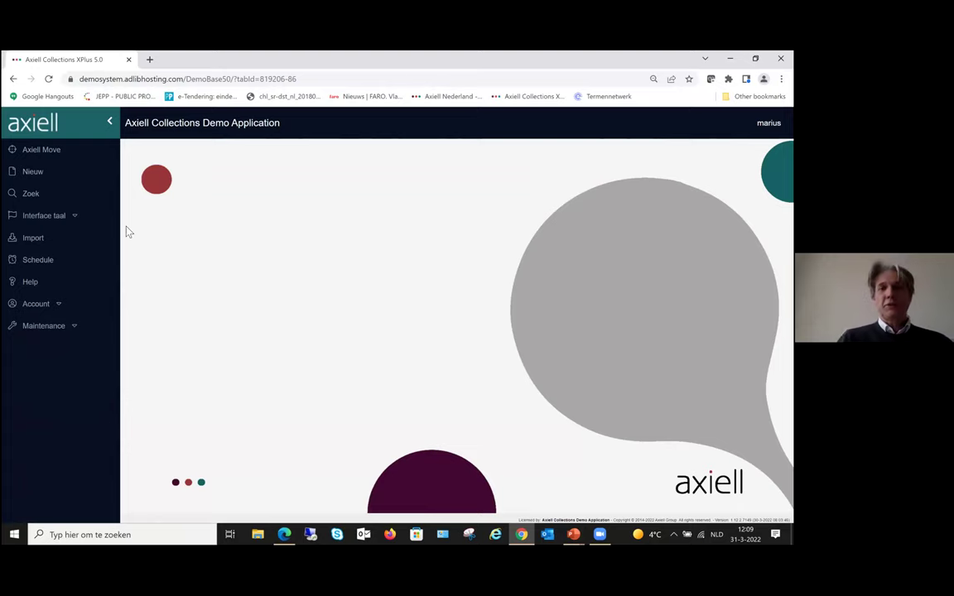
pyautogui.click(31, 195)
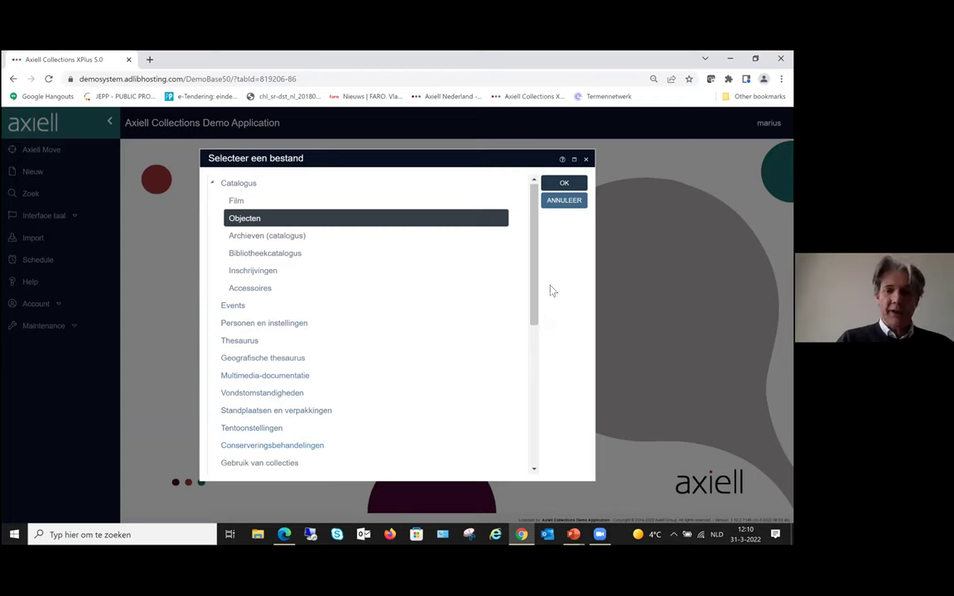
pyautogui.scroll(-2, 530, 334)
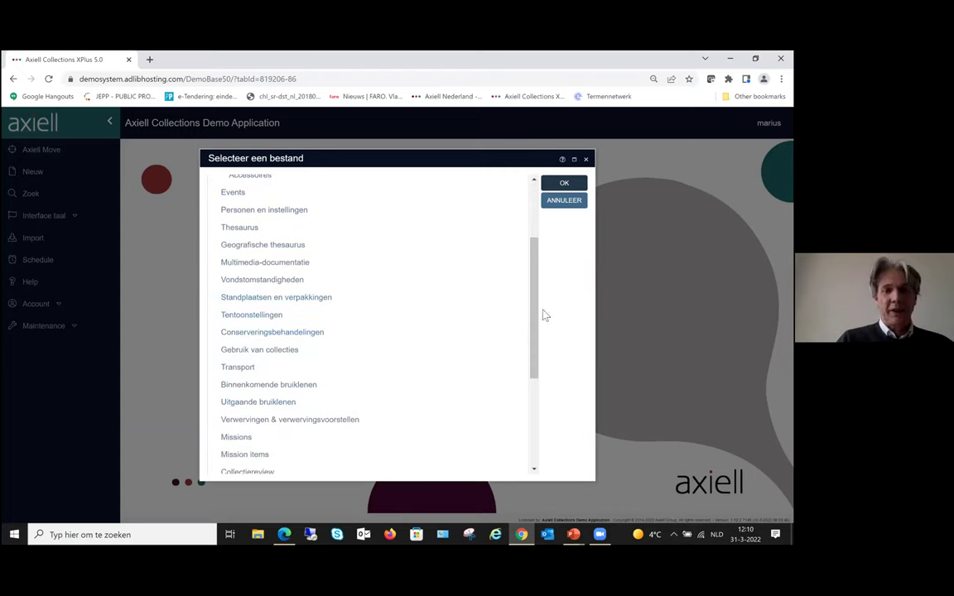
pyautogui.scroll(3, 464, 248)
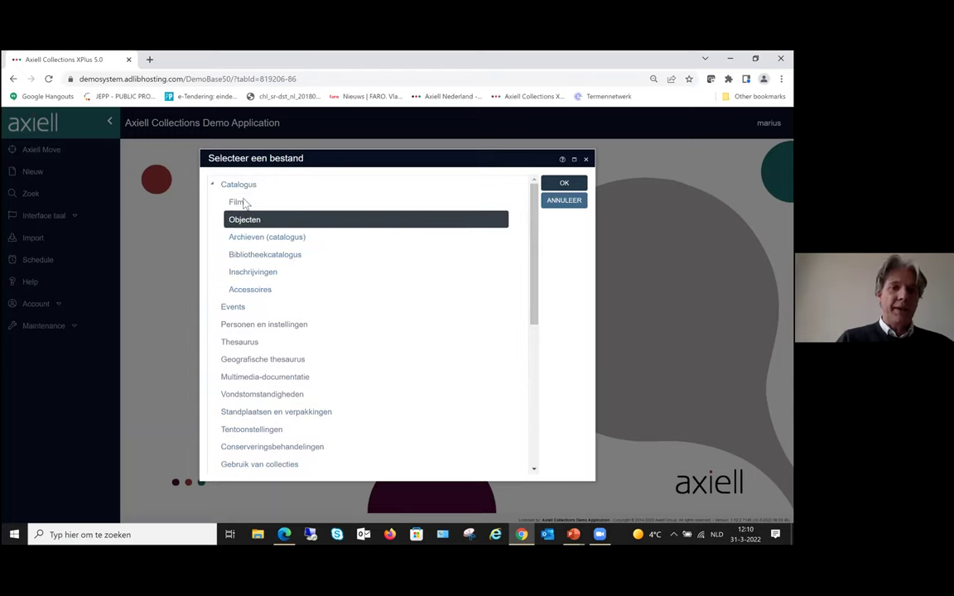
pyautogui.scroll(-2, 497, 314)
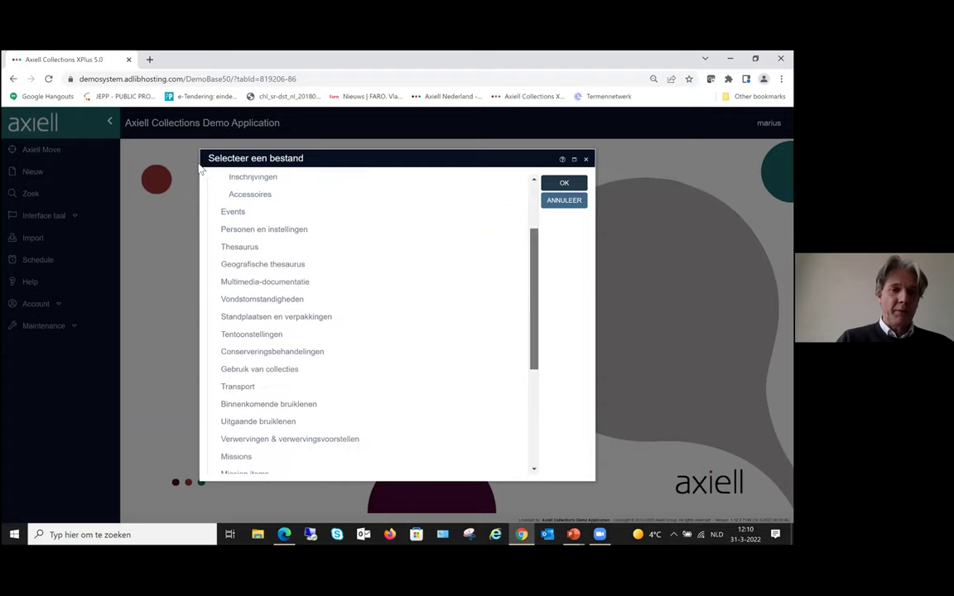
pyautogui.click(276, 337)
pyautogui.click(577, 206)
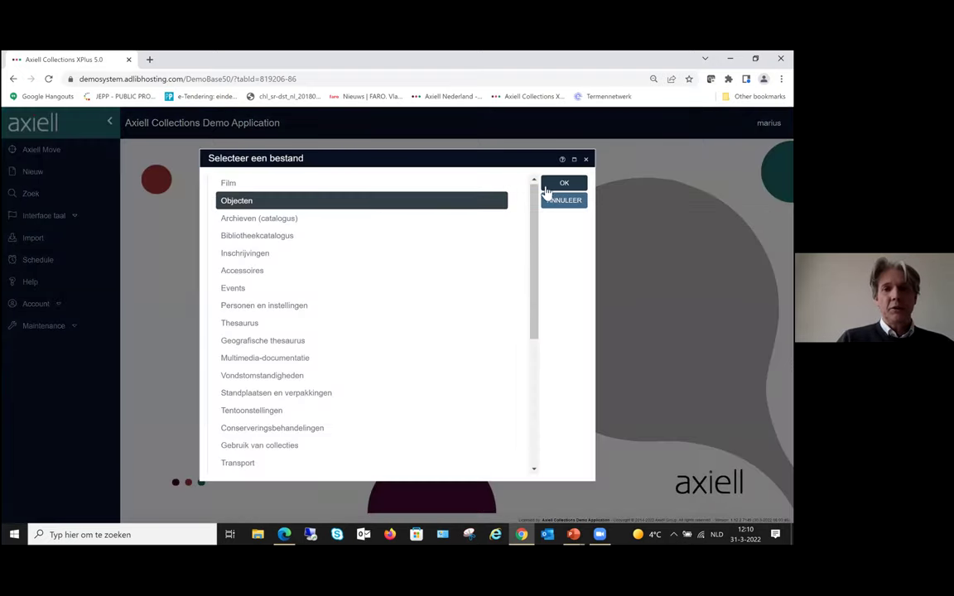
# Create a new Objecten record and set the Objectnaam lookup's thesaurus to Getty AAT (NL).
pyautogui.click(545, 185)
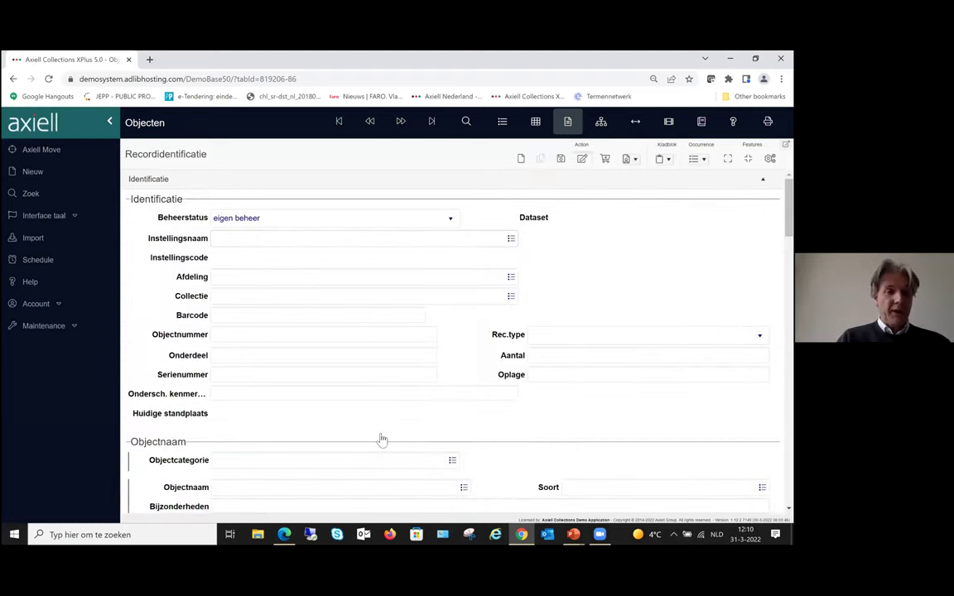
pyautogui.scroll(-2, 344, 397)
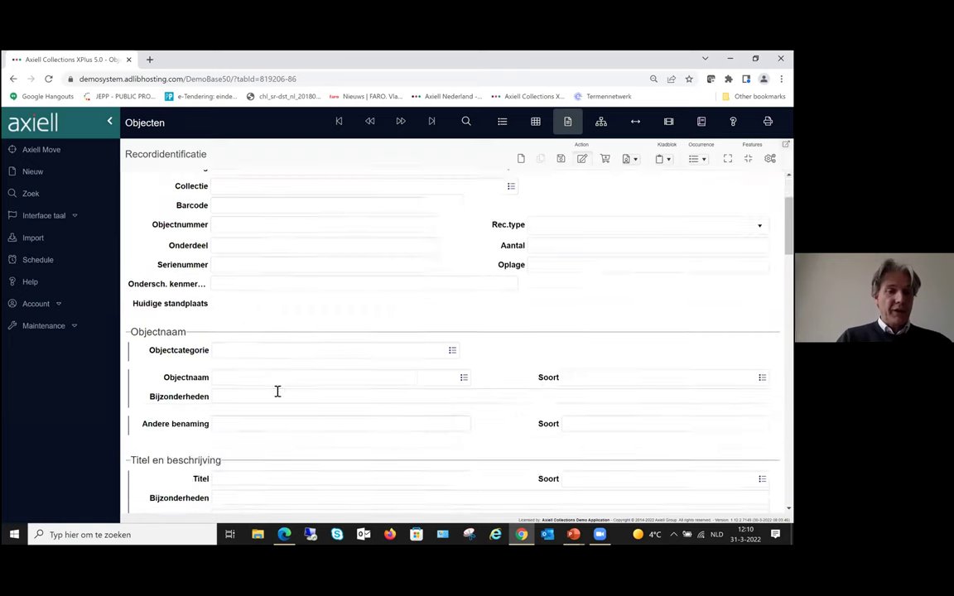
pyautogui.click(464, 377)
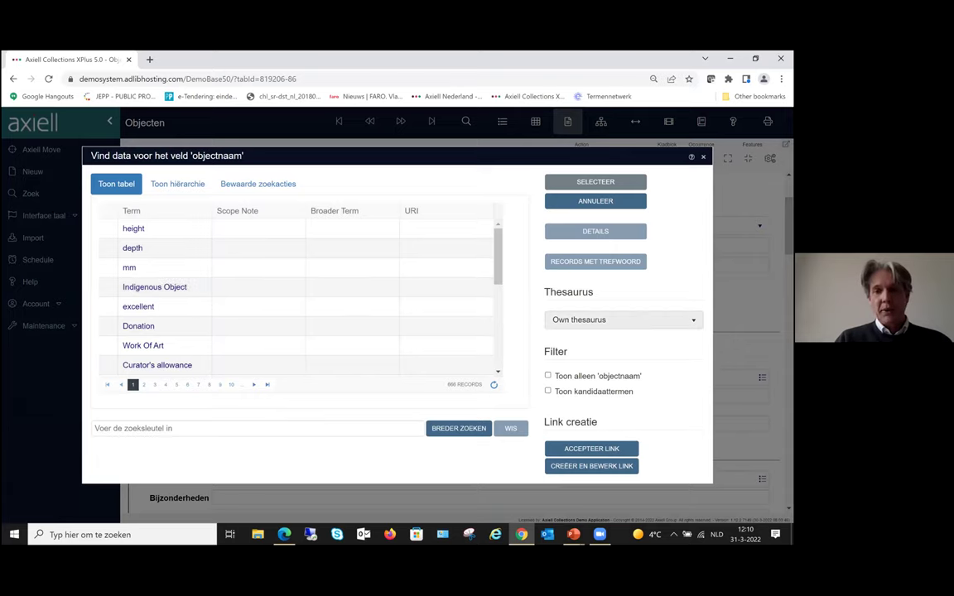
pyautogui.click(637, 320)
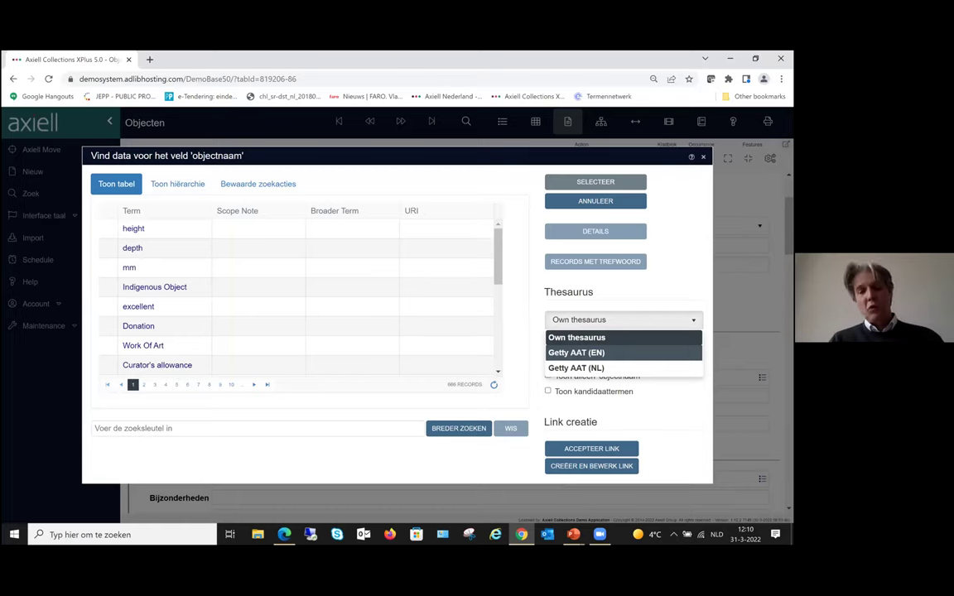
pyautogui.click(596, 369)
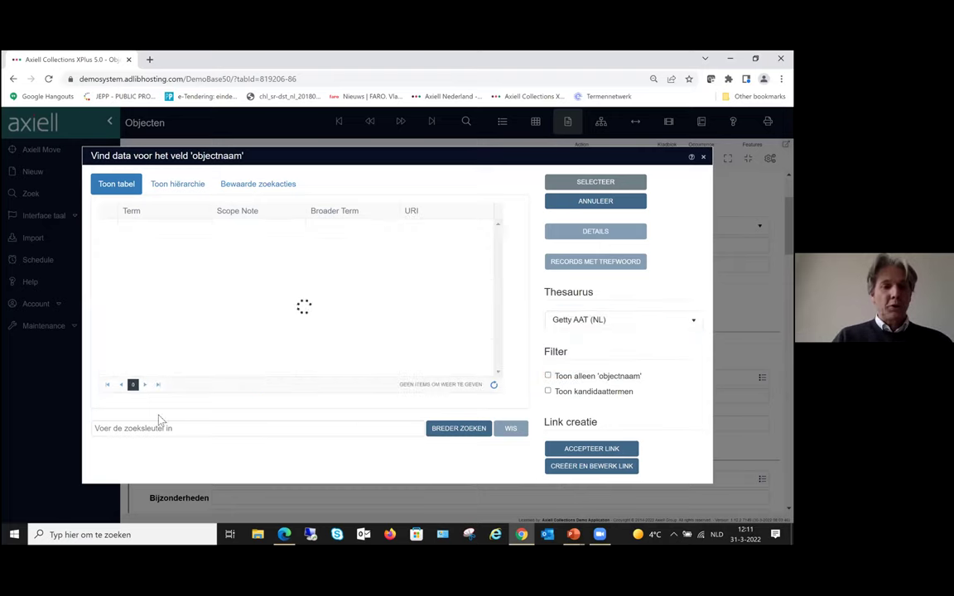
# Search the thesaurus for sleutel and assign sleutels (afsteluitrusting) as the object name.
pyautogui.click(124, 428)
pyautogui.write('sleutel')
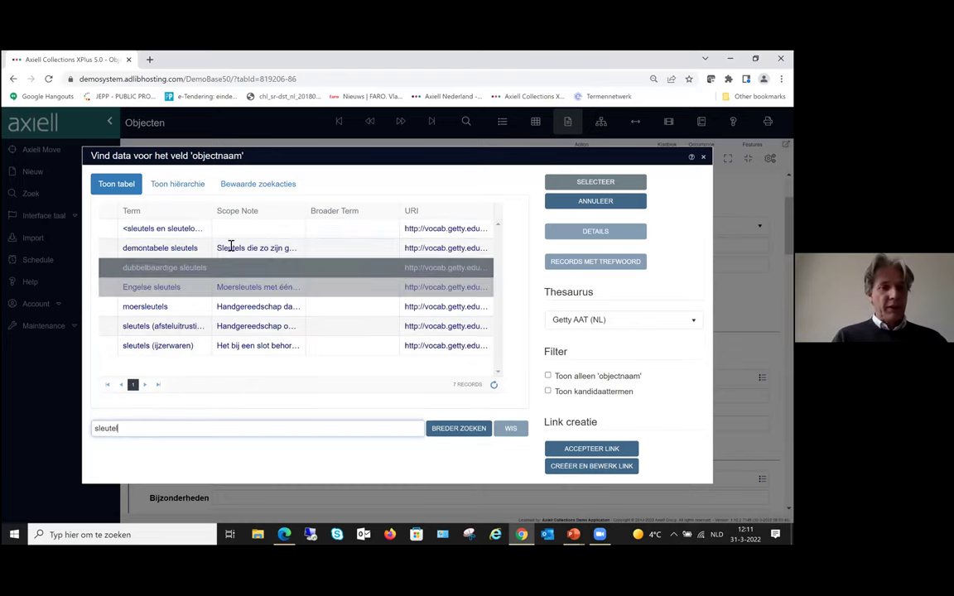
pyautogui.moveTo(305, 213); pyautogui.dragTo(339, 222)
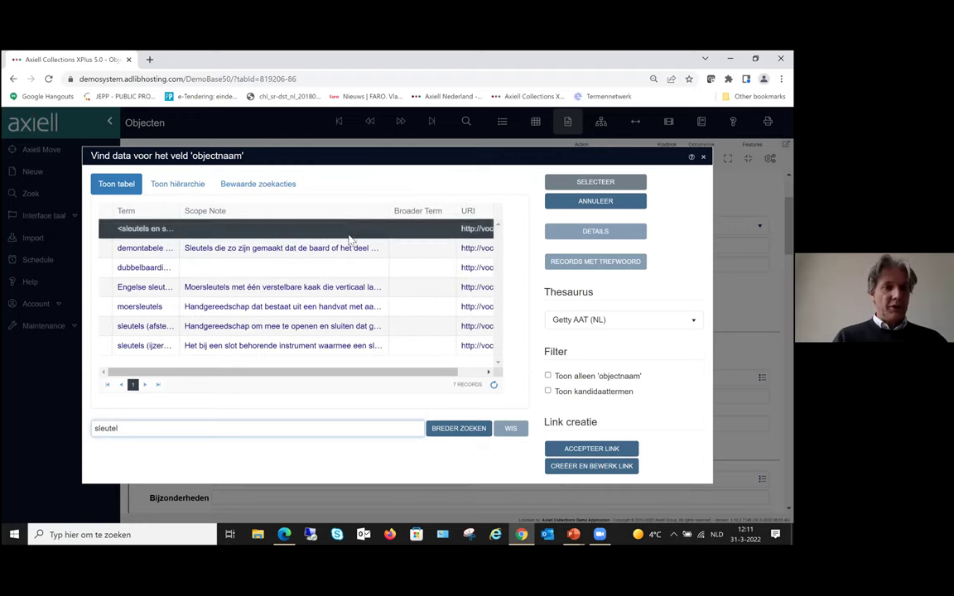
pyautogui.click(263, 333)
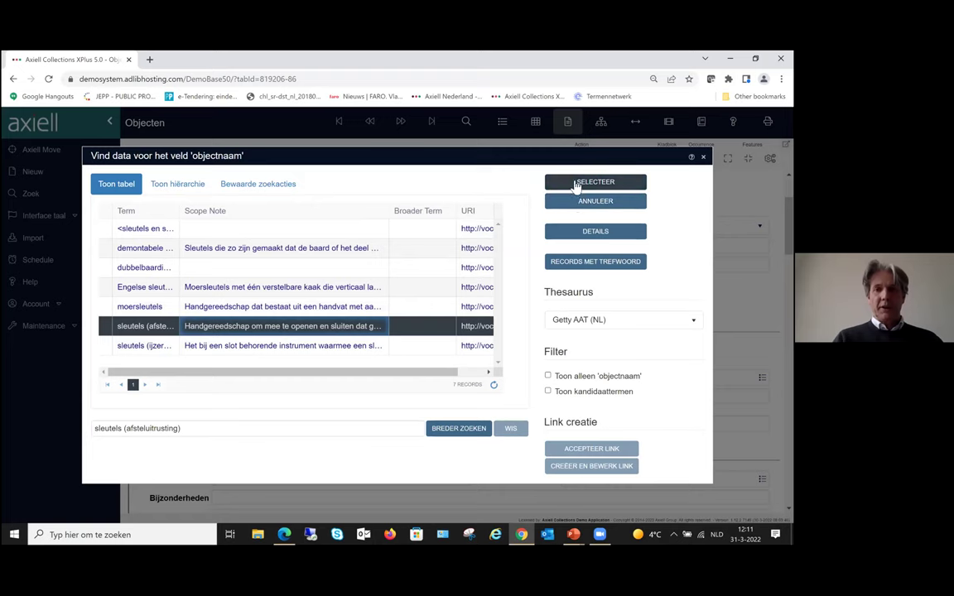
pyautogui.click(577, 184)
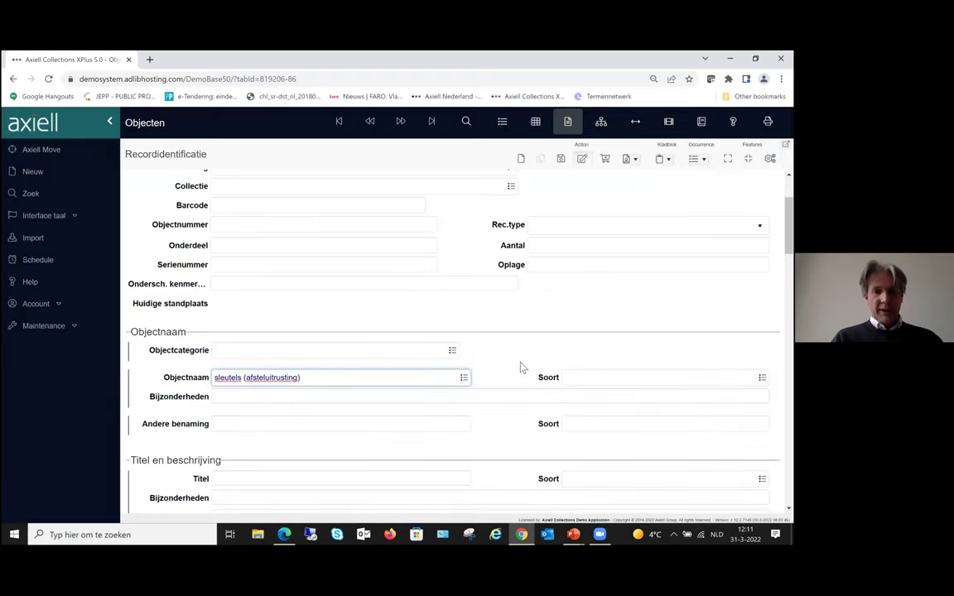
# Open the Vervaardiger lookup under Vervaardiging and set its thesaurus to RKDartists (NL), Muziekweb (NL).
pyautogui.scroll(-1, 512, 364)
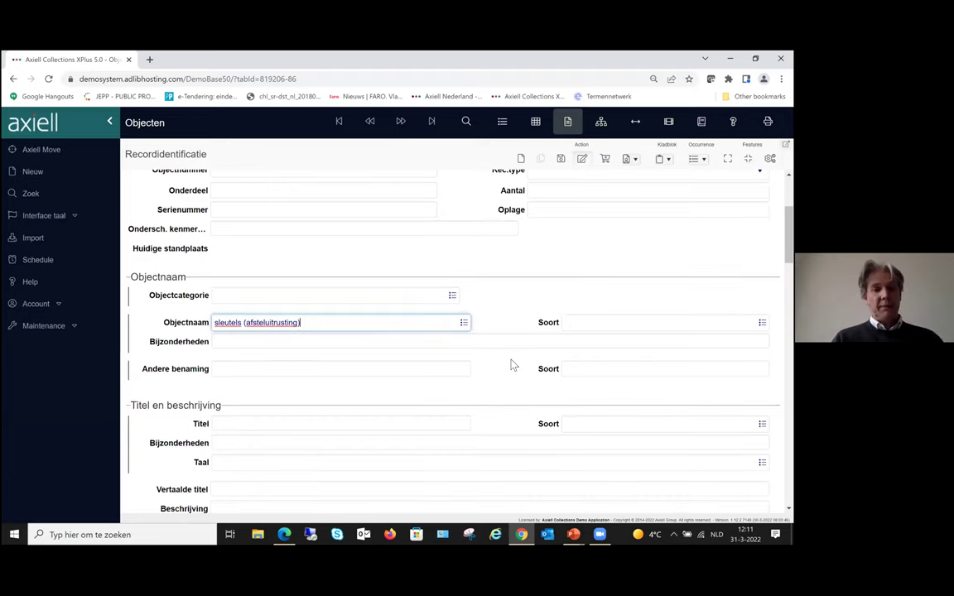
pyautogui.scroll(-5, 512, 364)
pyautogui.scroll(-2, 512, 361)
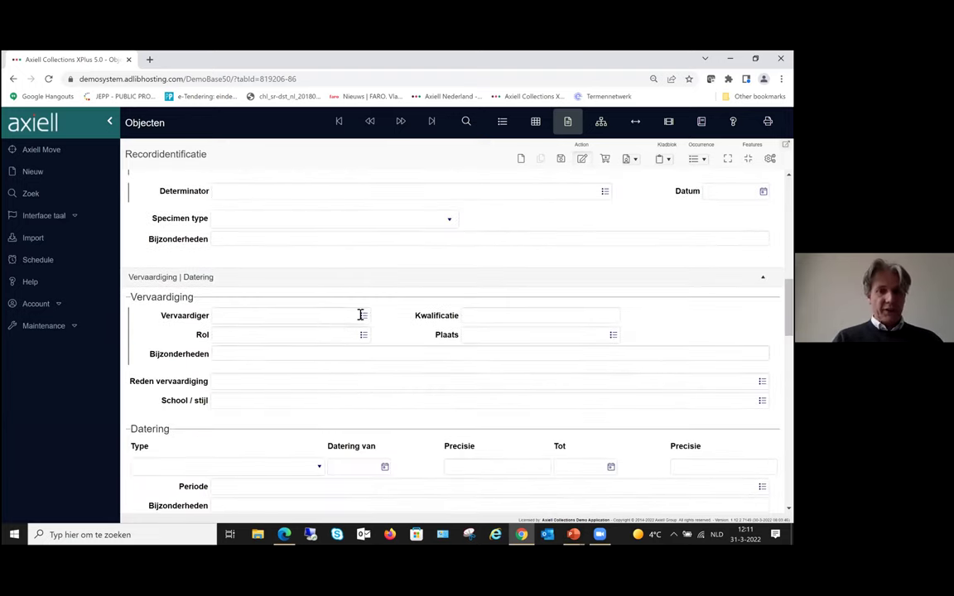
pyautogui.click(363, 317)
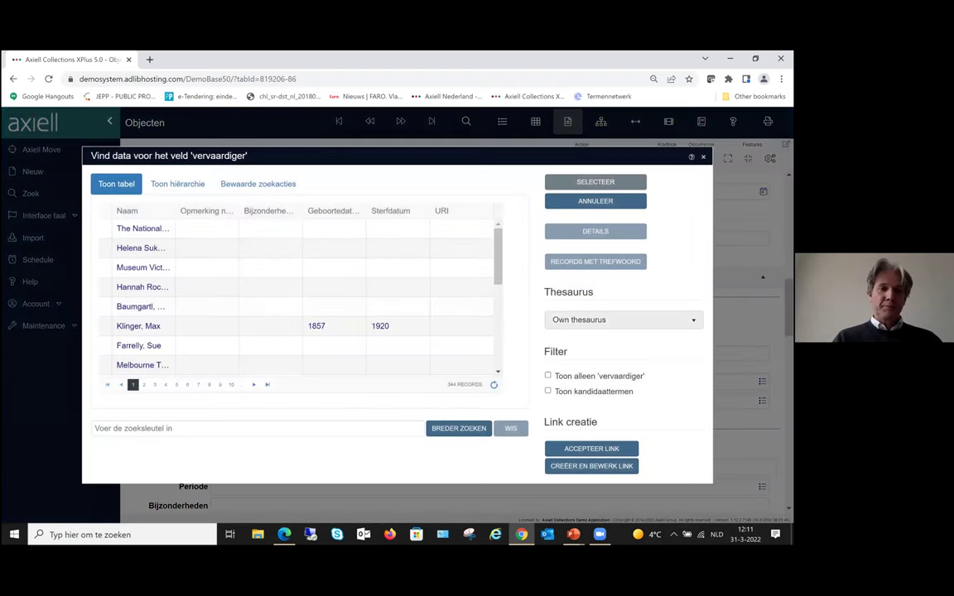
pyautogui.click(624, 320)
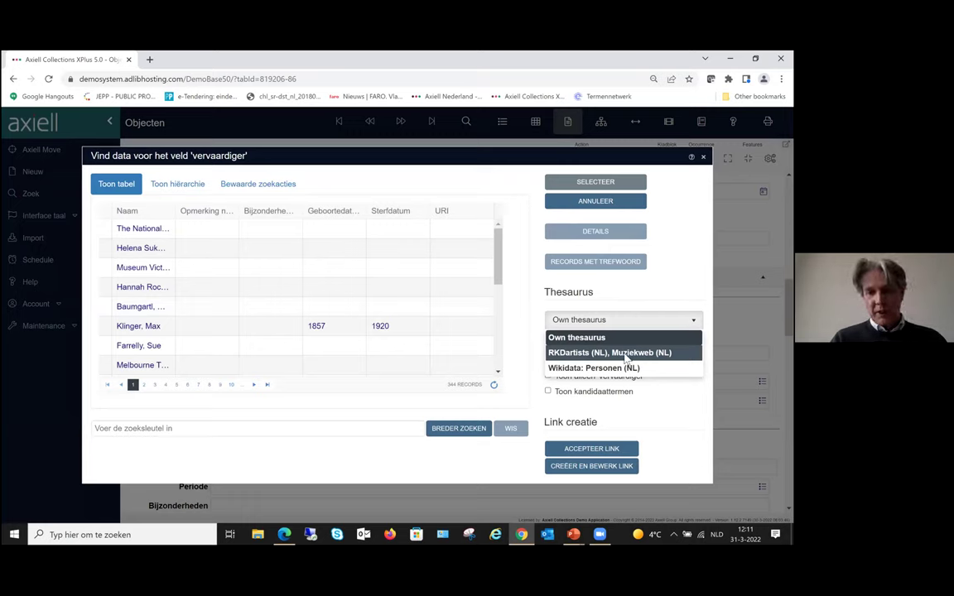
pyautogui.click(570, 353)
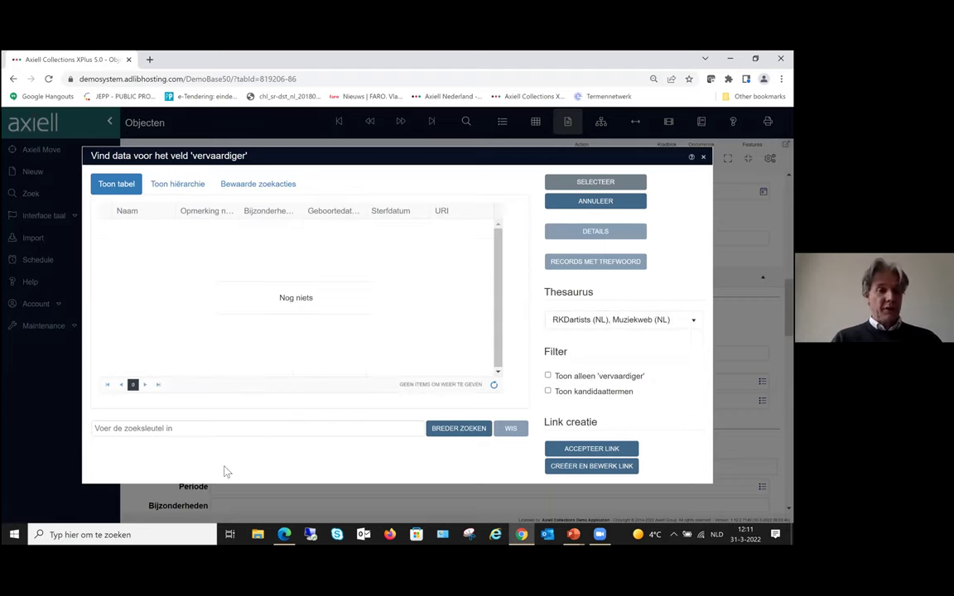
pyautogui.click(98, 429)
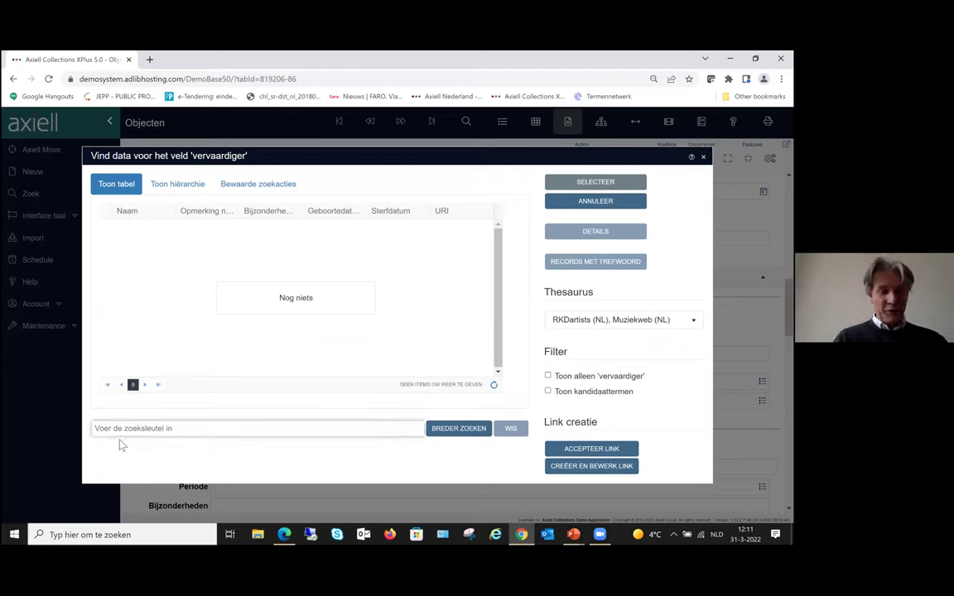
pyautogui.write('ka')
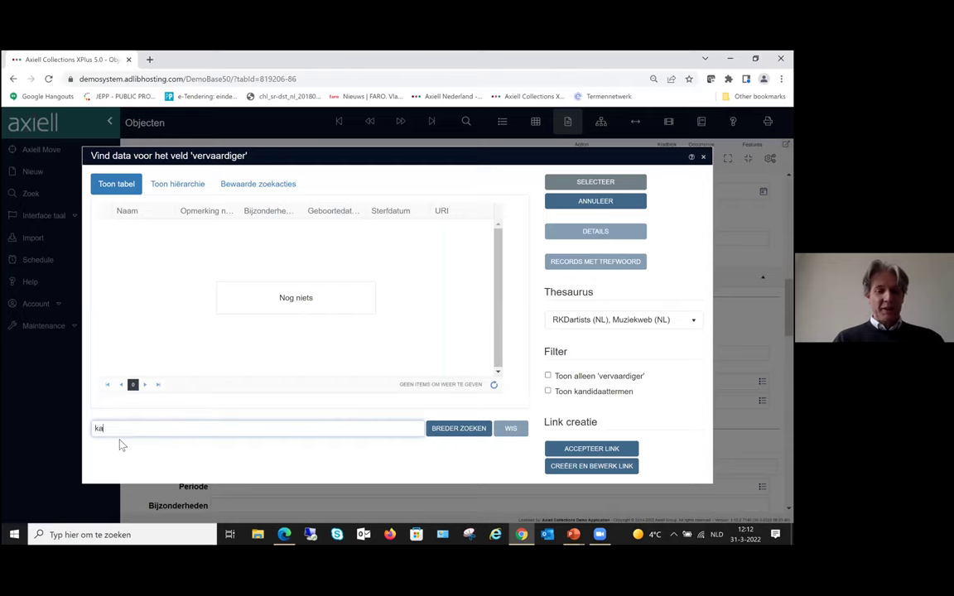
pyautogui.write('rel appel')
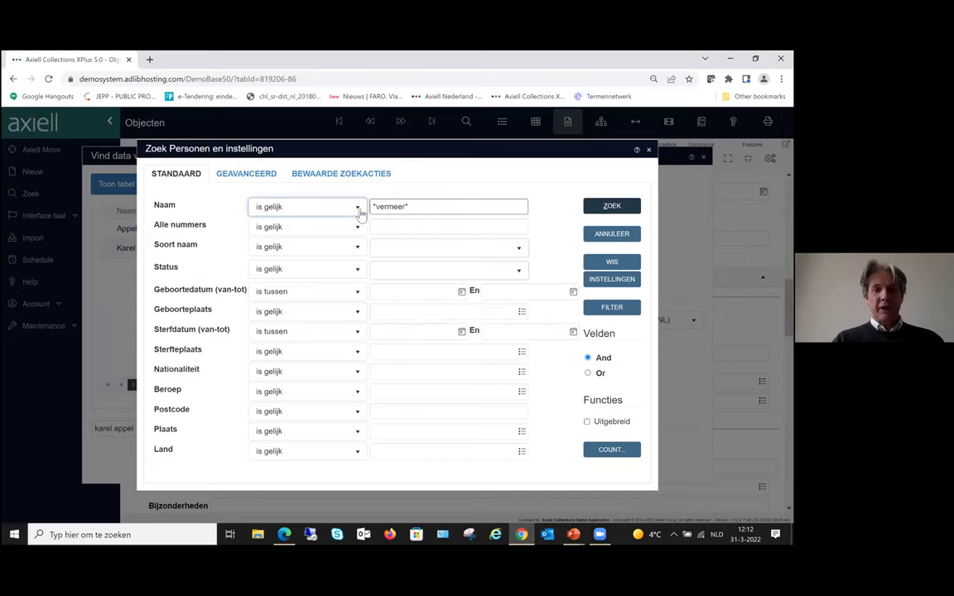
pyautogui.moveTo(372, 206); pyautogui.dragTo(475, 208)
pyautogui.press('BackSpace')
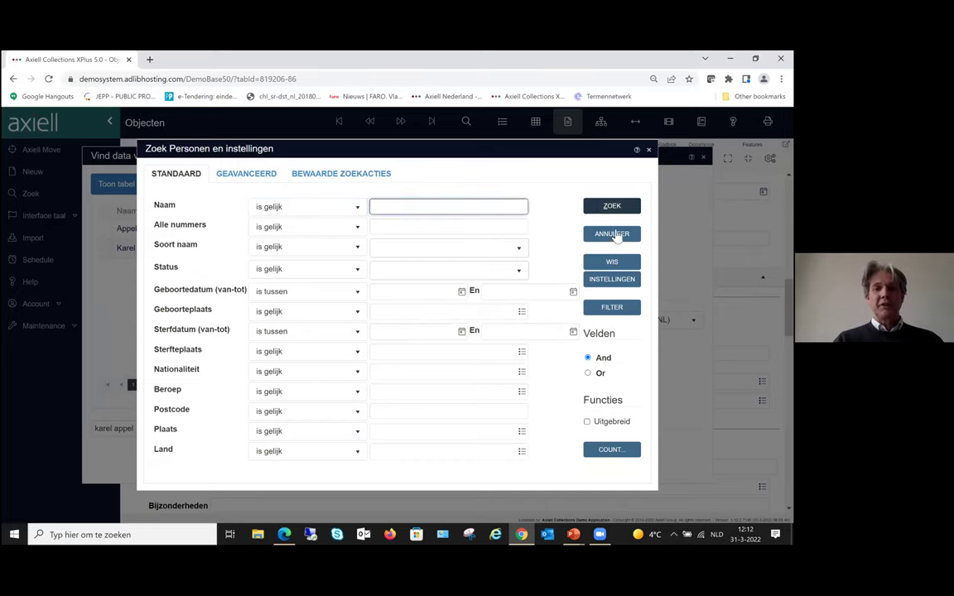
pyautogui.press('Return')
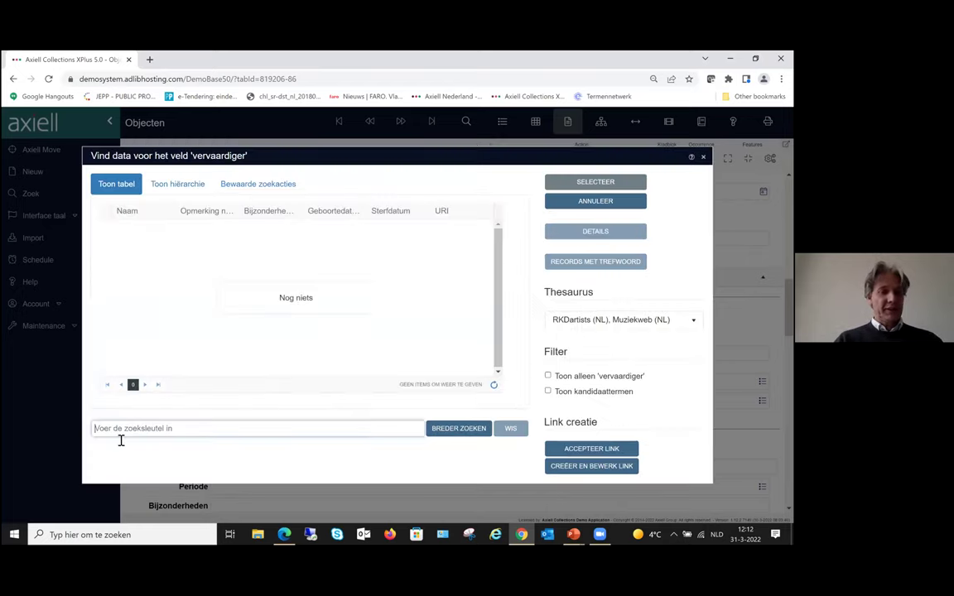
# Search for karel appel, assign the RKDartists entry Appel, Karel as the Vervaardiger and save the record.
pyautogui.write('karel app')
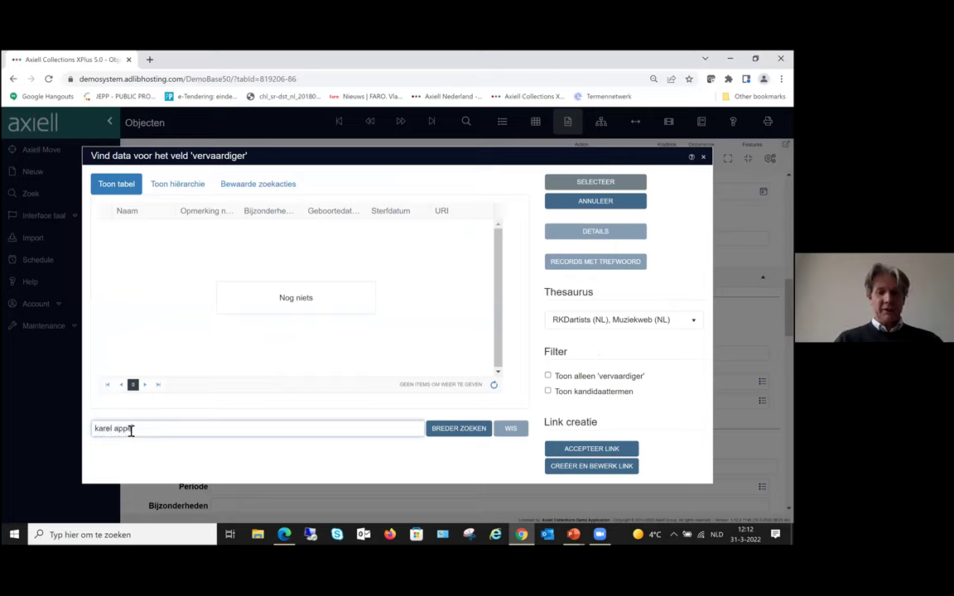
pyautogui.press('Return')
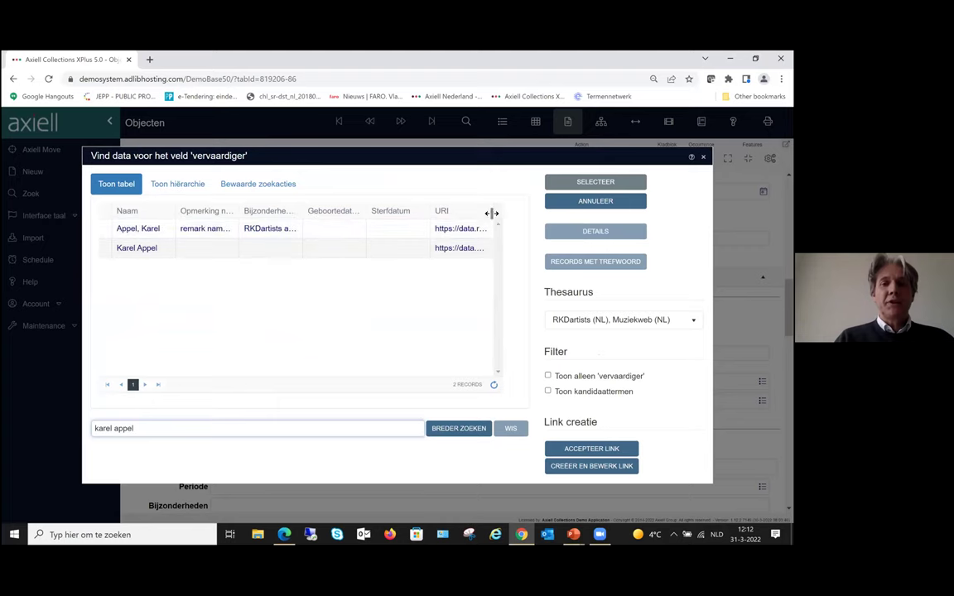
pyautogui.moveTo(492, 213); pyautogui.dragTo(530, 210)
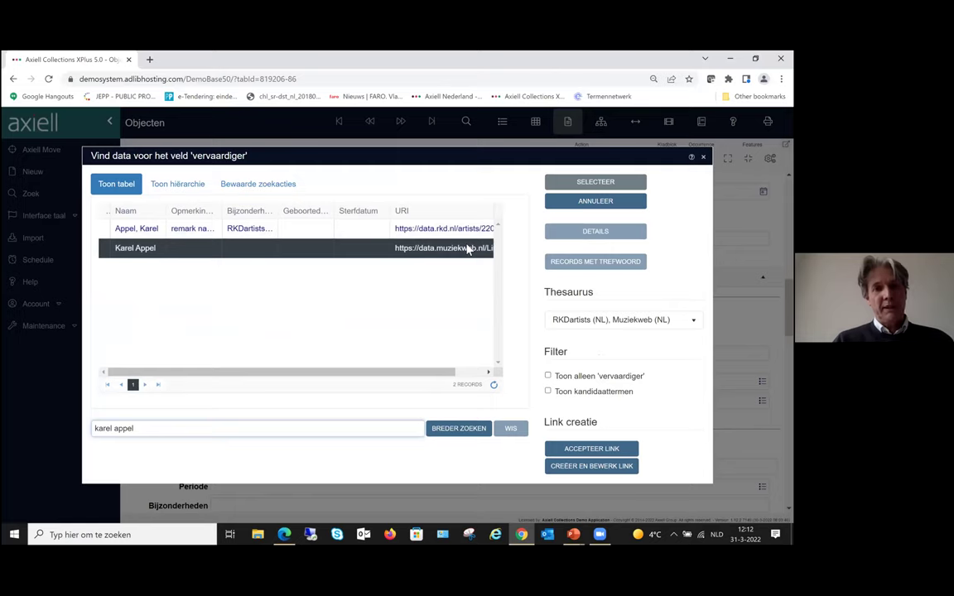
pyautogui.click(213, 232)
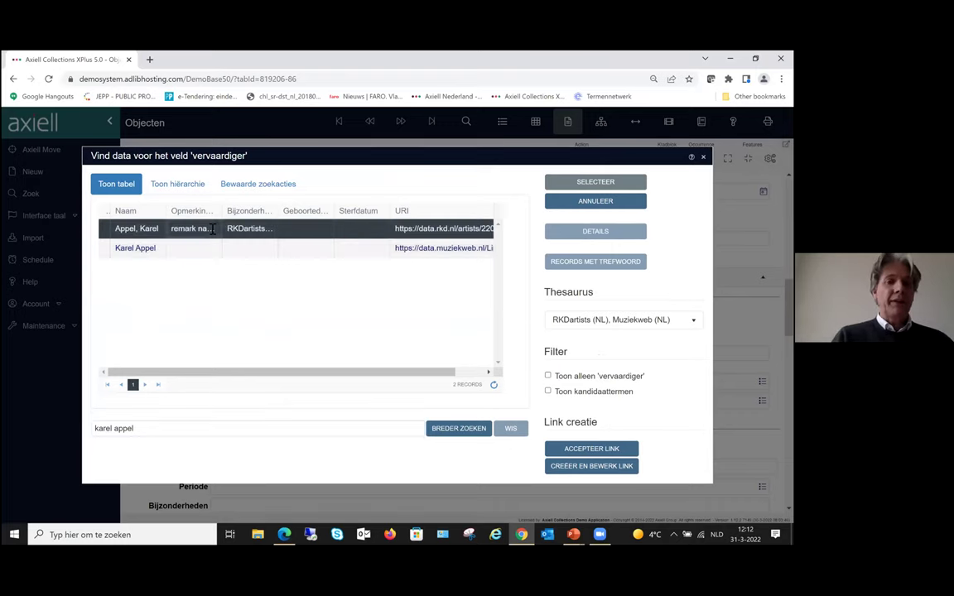
pyautogui.click(610, 183)
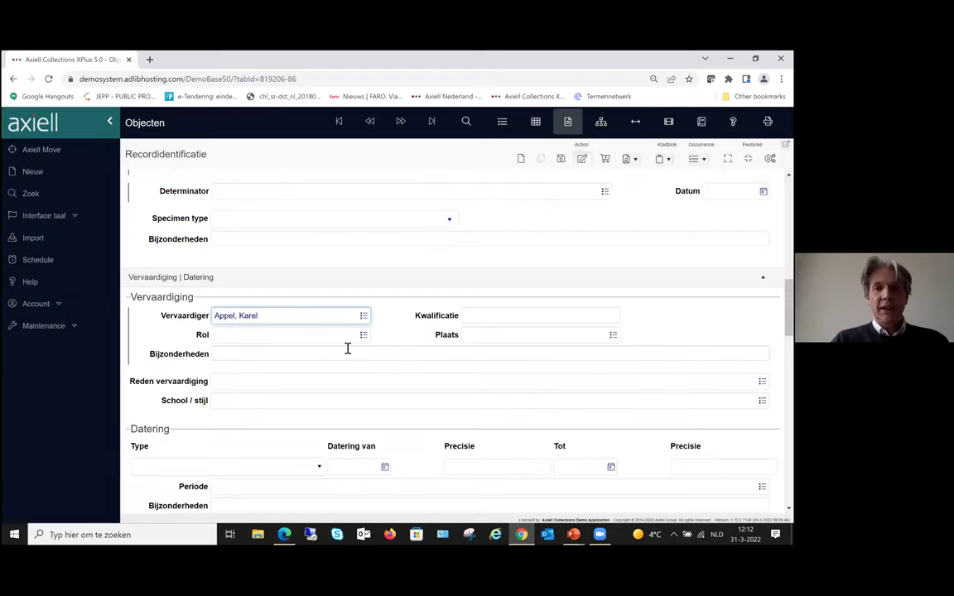
pyautogui.click(561, 158)
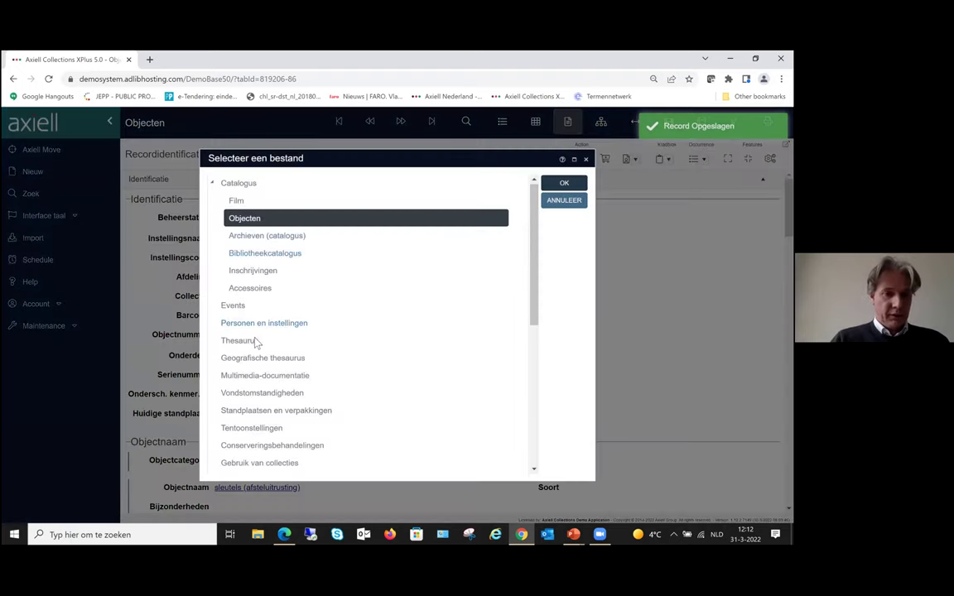
# Search the Thesaurus file for *sleutel* and review the source, scope note and AAT details of the sleutels (afsteluitrusting) term.
pyautogui.click(248, 340)
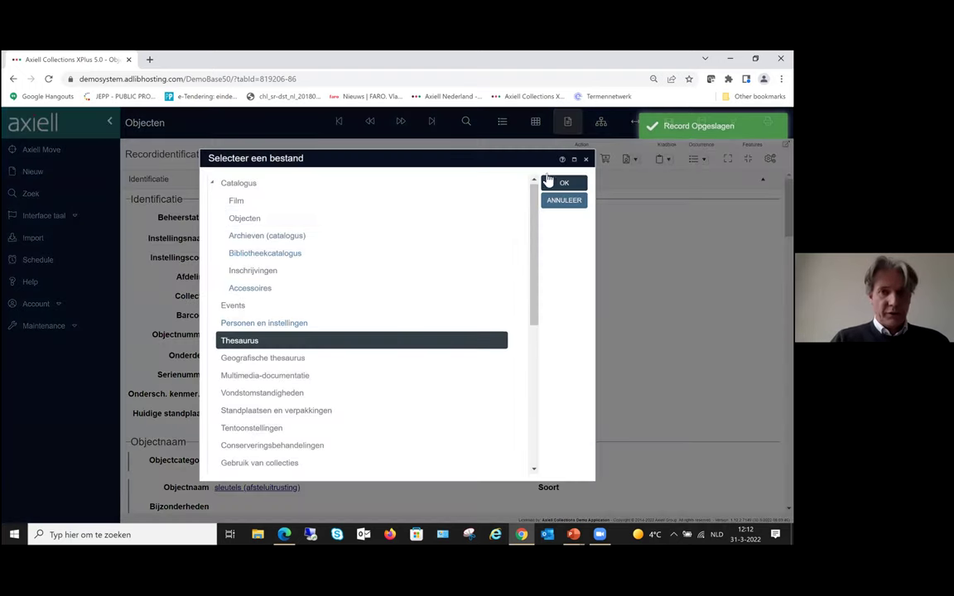
pyautogui.click(564, 183)
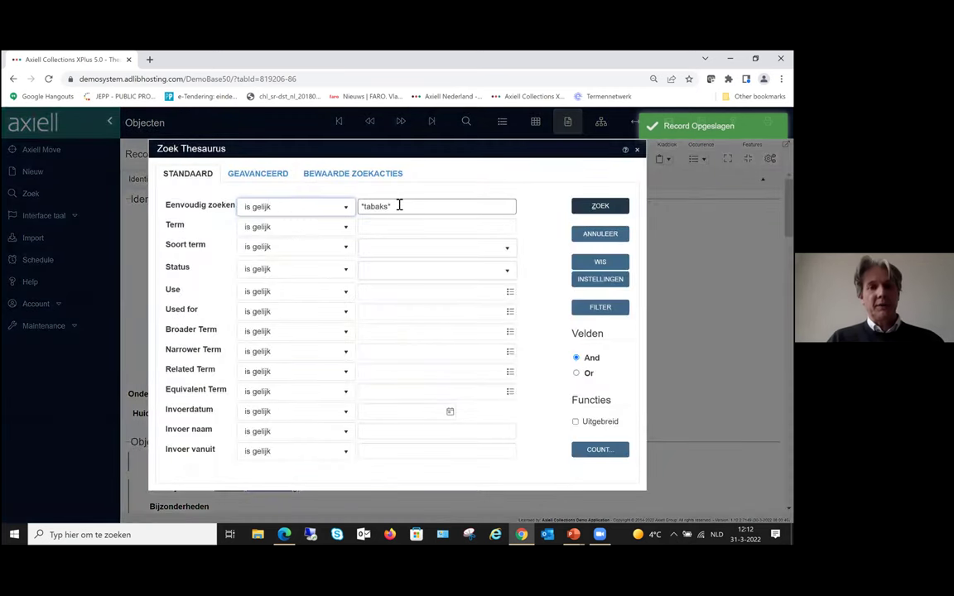
pyautogui.moveTo(398, 206); pyautogui.dragTo(367, 206)
pyautogui.press('BackSpace')
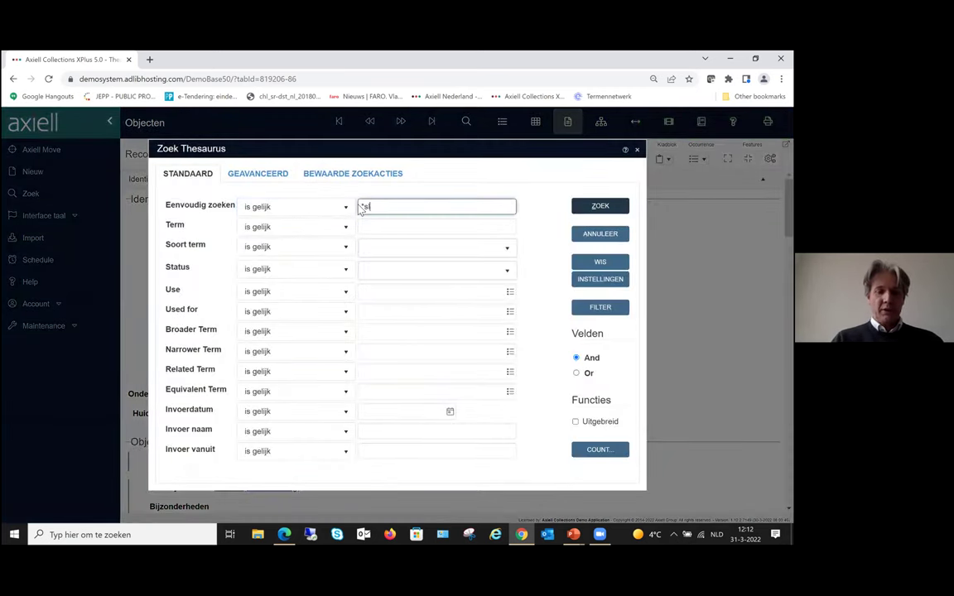
pyautogui.write('*sleutel*')
pyautogui.press('Return')
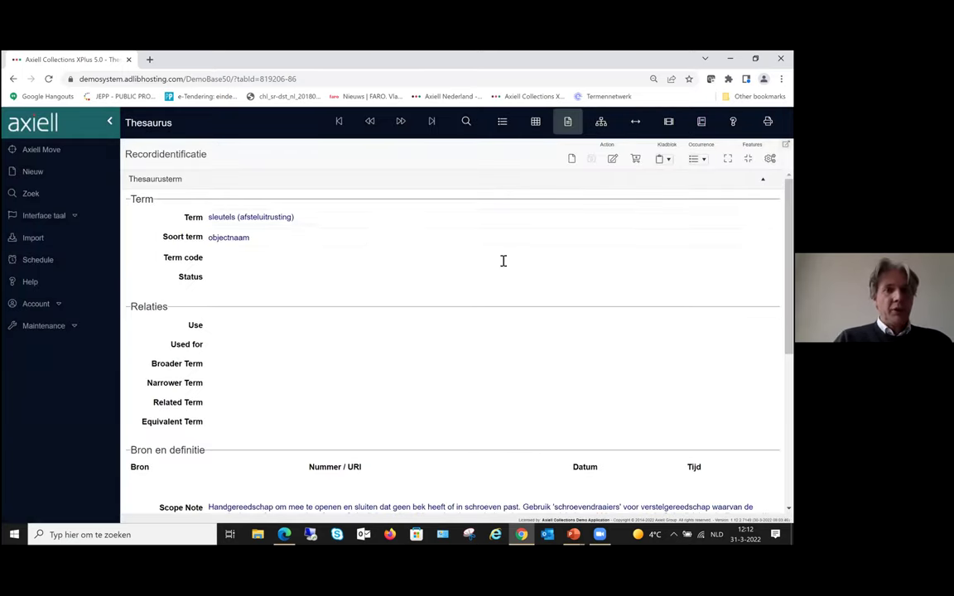
pyautogui.scroll(-3, 425, 258)
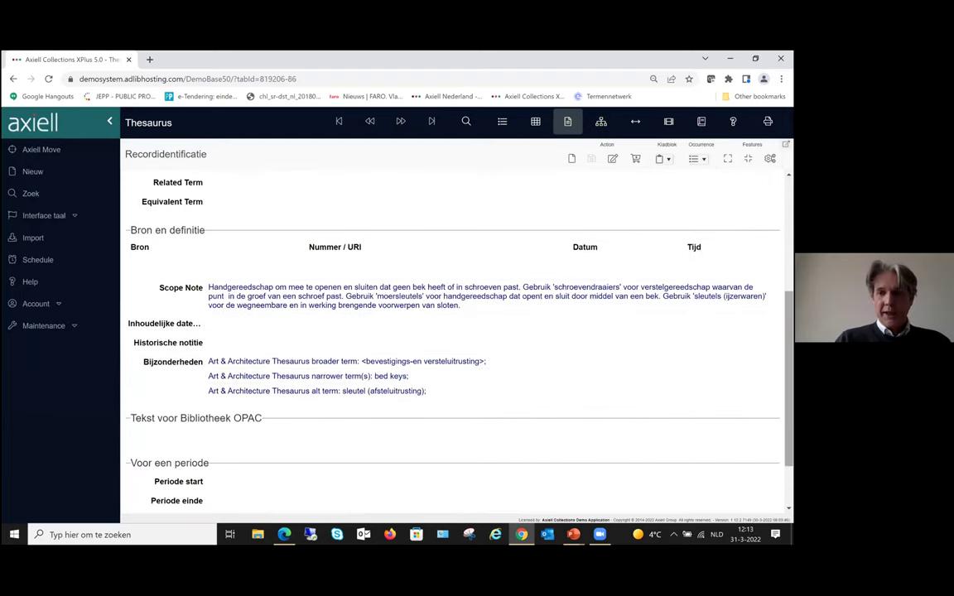
# Expand the Permanente Identificatiecodes section of the sleutels (afsteluitrusting) term and review its GUID and the permanent identifier fields for work and metadata.
pyautogui.scroll(-1, 455, 331)
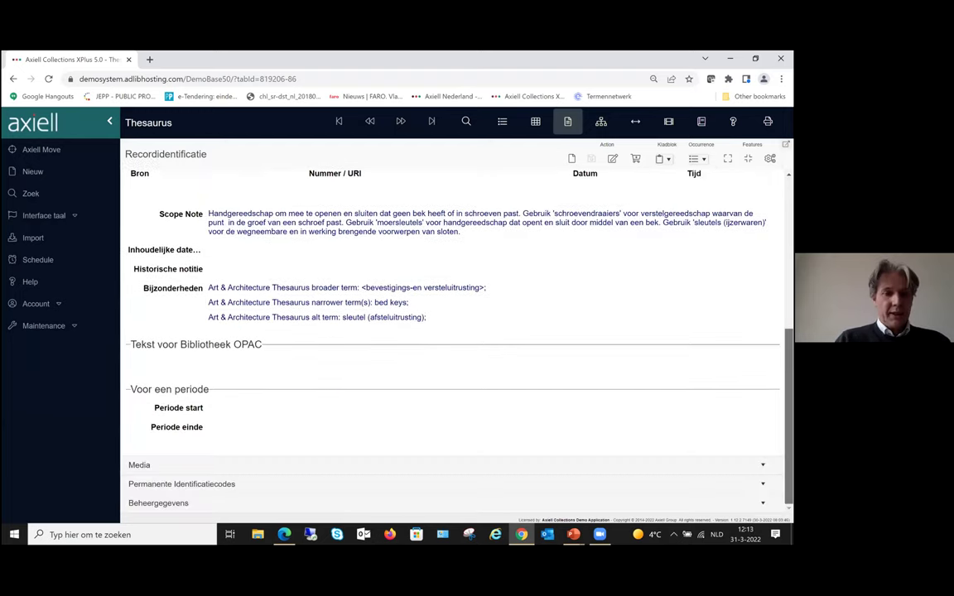
pyautogui.click(218, 488)
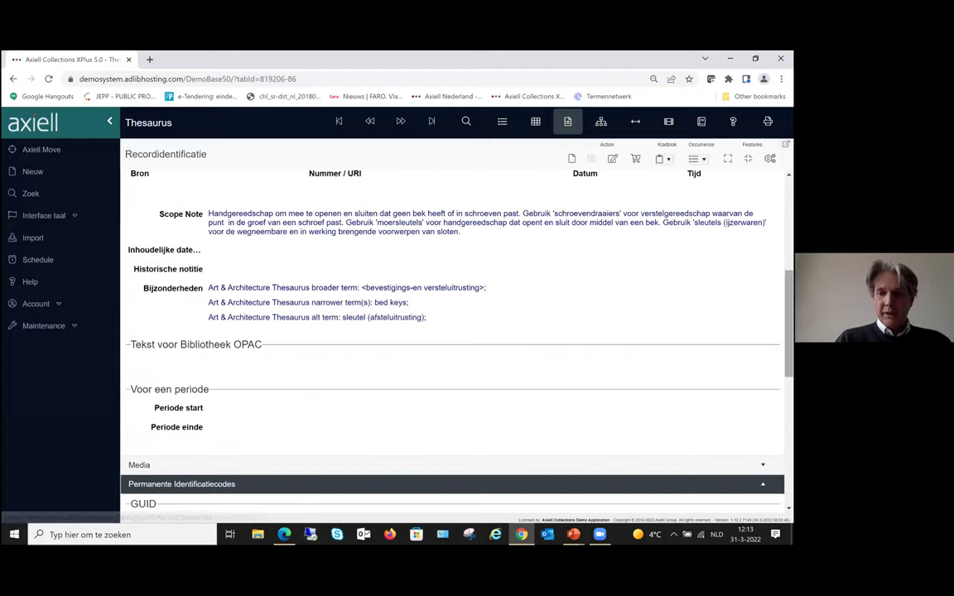
pyautogui.scroll(-3, 455, 331)
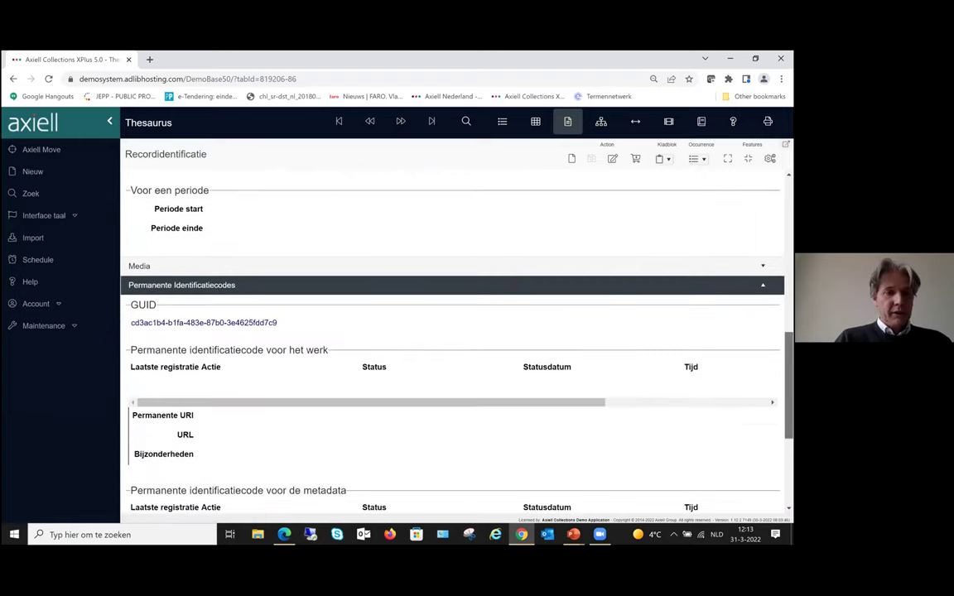
pyautogui.scroll(-1, 455, 332)
pyautogui.scroll(1, 456, 332)
pyautogui.scroll(-1, 456, 331)
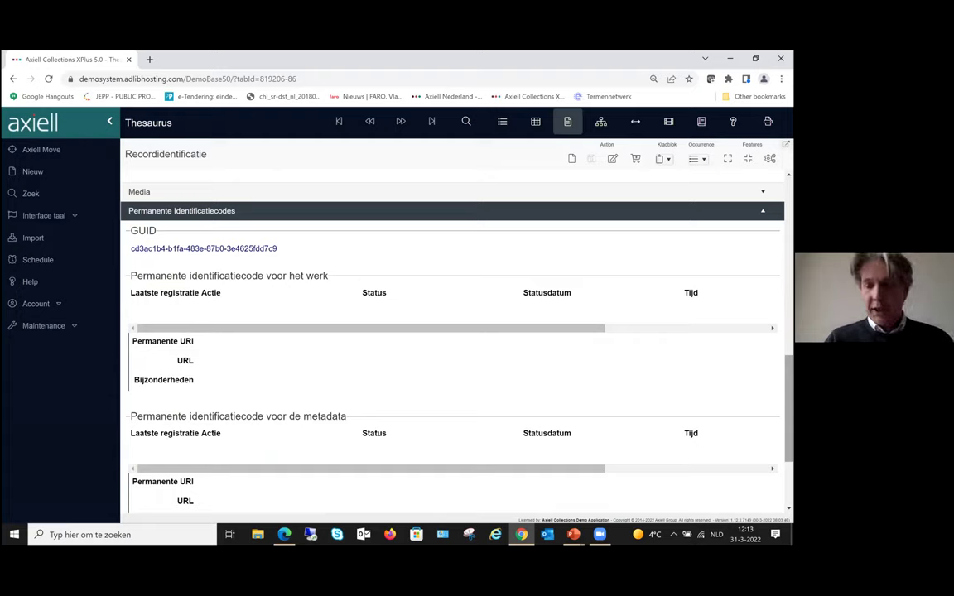
pyautogui.scroll(2, 454, 331)
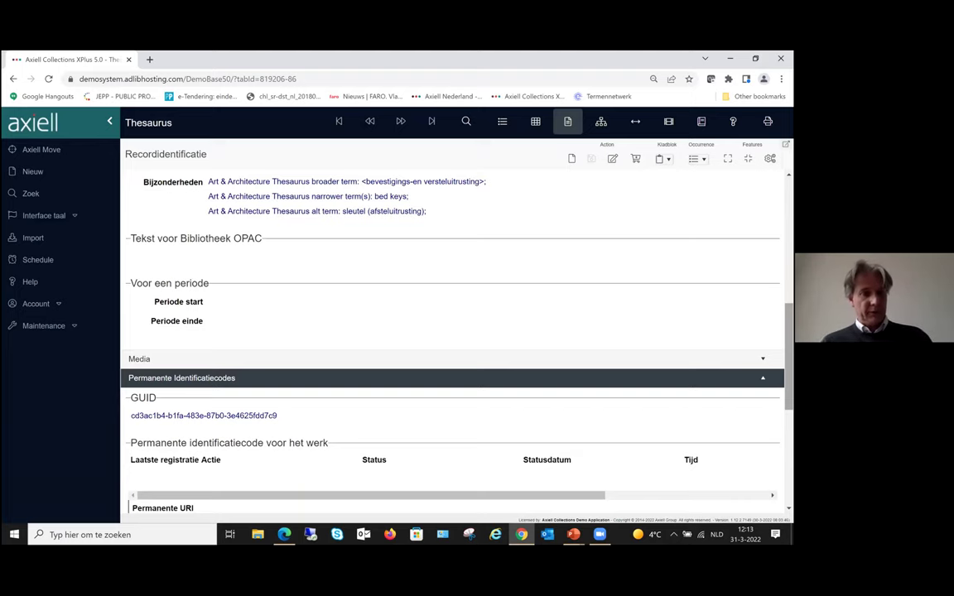
# Switch to the presentation slideshow and advance from the Termennetwerk slide to the one on PID, Persistent Identifier.
pyautogui.hotkey('alt', 'Tab')
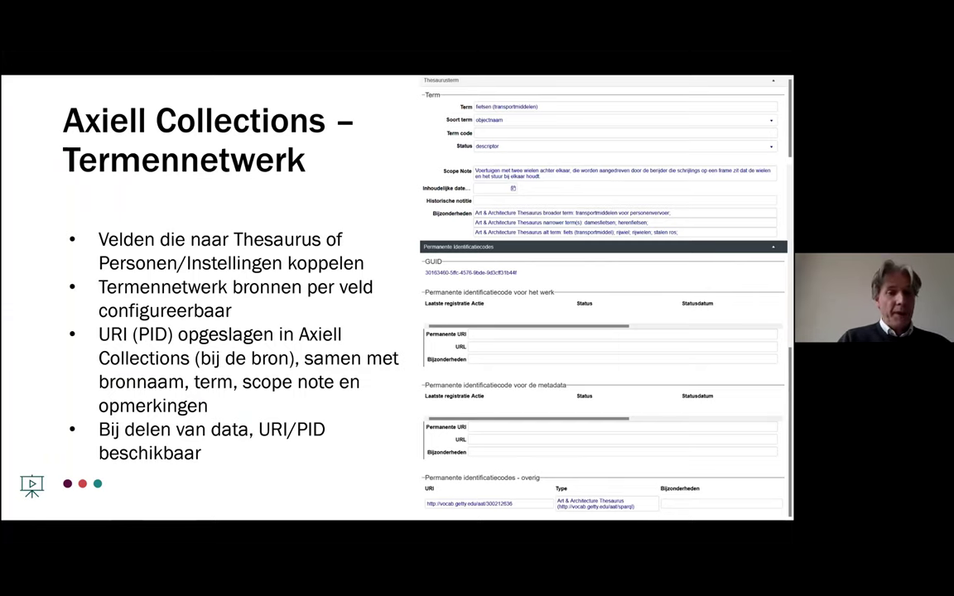
pyautogui.press('Right')
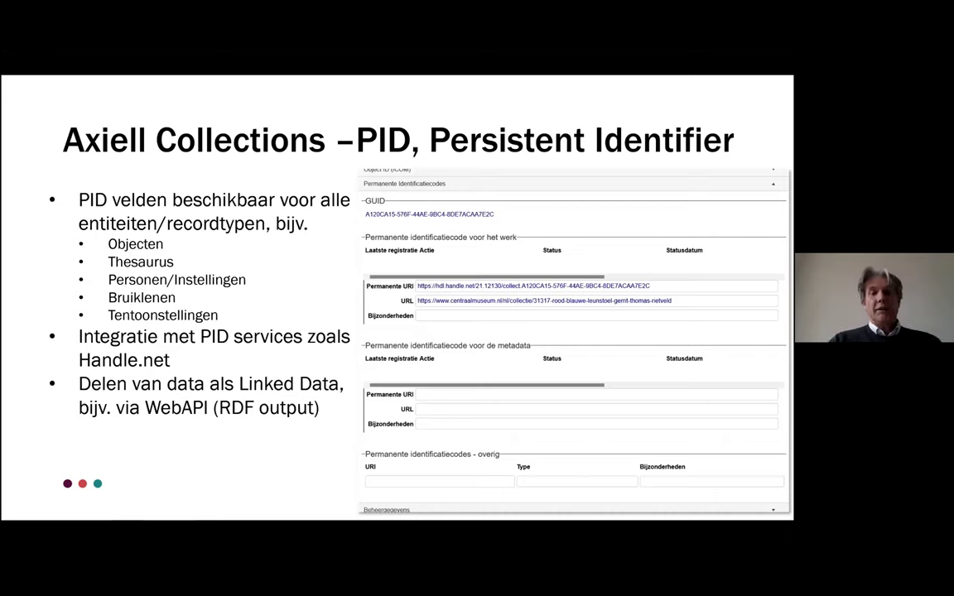